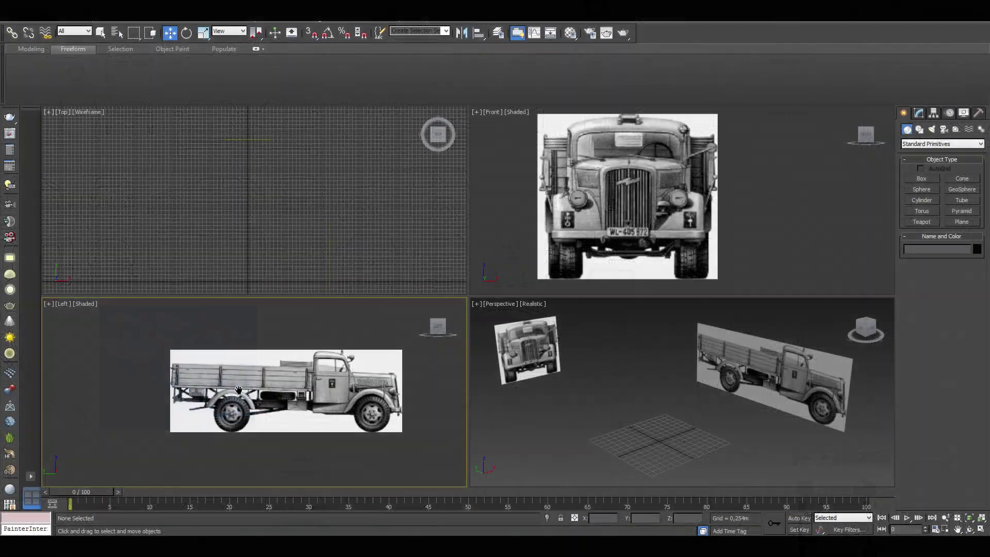
Step: Draw a box over the grille in the Front viewport
mouse_move(636, 220)
middle_mouse_down()
mouse_move(691, 195)
mouse_move(648, 220)
middle_mouse_up()
middle_click_drag(635, 406, 636, 411)
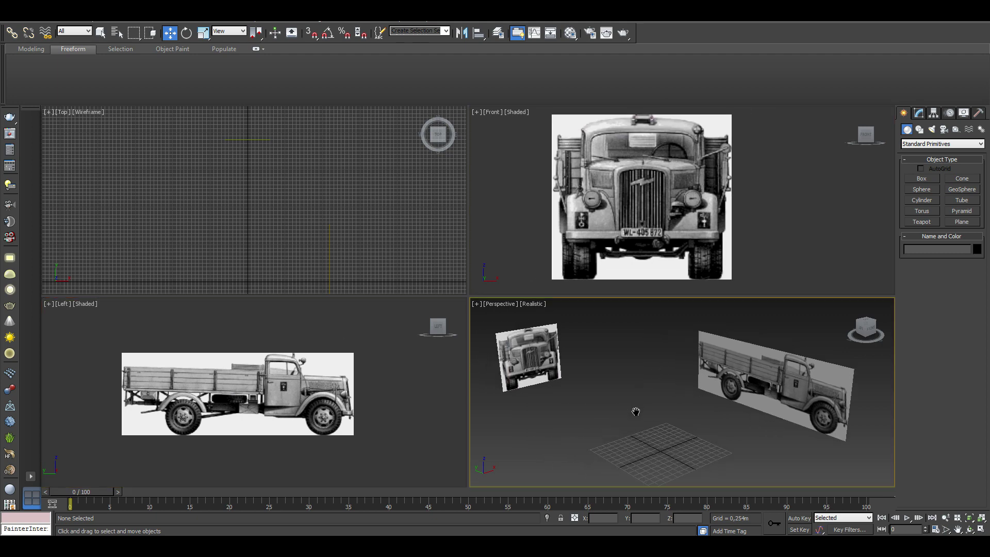
left_click(979, 531)
mouse_move(573, 354)
middle_mouse_down("alt")
mouse_move(588, 343)
mouse_move(555, 324)
mouse_move(484, 316)
middle_mouse_up("alt")
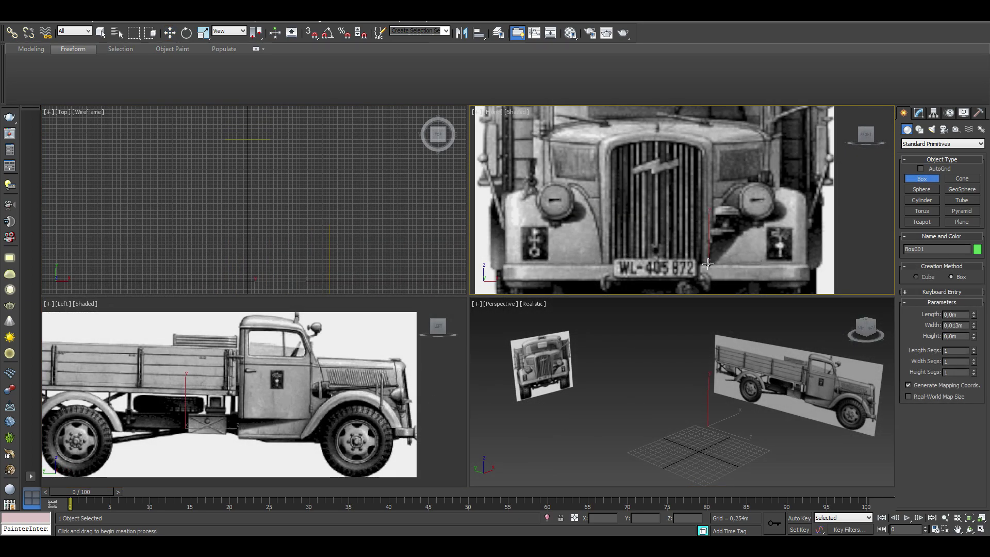
left_click_drag(711, 264, 604, 144)
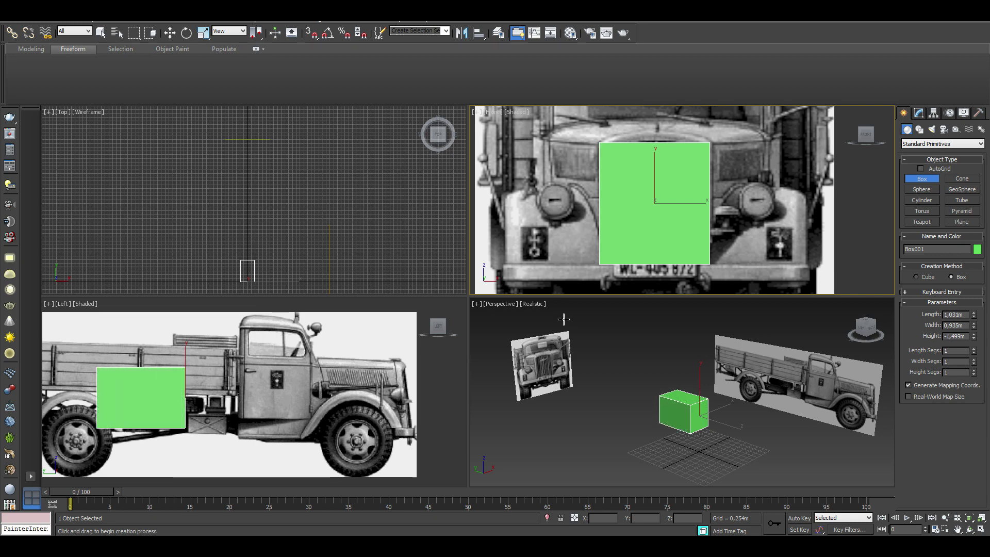
Step: Slide the box forward onto the hood in the Left view, ready for conversion
key("w")
middle_click_drag(258, 392, 231, 388)
left_click_drag(197, 393, 423, 393)
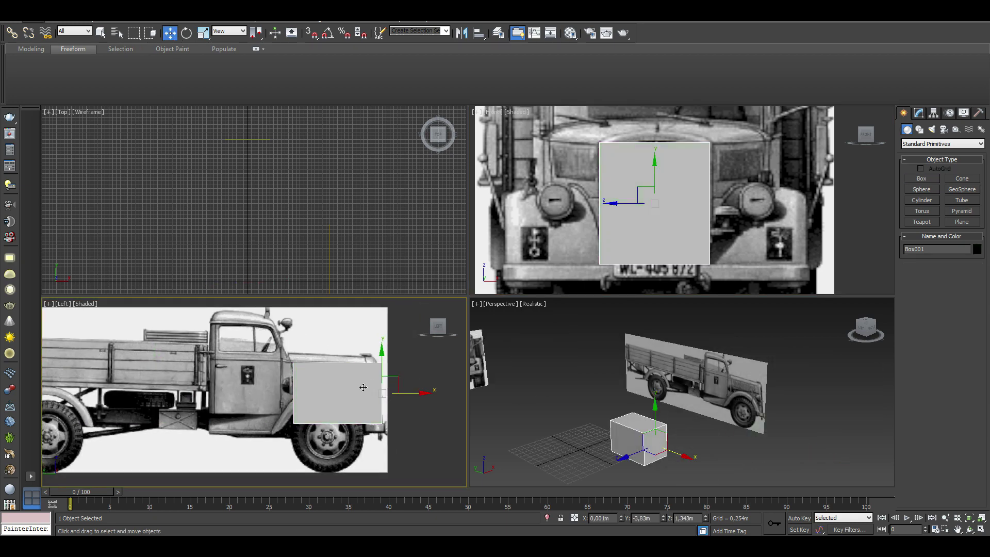
right_click(353, 387)
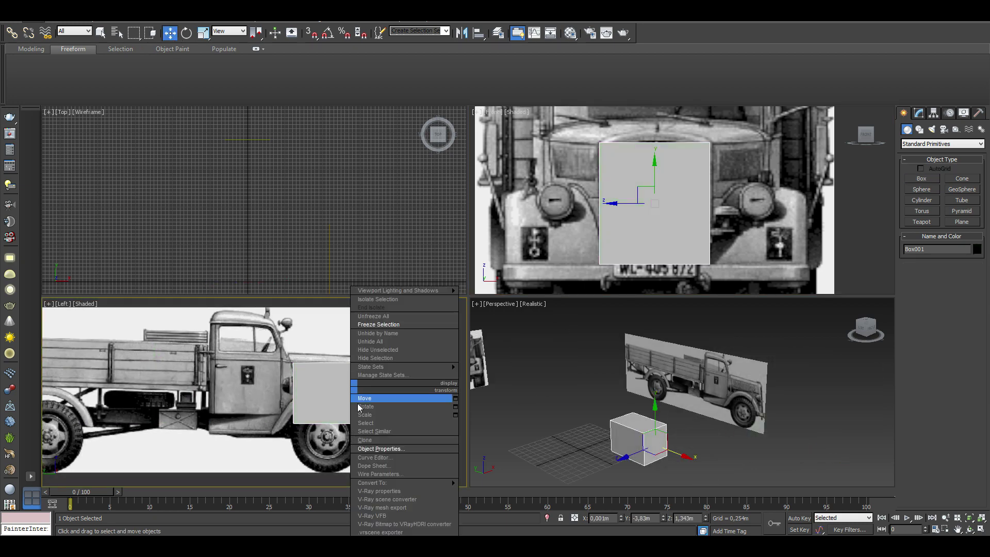
Step: Convert the box to Editable Poly and slope its top to the hood in side view
left_click(470, 492)
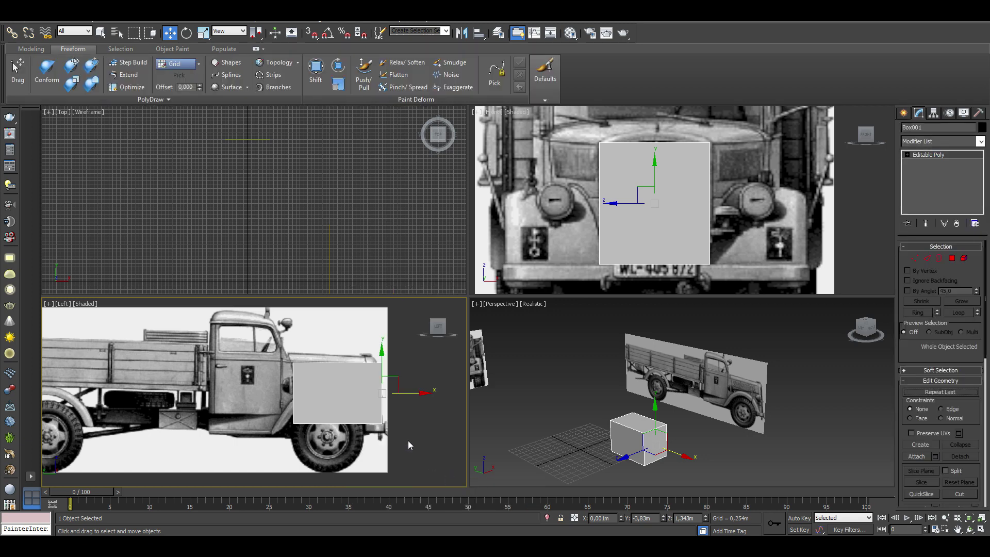
key("alt+x")
key("1")
scroll(363, 416, "up", 5)
middle_click_drag(363, 417, 417, 449)
left_click_drag(433, 420, 291, 406)
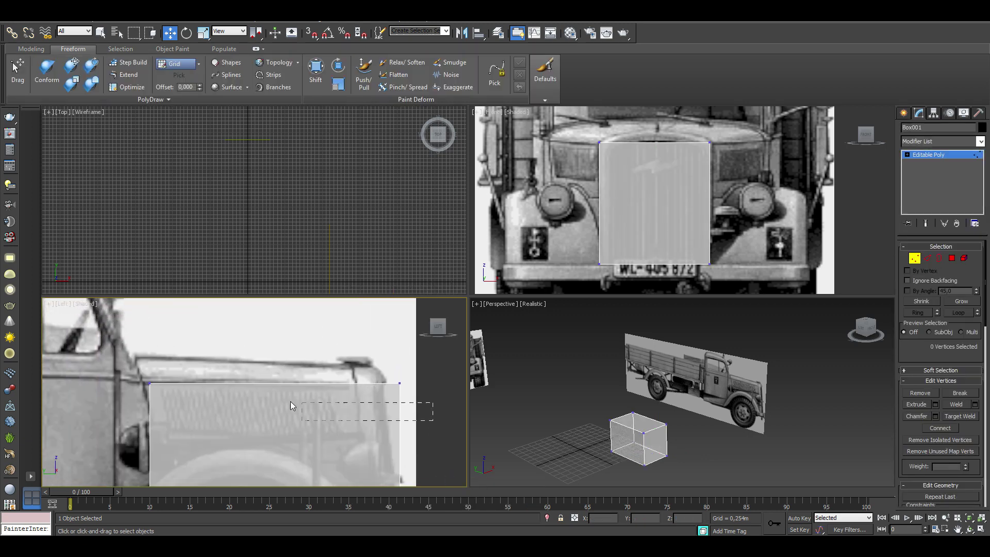
left_click_drag(291, 370, 269, 355)
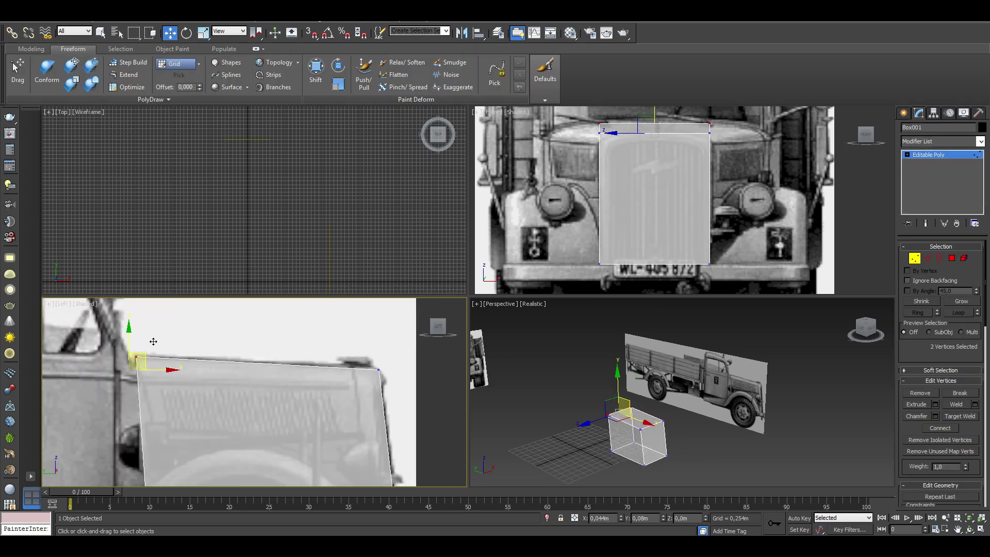
middle_click_drag(154, 341, 153, 269)
left_click_drag(392, 464, 89, 422)
middle_click_drag(241, 420, 344, 439)
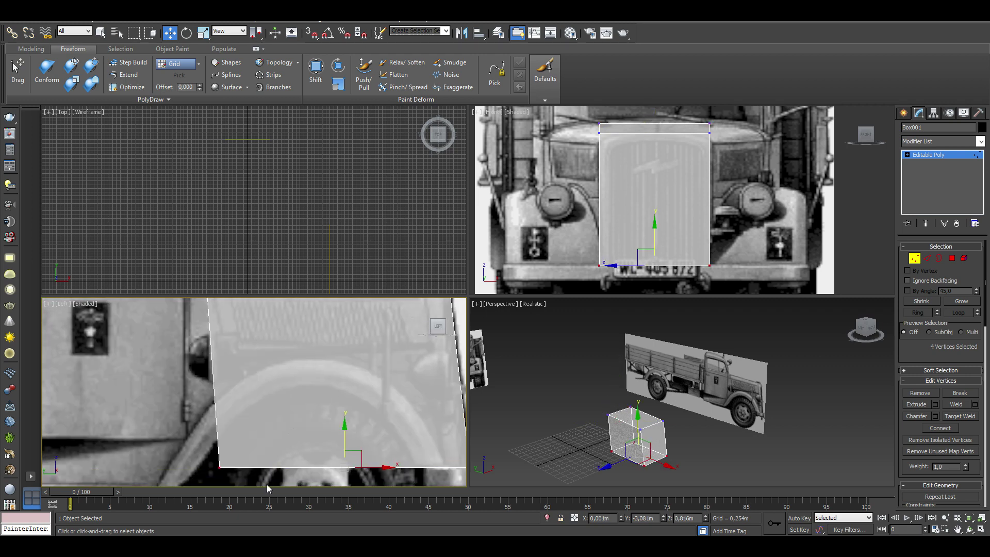
scroll(290, 468, "down", 5)
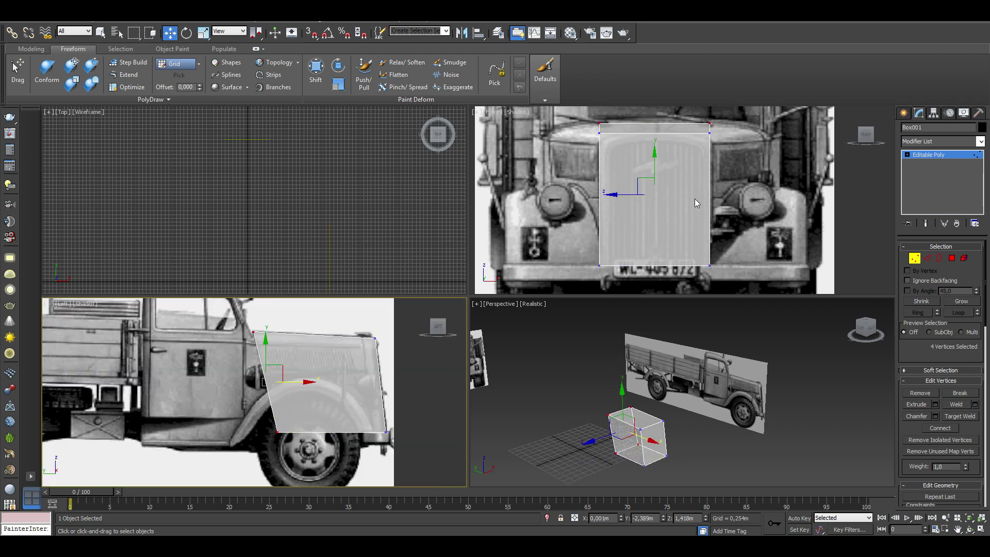
Step: Widen the box's top and bottom vertices to the grille width in front view
middle_click_drag(735, 156, 777, 194)
left_click_drag(713, 192, 474, 164)
scroll(609, 193, "up", 3)
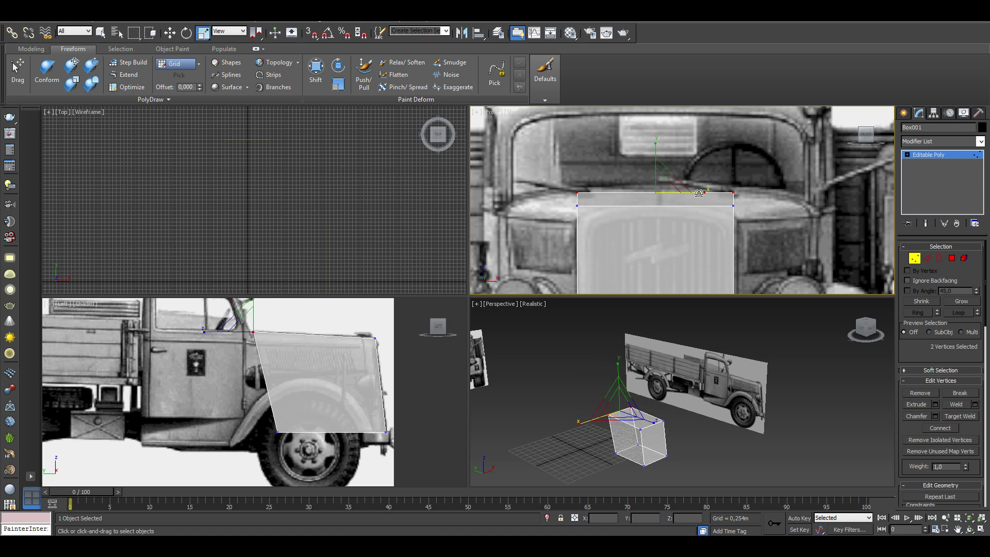
left_click_drag(699, 193, 734, 194)
middle_click_drag(733, 194, 722, 129)
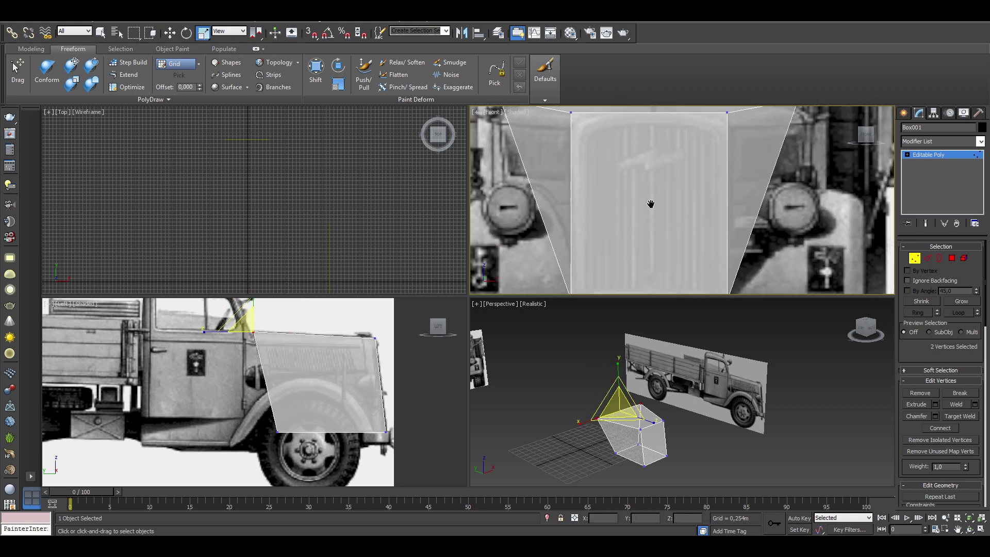
middle_click_drag(722, 232, 712, 155)
scroll(670, 232, "down", 3)
mouse_move(567, 281)
left_mouse_down()
mouse_move(706, 252)
mouse_move(718, 270)
left_mouse_up()
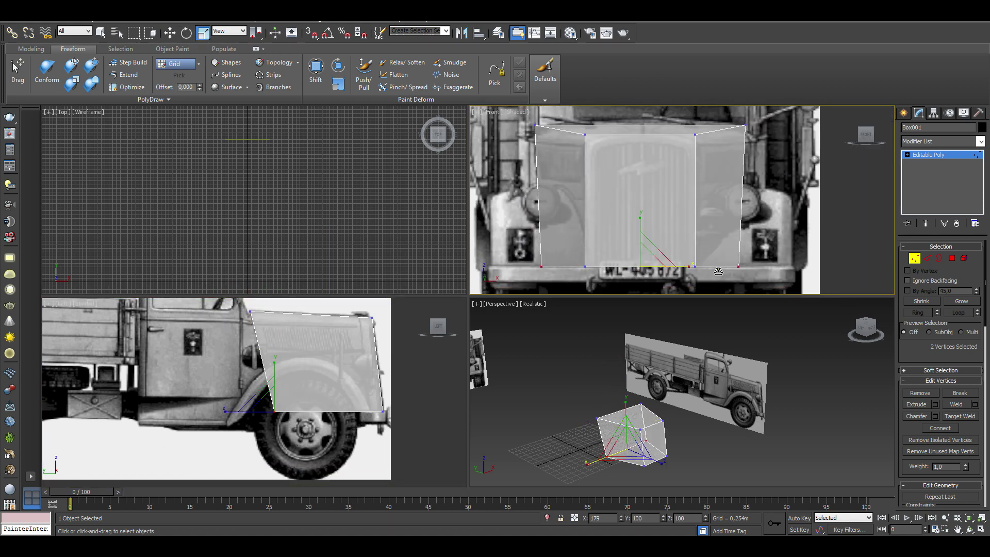
Step: Select the hood's rear face toward the cab in Polygon mode
left_click(568, 406)
middle_click_drag(568, 406, 672, 375, "alt")
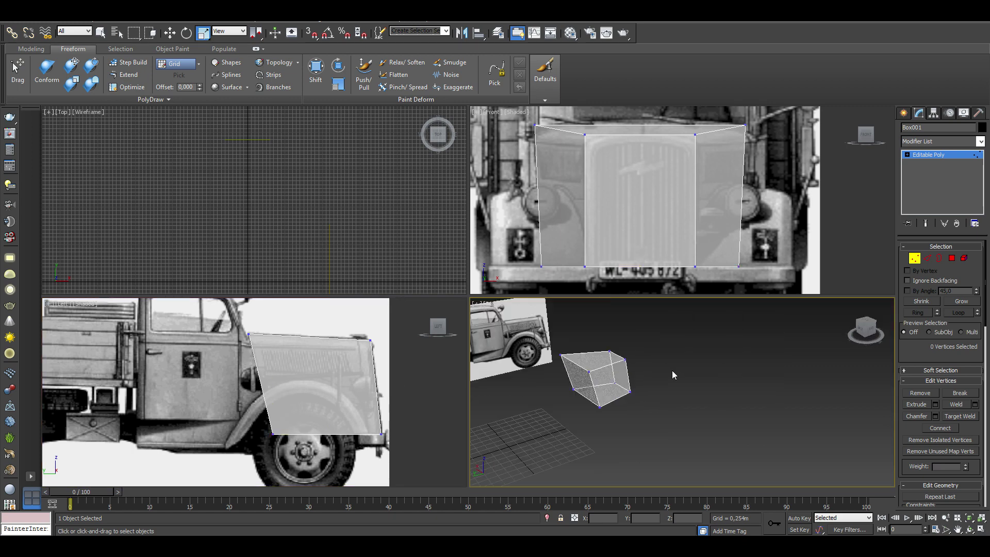
left_click(952, 258)
middle_click_drag(565, 383, 585, 371, "alt")
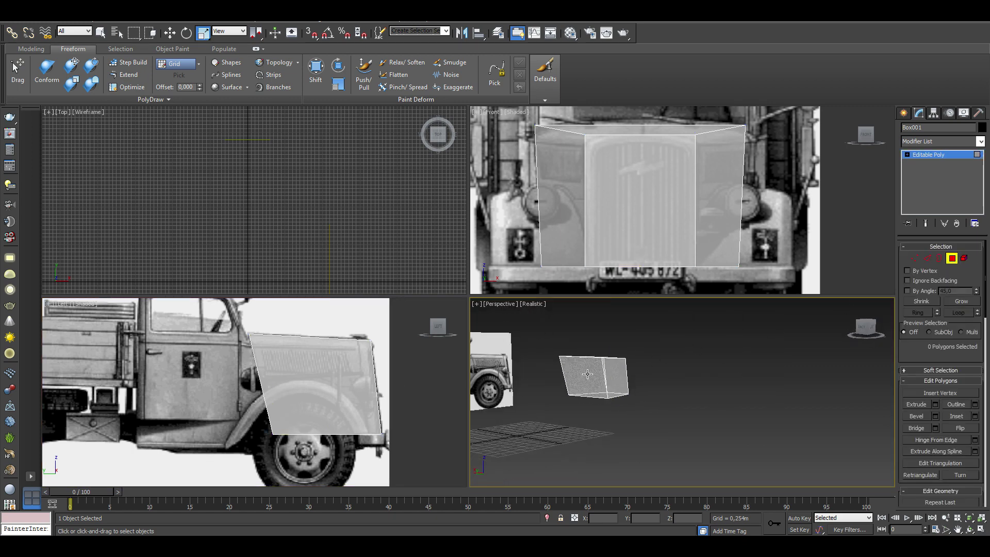
left_click(587, 374)
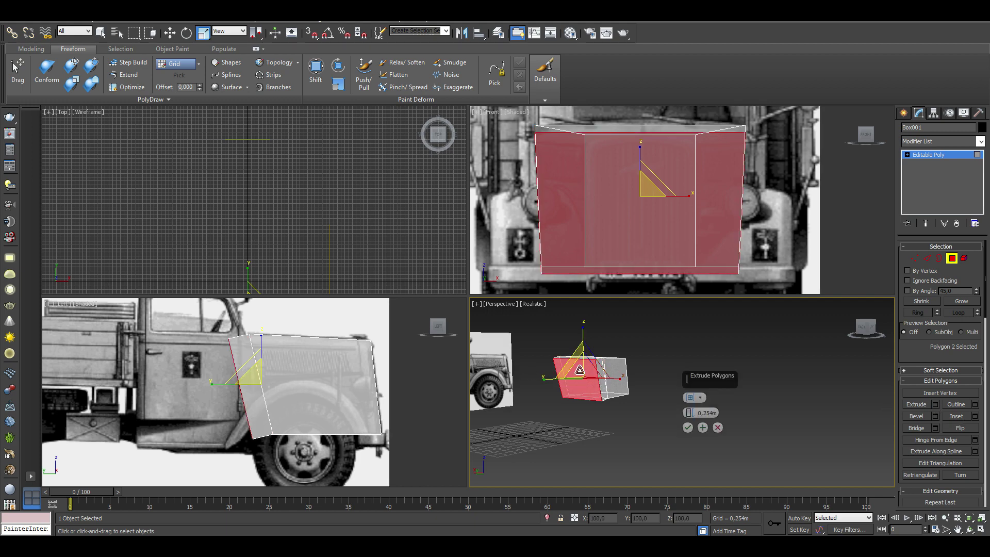
Step: Scale the hood's top rear vertices outward to match the cab
scroll(336, 365, "up", 5)
key("w")
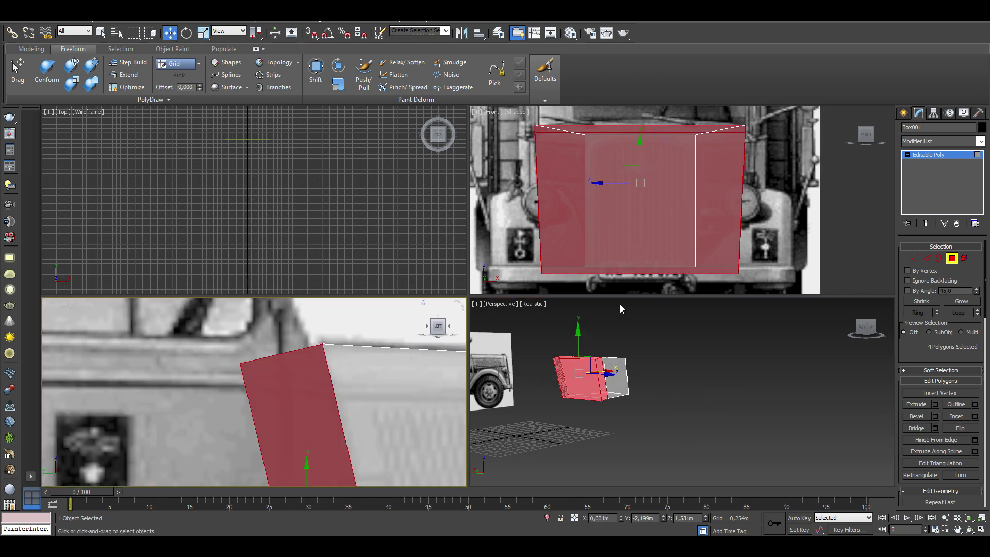
key("1")
mouse_move(247, 348)
left_mouse_down()
mouse_move(359, 408)
mouse_move(364, 446)
left_mouse_up()
scroll(359, 408, "down", 5)
scroll(354, 420, "up", 5)
mouse_move(336, 414)
middle_mouse_down()
mouse_move(355, 424)
mouse_move(356, 480)
middle_mouse_up()
left_click_drag(322, 343, 356, 368)
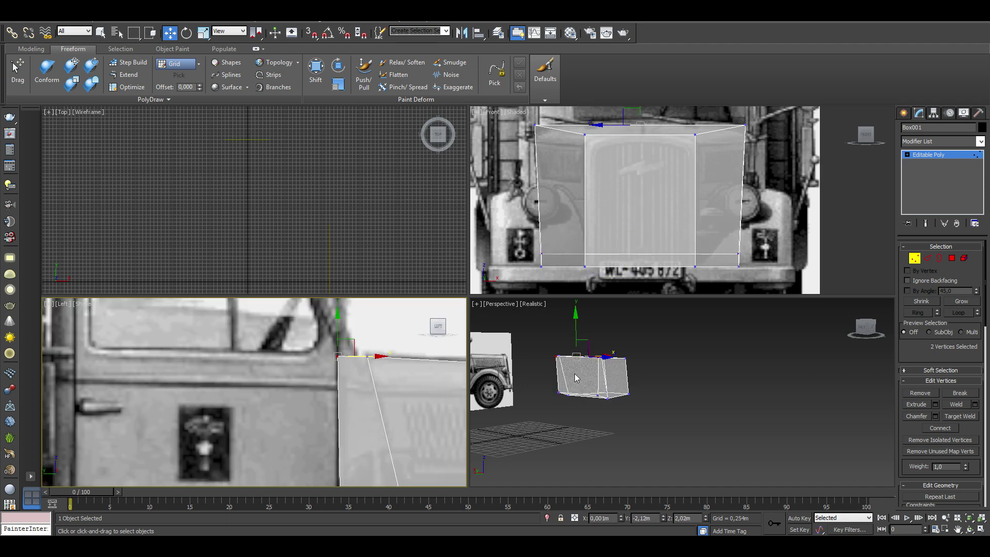
scroll(657, 233, "up", 3)
key("r")
middle_click_drag(657, 234, 664, 251)
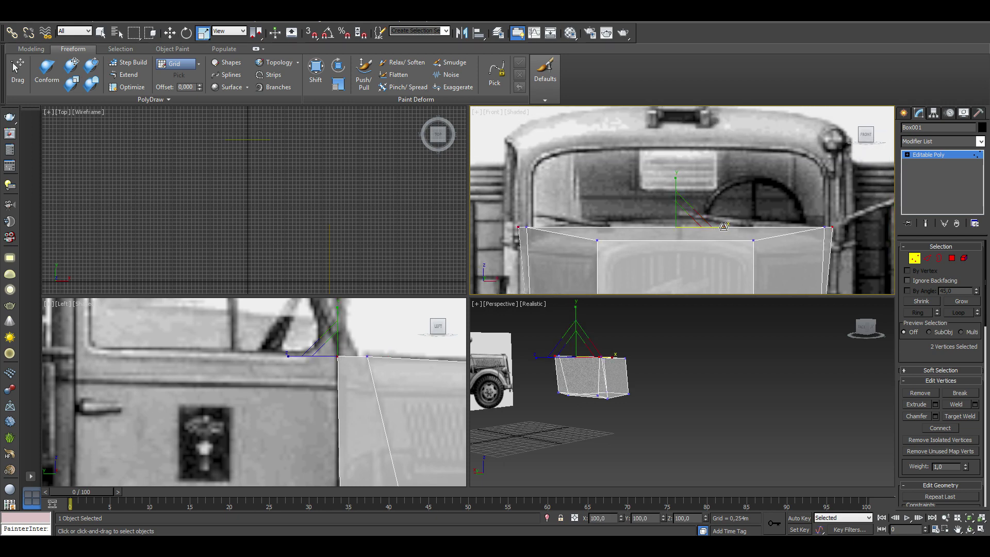
Step: Spread the bottom rear vertices to the body width, then return to Polygon mode
middle_click_drag(723, 226, 733, 157)
scroll(356, 392, "down", 2)
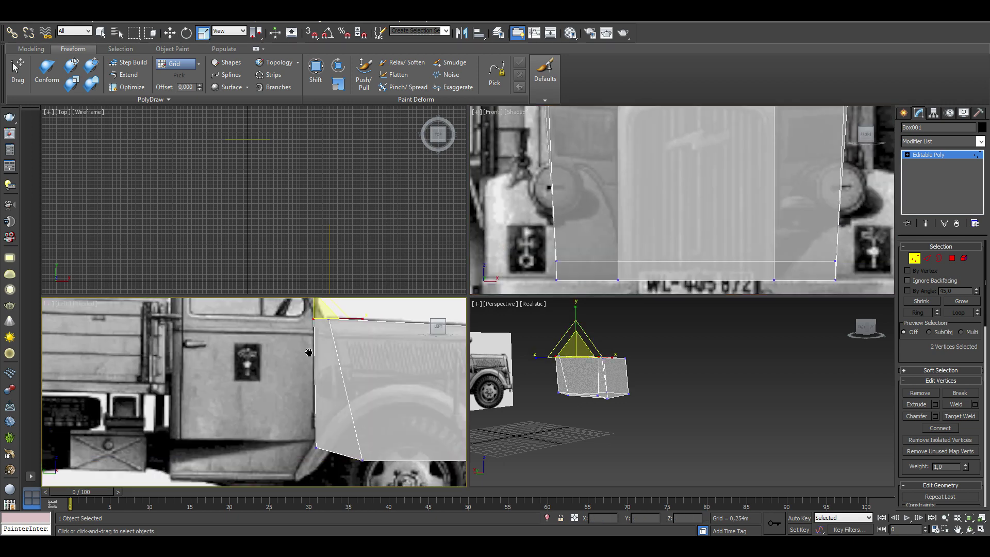
left_click_drag(302, 430, 330, 457)
left_click(952, 258)
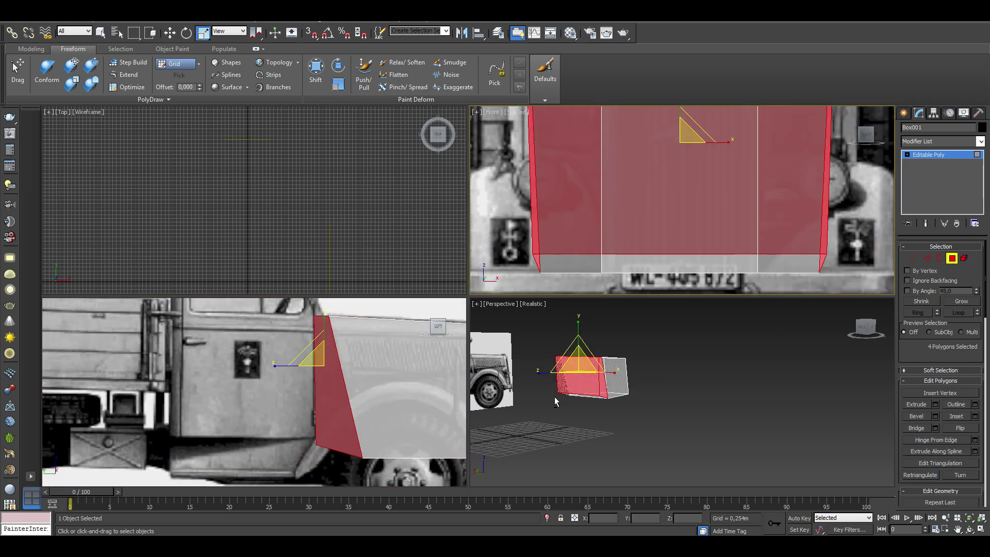
middle_click_drag(593, 391, 629, 387, "alt")
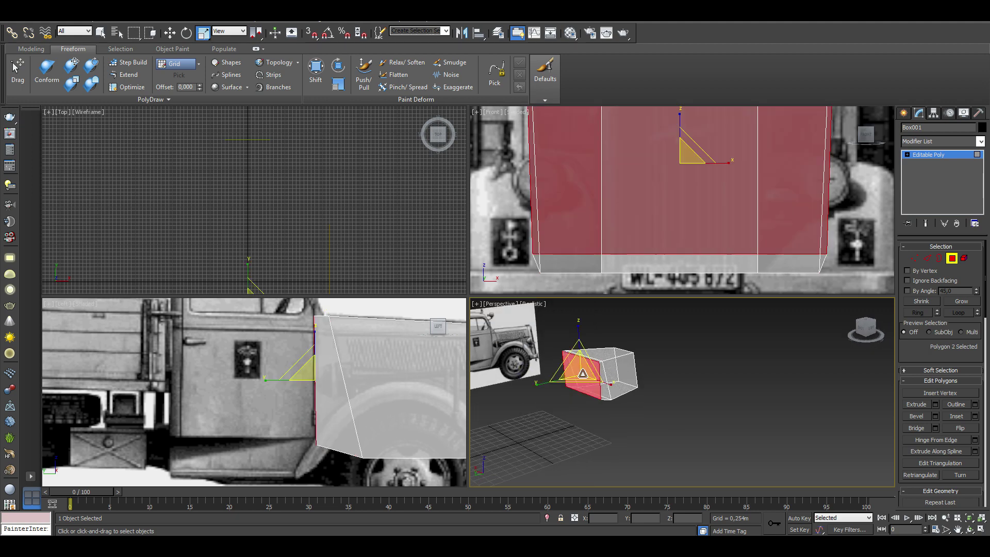
Step: Extrude the hood's rear face into a cab section and raise its vertices
left_click(936, 404)
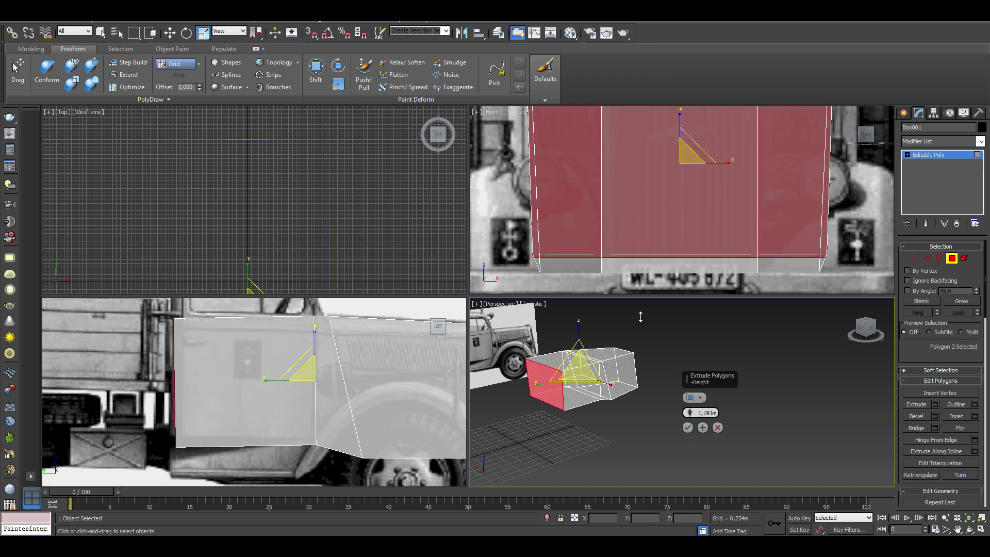
left_click(688, 427)
key("1")
scroll(184, 360, "up", 3)
mouse_move(232, 391)
middle_mouse_down()
mouse_move(184, 359)
mouse_move(215, 364)
middle_mouse_up()
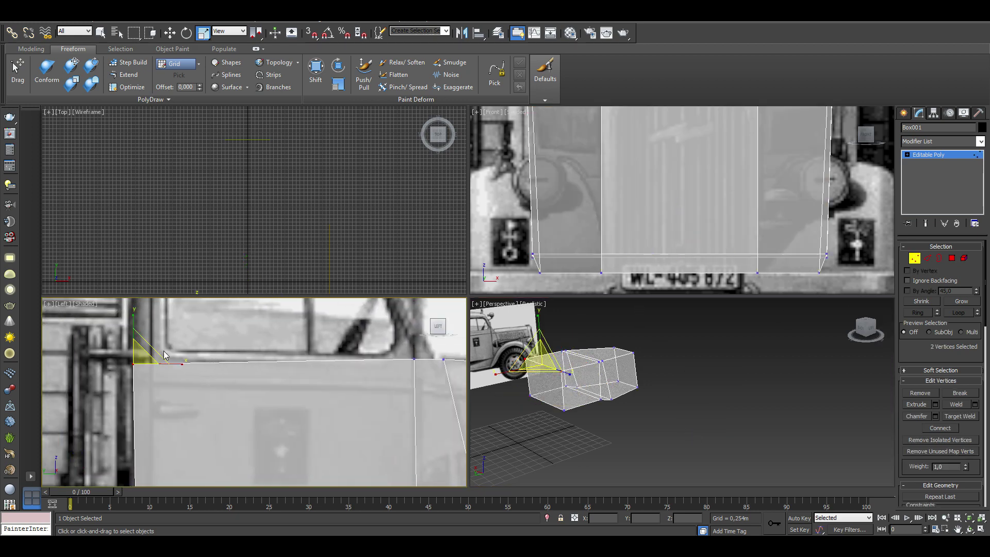
scroll(147, 343, "down", 3)
scroll(188, 448, "up", 3)
left_click(188, 449)
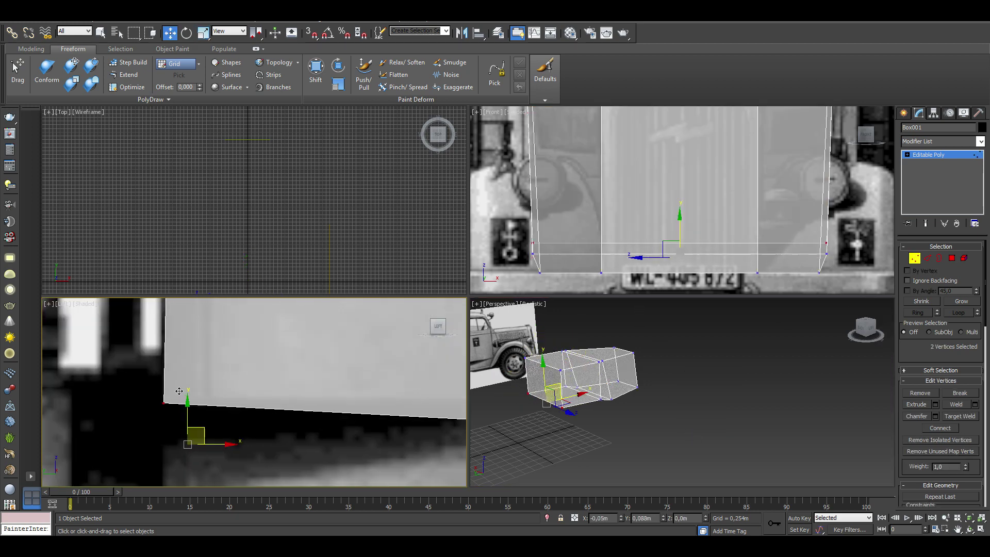
left_click_drag(187, 445, 188, 430)
scroll(188, 431, "down", 3)
key("r")
scroll(704, 258, "down", 3)
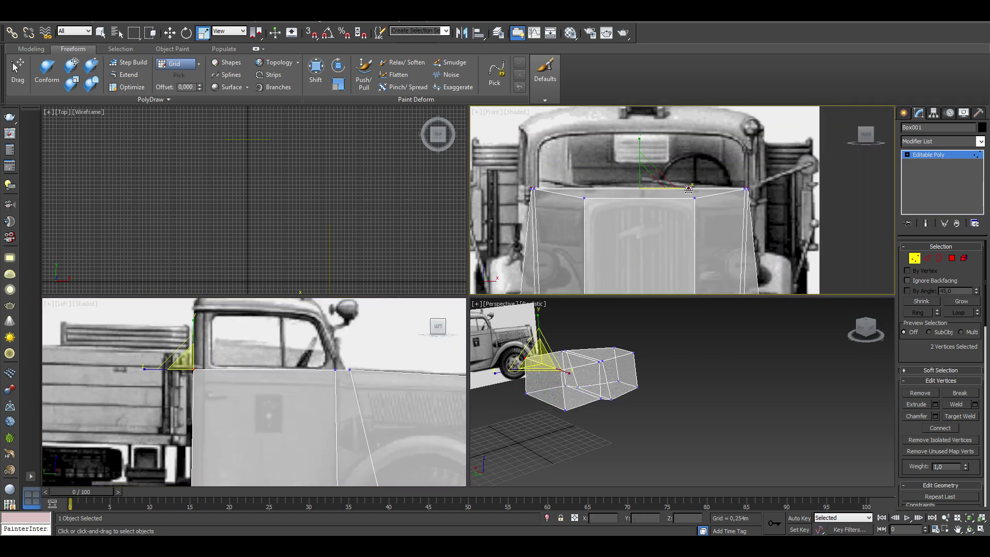
Step: Extrude the cab's top face upward and slope the roof vertices to the reference
key("4")
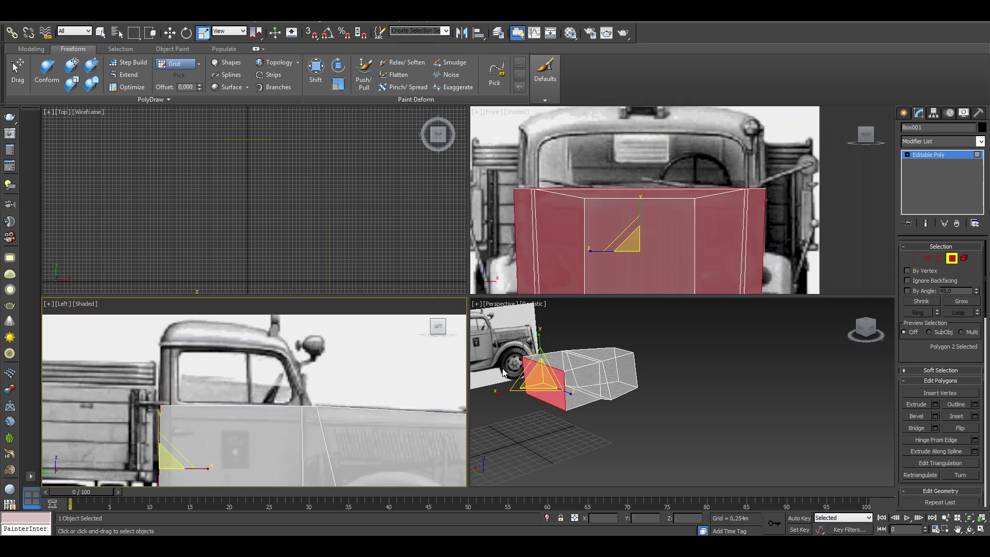
left_click(560, 317)
key("shift+e")
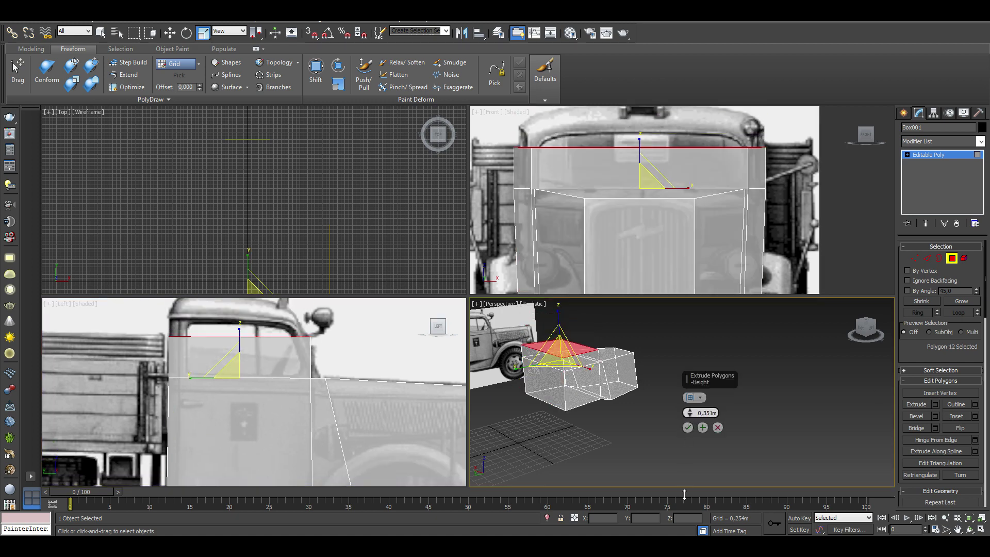
left_click(687, 428)
scroll(258, 392, "up", 3)
key("1")
middle_click_drag(216, 317, 282, 403)
key("w")
left_click_drag(175, 361, 188, 322)
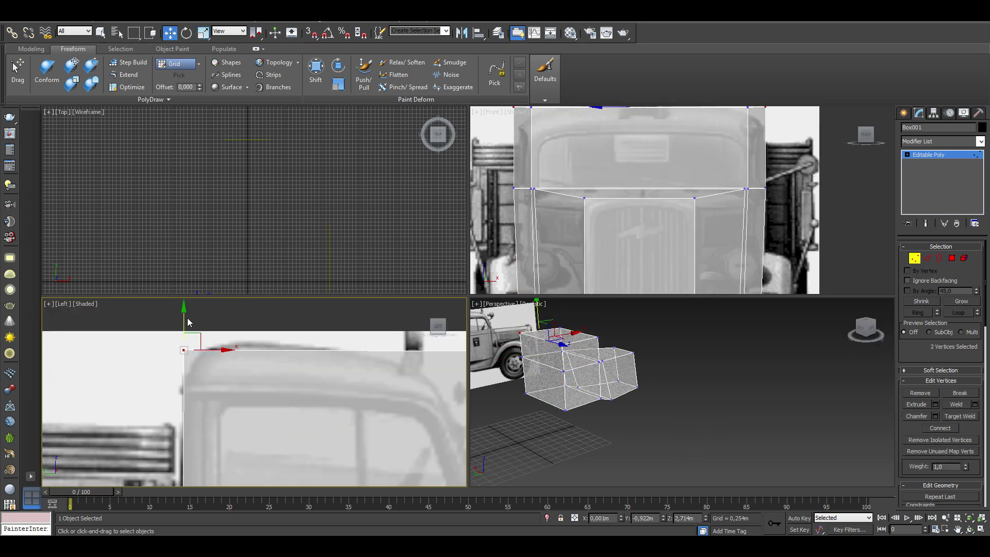
middle_click_drag(192, 319, 72, 330)
left_click_drag(72, 356, 324, 369)
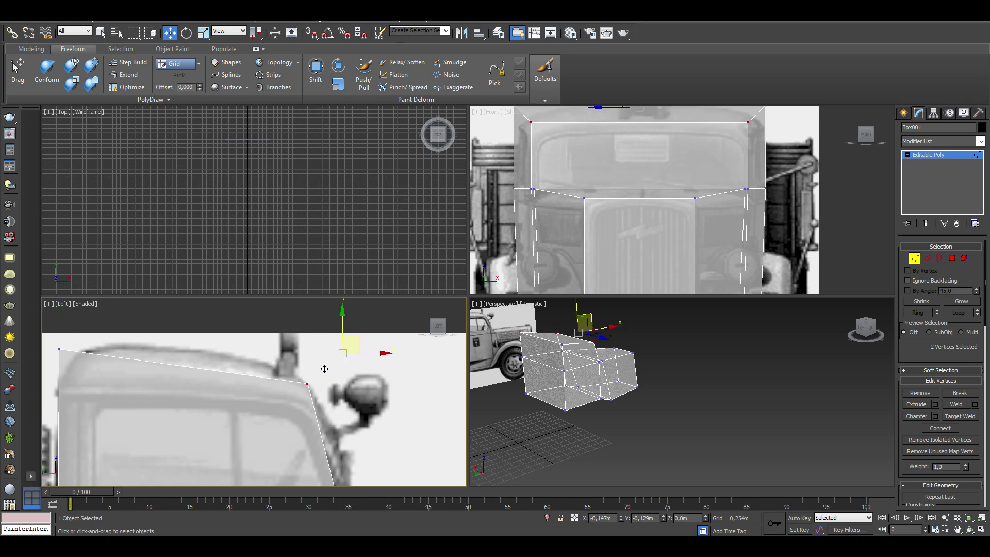
middle_click_drag(565, 292, 572, 351)
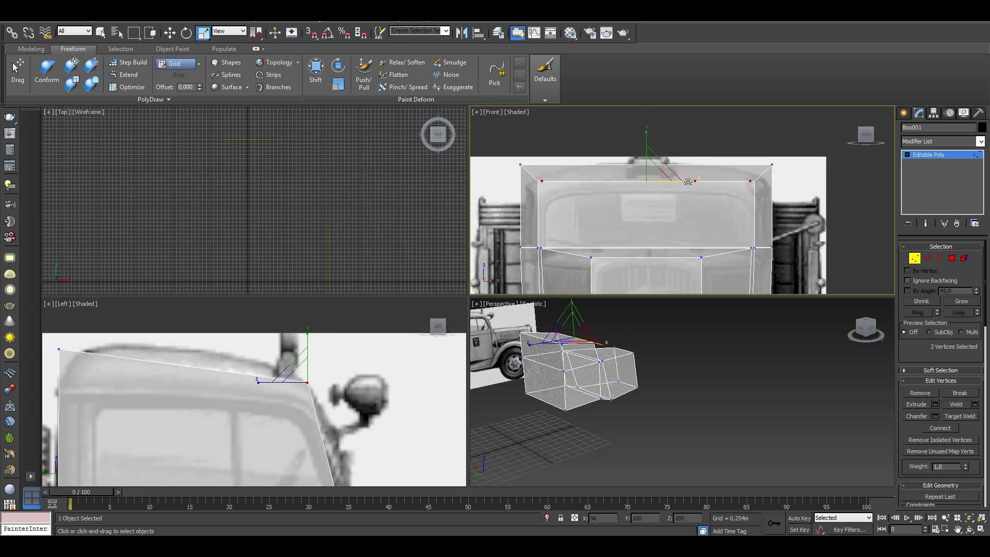
scroll(425, 414, "down", 5)
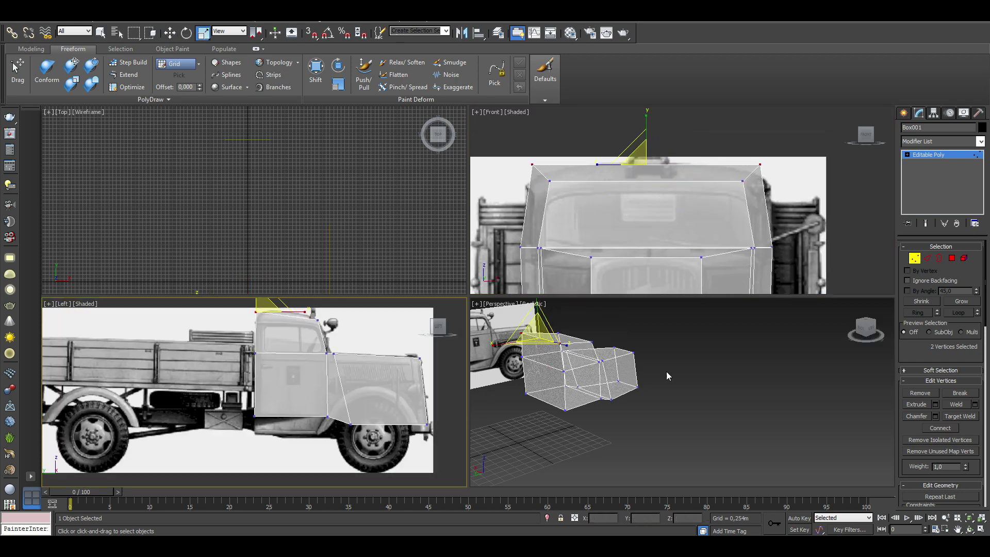
Step: Extrude the cab's lower front face down and forward
key("4")
middle_click_drag(593, 392, 561, 373, "alt")
left_click(561, 374)
left_click(935, 405)
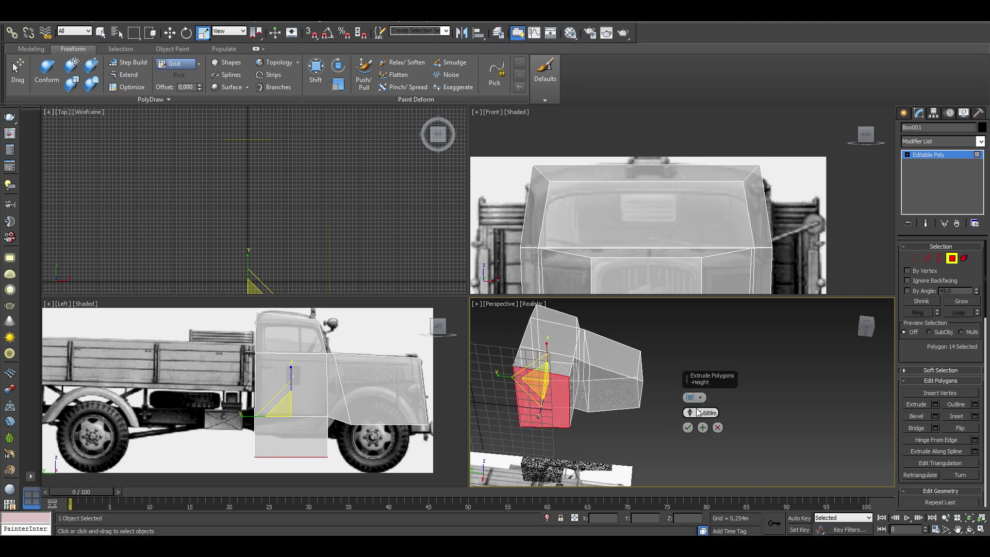
middle_click_drag(657, 423, 608, 402, "alt")
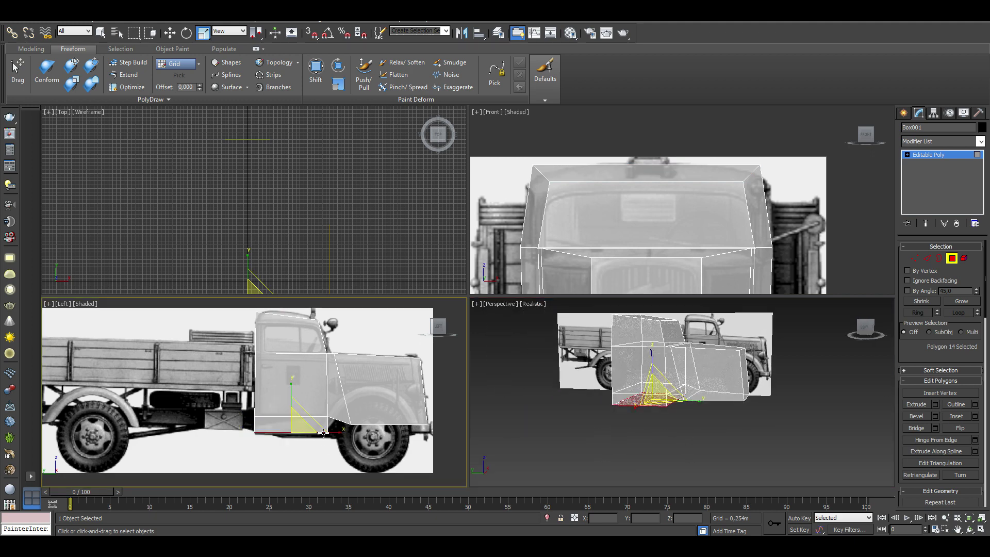
scroll(415, 463, "up", 5)
key("1")
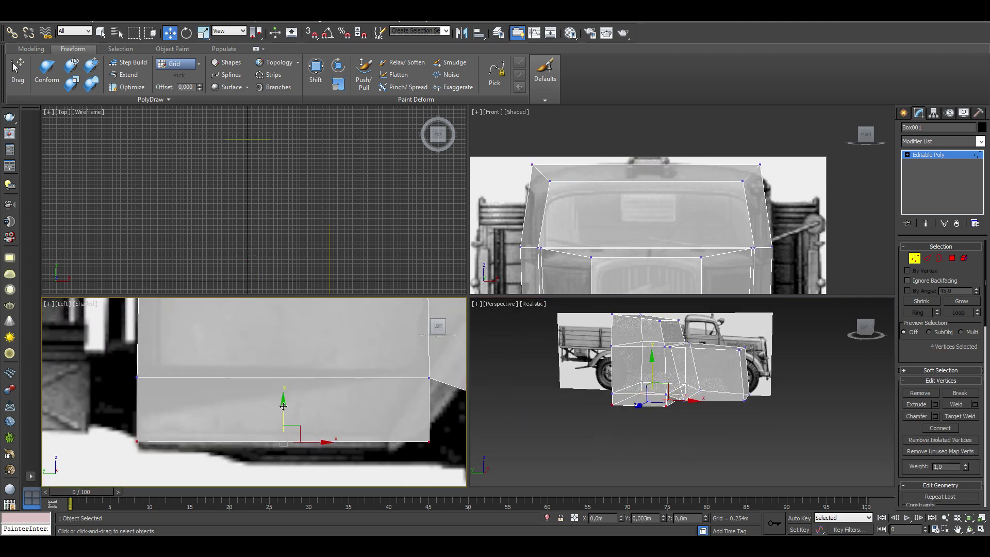
scroll(283, 406, "down", 5)
Step: Select the cab roof and hood corner edges in Edge mode
key("2")
key("alt+w")
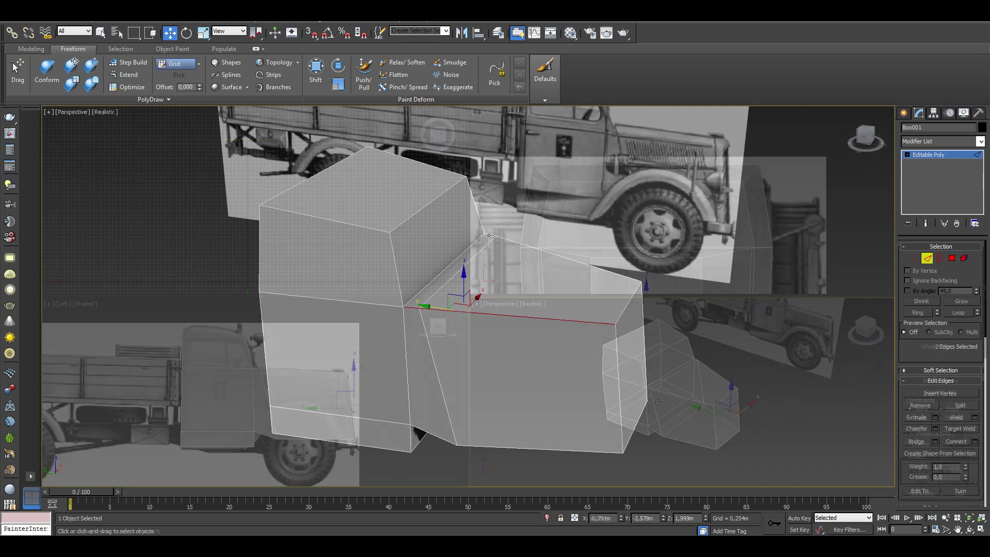
key("q")
left_click(489, 235, "ctrl")
left_click(475, 206, "ctrl")
mouse_move(475, 206)
middle_mouse_down("alt")
mouse_move(236, 292)
mouse_move(614, 261)
mouse_move(292, 257)
middle_mouse_up("alt")
left_click(614, 260, "ctrl")
mouse_move(475, 373)
middle_mouse_down("alt")
mouse_move(475, 324)
mouse_move(670, 330)
middle_mouse_up("alt")
left_click(613, 323, "ctrl")
Step: Chamfer the selected edges by about 0,1m and leave Edge mode
left_click(936, 429)
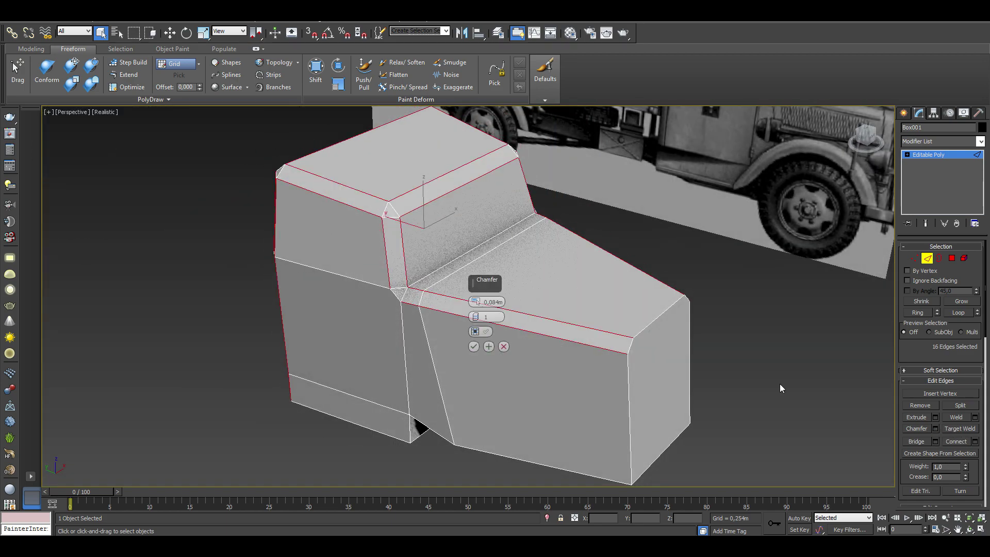
mouse_move(601, 315)
middle_mouse_down("alt")
mouse_move(573, 305)
mouse_move(593, 304)
middle_mouse_up("alt")
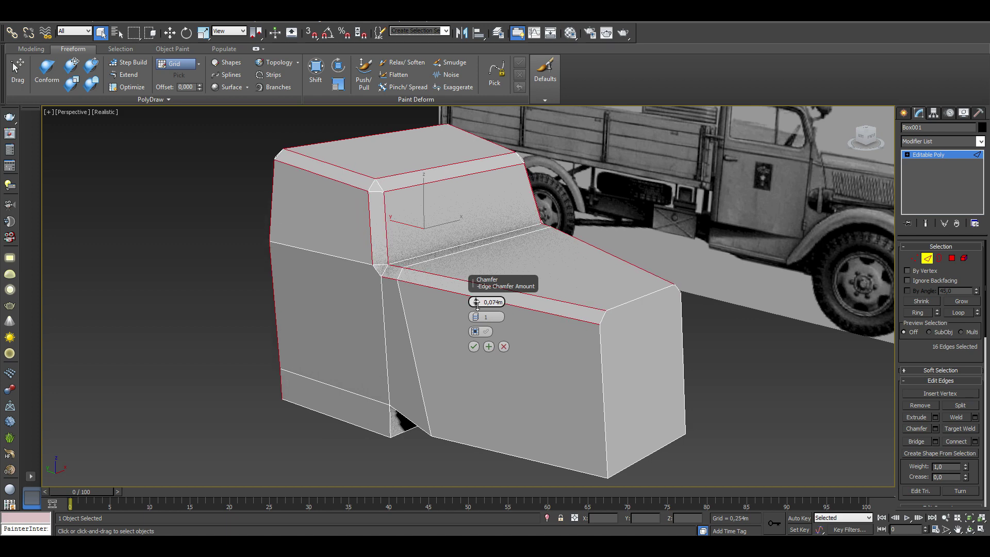
left_click_drag(478, 297, 479, 298)
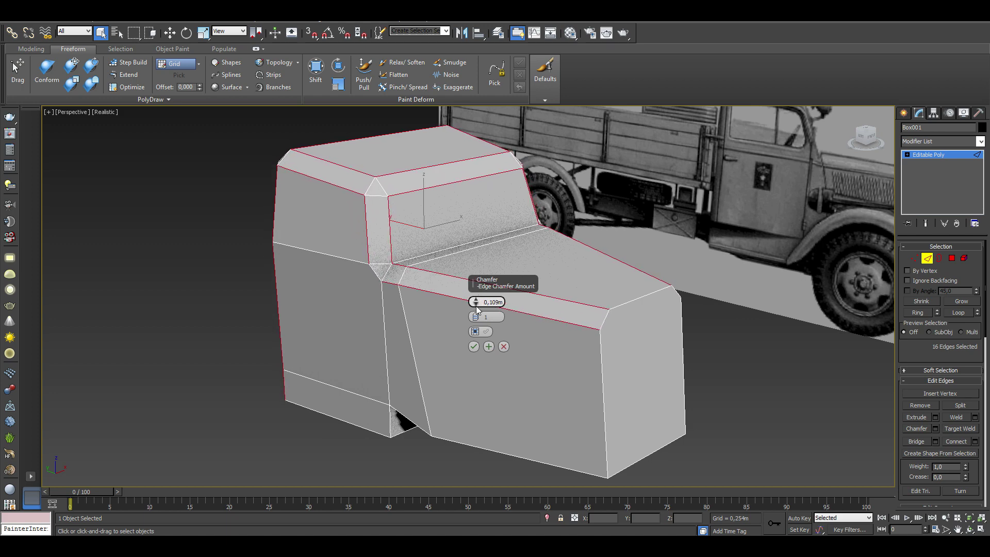
left_click(474, 347)
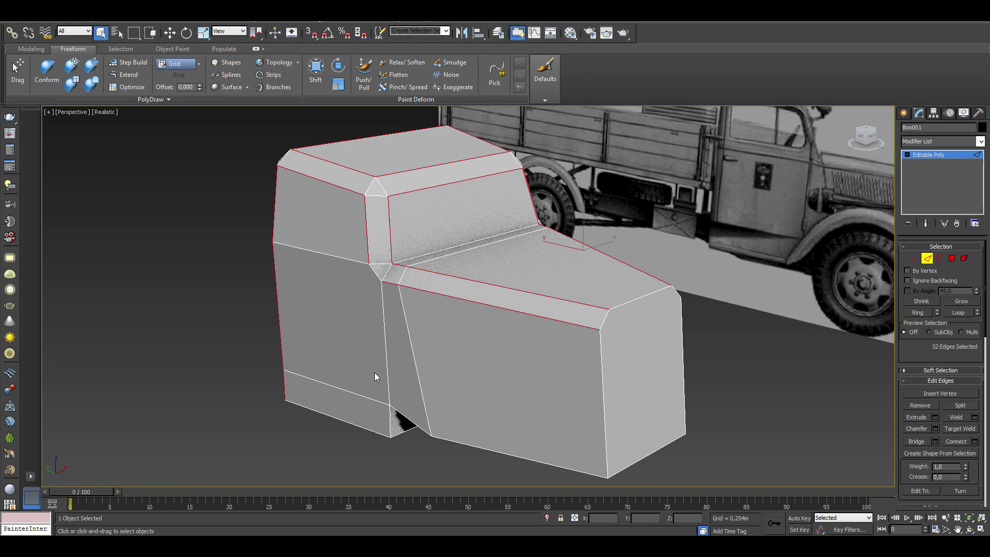
mouse_move(375, 373)
middle_mouse_down("alt")
mouse_move(446, 355)
mouse_move(512, 364)
mouse_move(491, 380)
mouse_move(311, 366)
mouse_move(273, 375)
mouse_move(393, 368)
middle_mouse_up("alt")
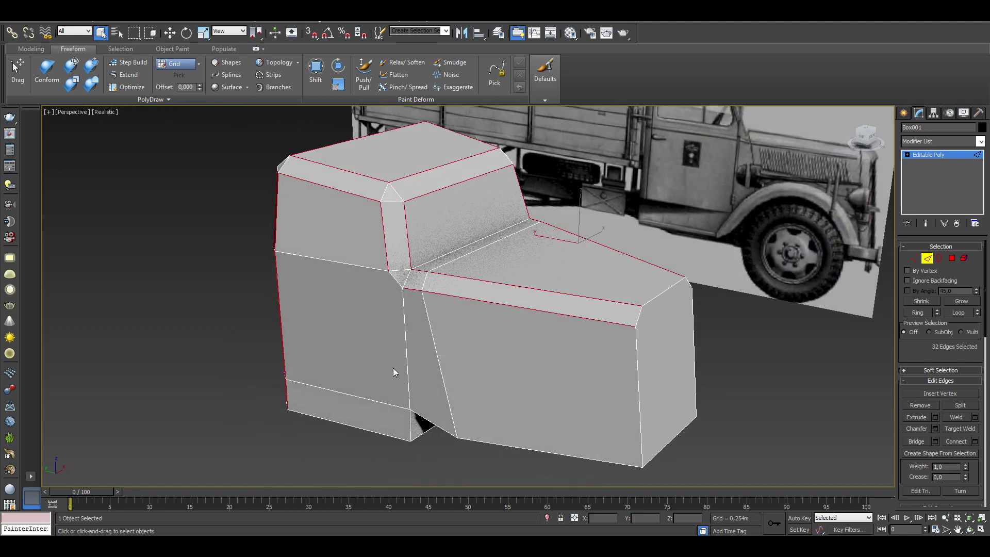
left_click(926, 258)
middle_click_drag(623, 362, 560, 349, "alt")
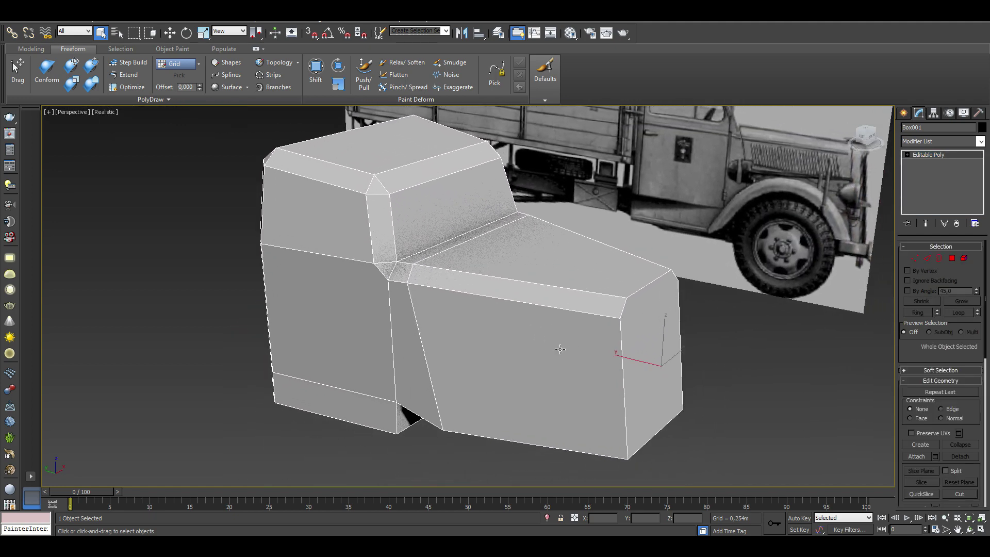
Step: Move the windshield and window vertices onto the side-view reference outline
key("alt+w")
key("1")
key("w")
key("alt+w")
scroll(534, 332, "up", 5)
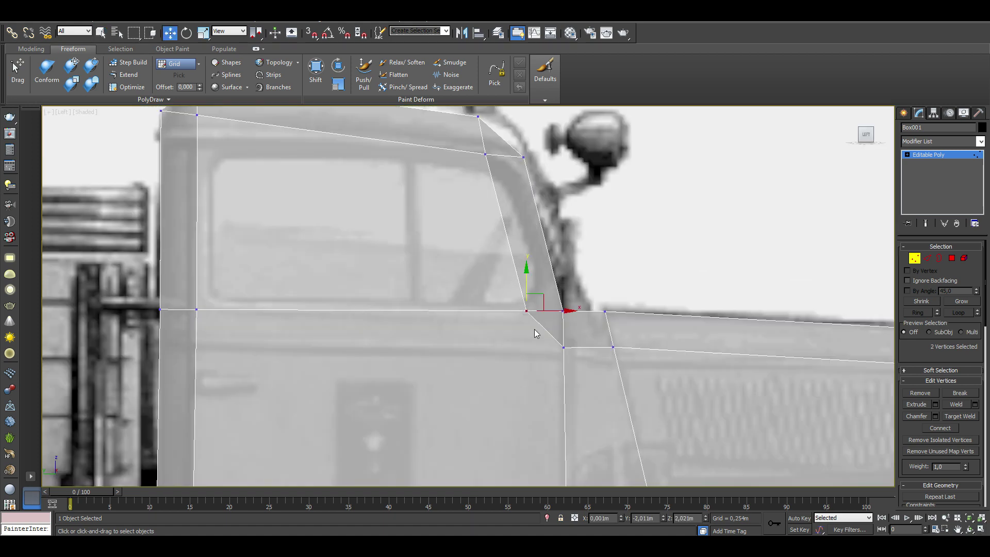
left_click_drag(546, 310, 564, 311)
left_click(485, 154)
left_click_drag(493, 146, 516, 152)
middle_click_drag(435, 197, 502, 254)
left_click(263, 172)
left_click_drag(263, 172, 259, 196)
Step: Scale and move the roof corner vertices to match the front photo
left_click_drag(598, 379, 636, 353)
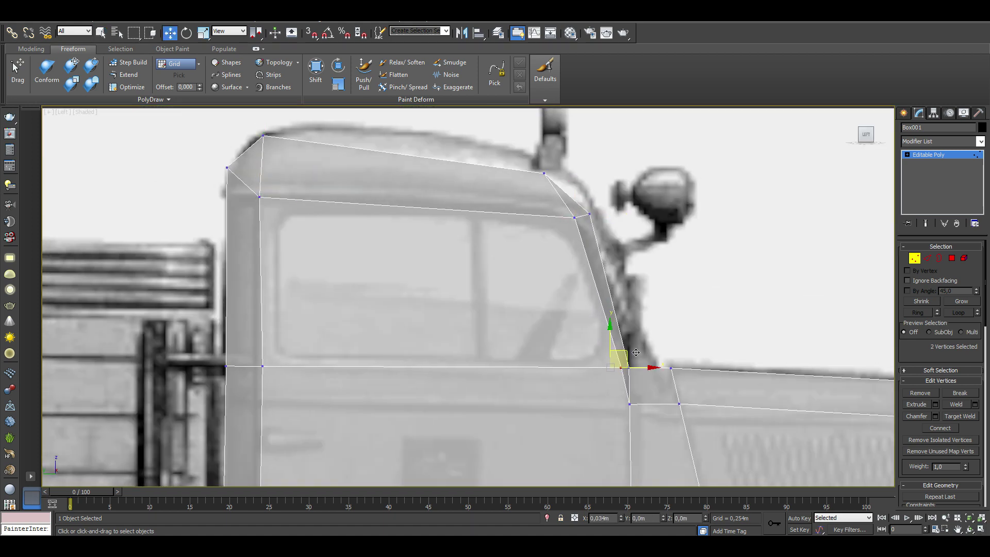
key("alt+w")
key("r")
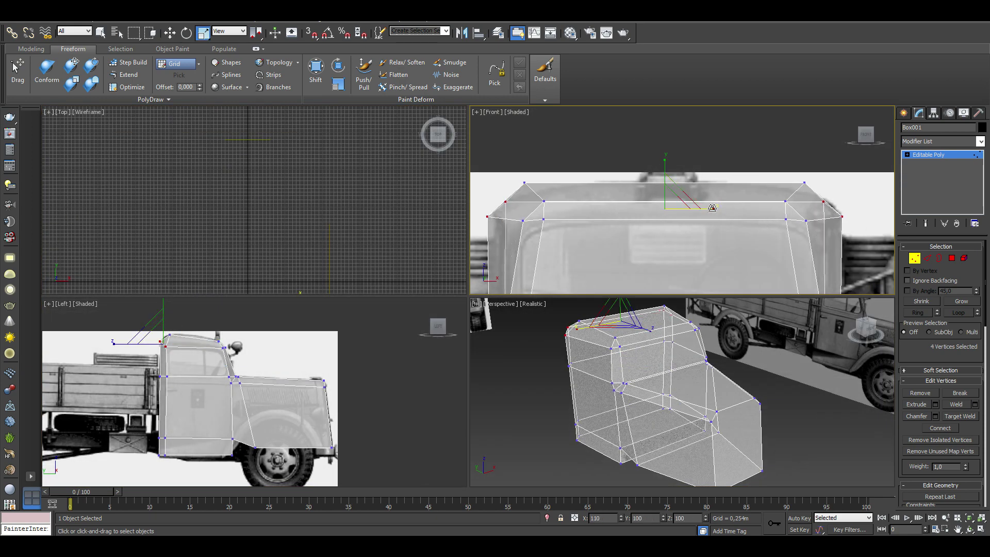
left_click_drag(712, 207, 711, 207)
middle_click_drag(670, 217, 671, 198)
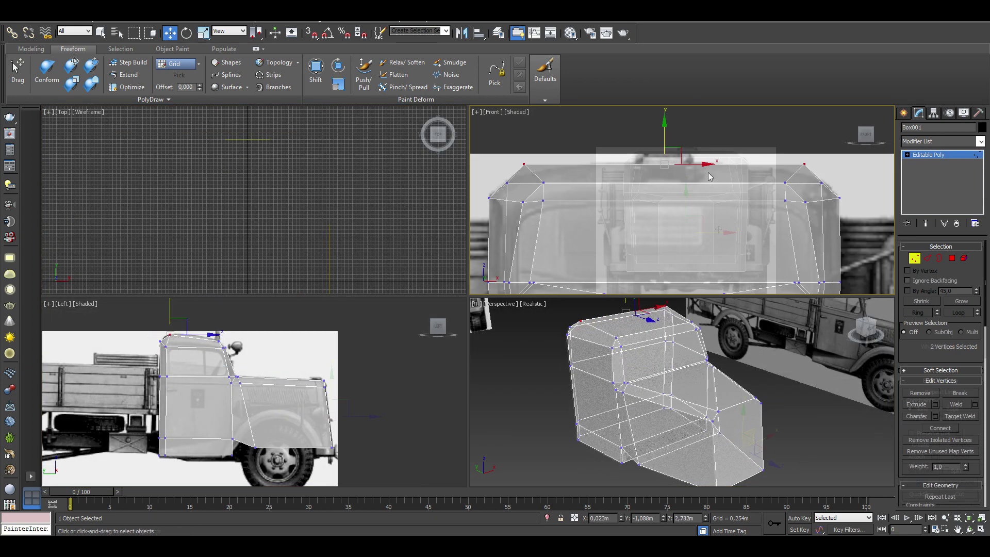
left_click_drag(514, 160, 815, 175)
key("w")
left_click(507, 182)
scroll(141, 337, "up", 6)
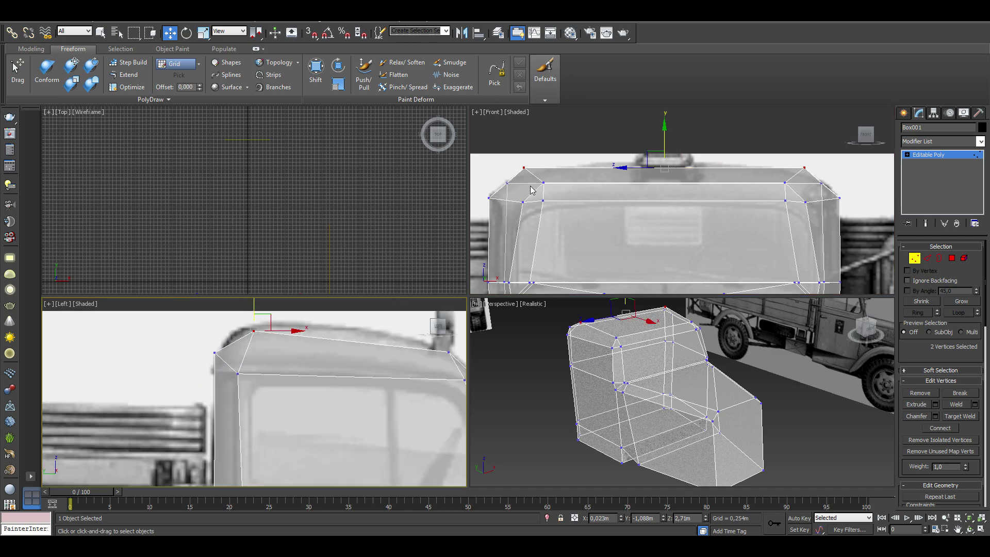
middle_click_drag(561, 186, 580, 199)
key("r")
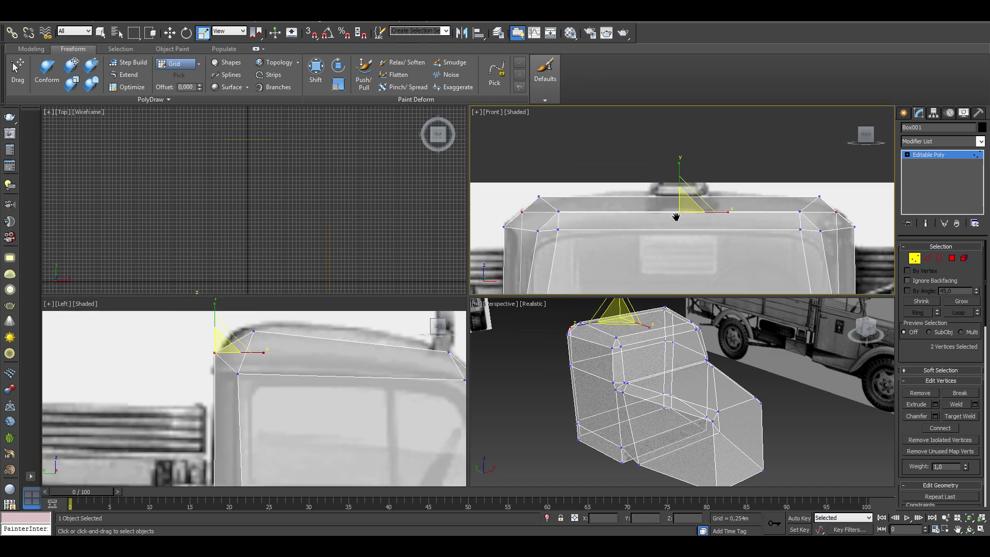
key("4")
key("alt+w")
Step: Inset the hood's front face and extrude it into a recessed panel
left_click(548, 331)
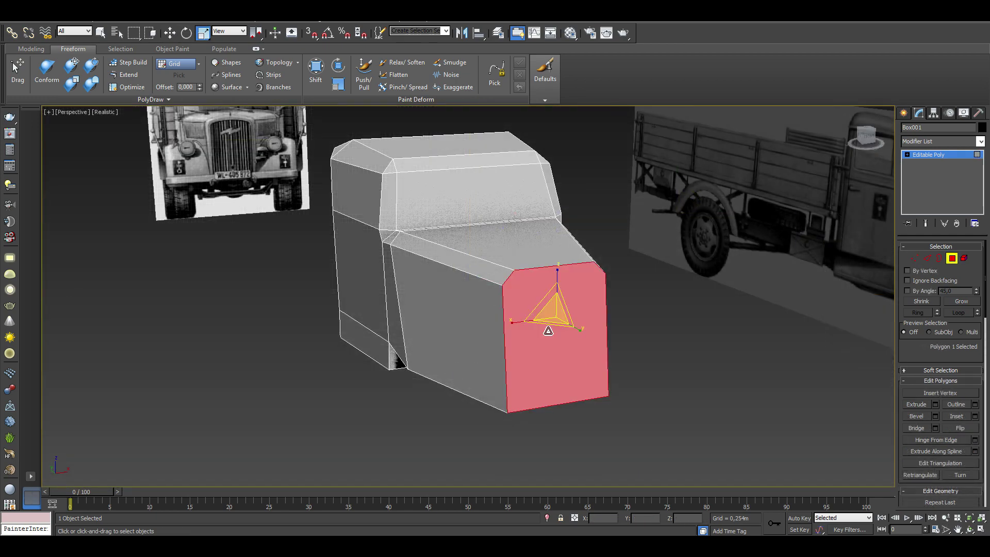
scroll(552, 341, "up", 5)
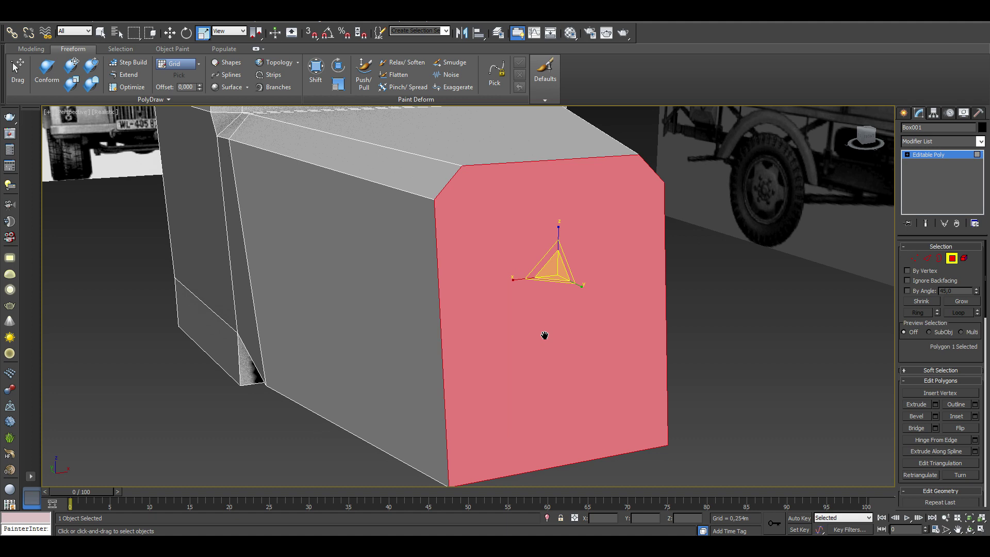
left_click(975, 416)
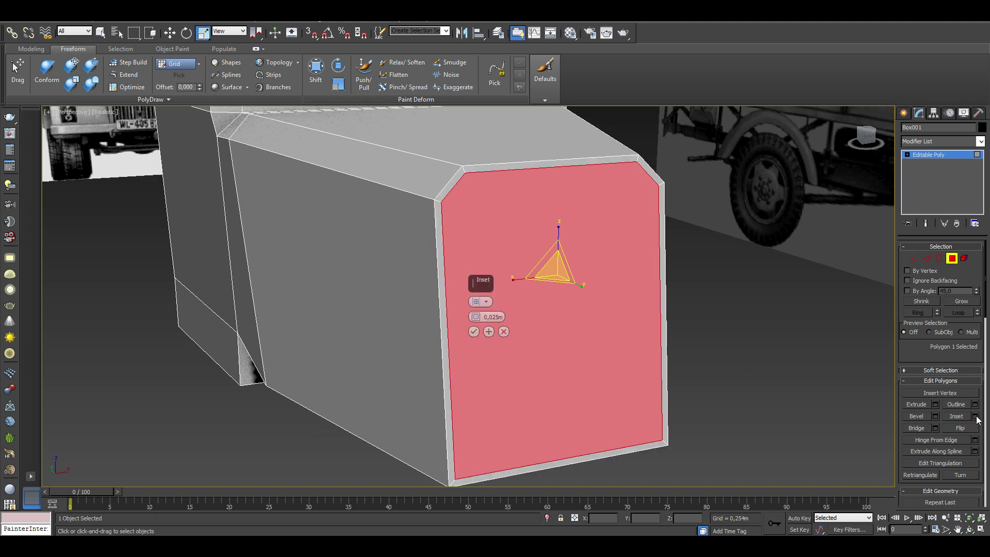
middle_click_drag(612, 335, 586, 323, "alt")
left_click_drag(475, 316, 484, 318)
left_click(473, 331)
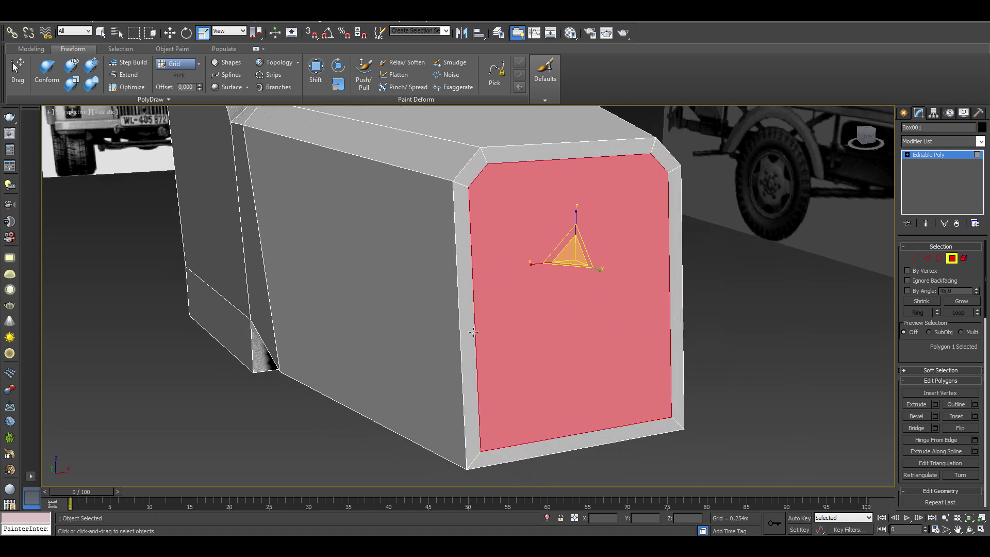
left_click(934, 405)
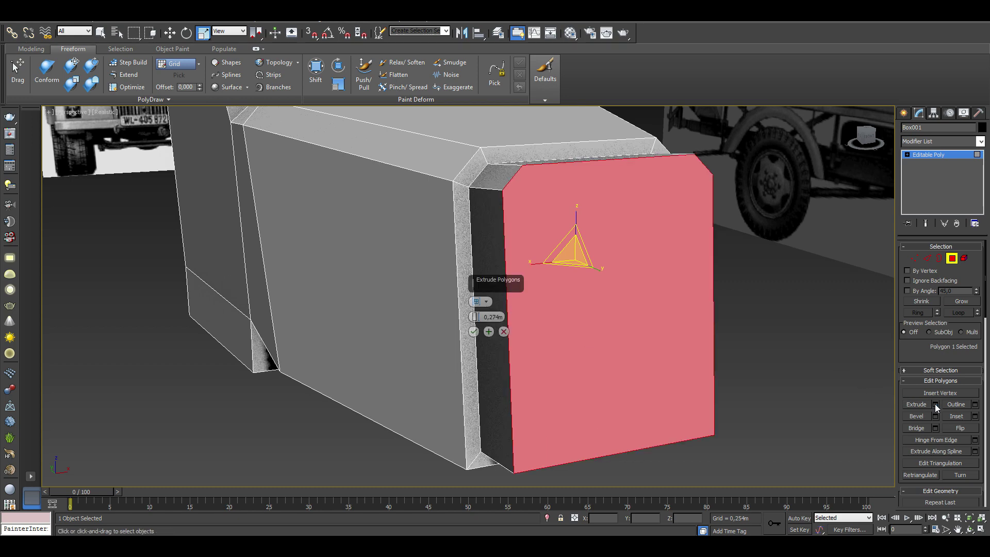
left_click_drag(475, 317, 475, 330)
left_click(473, 331)
Step: Inset the three cab window faces and recess them by -0,041m
mouse_move(474, 332)
middle_mouse_down("alt")
mouse_move(552, 270)
mouse_move(414, 261)
mouse_move(504, 310)
mouse_move(475, 327)
mouse_move(333, 341)
middle_mouse_up("alt")
left_click(413, 261, "ctrl")
left_click(975, 417)
left_click(474, 332)
left_click(935, 405)
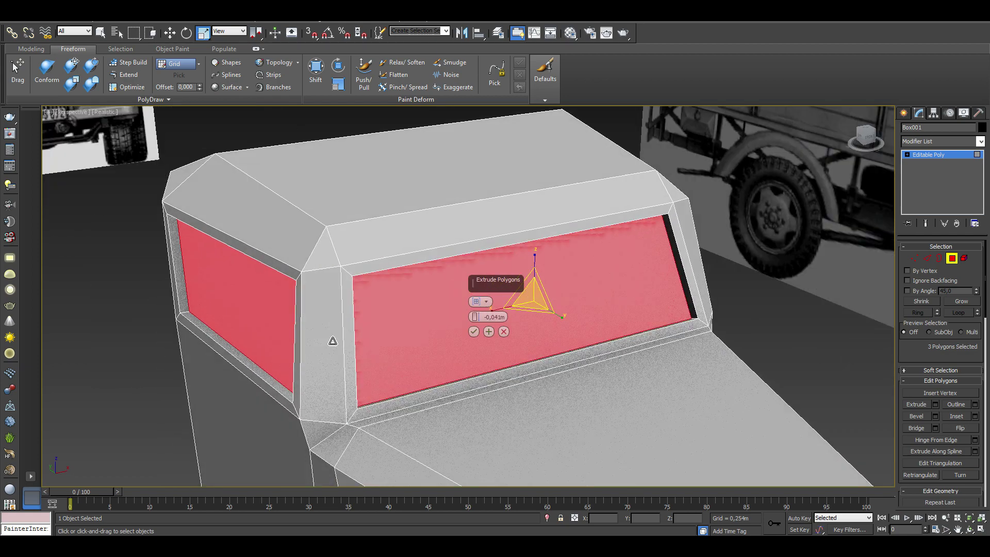
left_click(473, 332)
key("4")
key("alt+w")
Step: QuickSlice a new horizontal edge loop across the cab in the Front view
left_click_drag(908, 355, 920, 260)
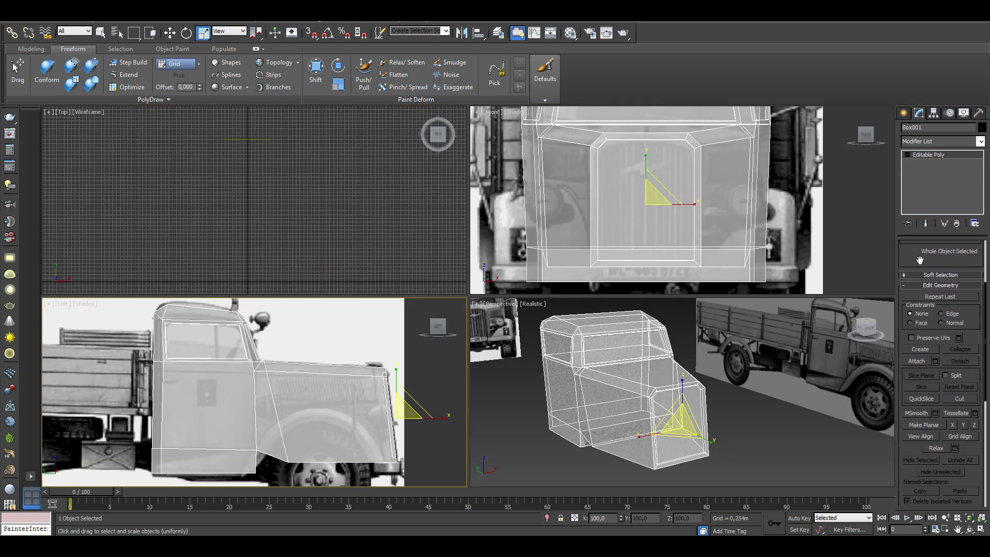
left_click(916, 399)
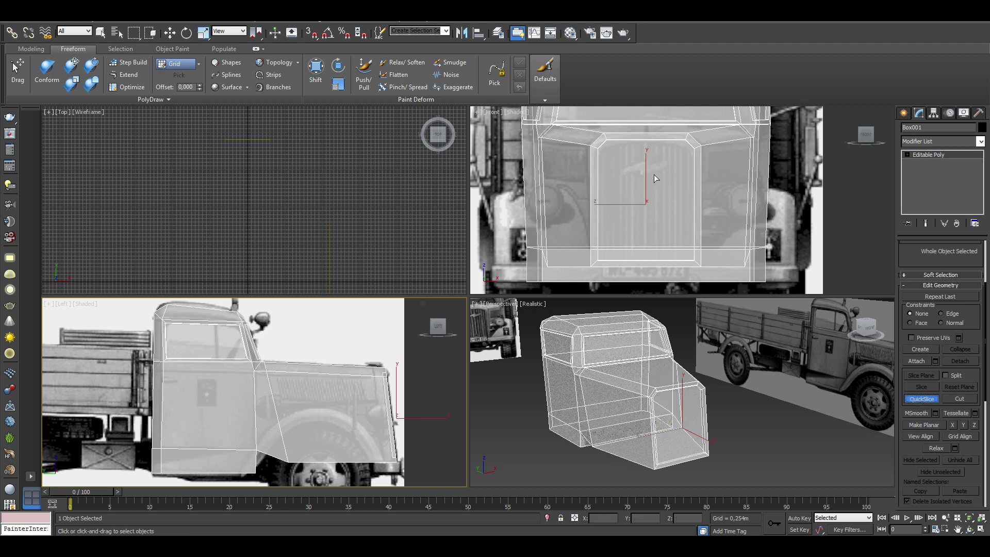
middle_click_drag(654, 175, 655, 186)
scroll(655, 185, "up", 3)
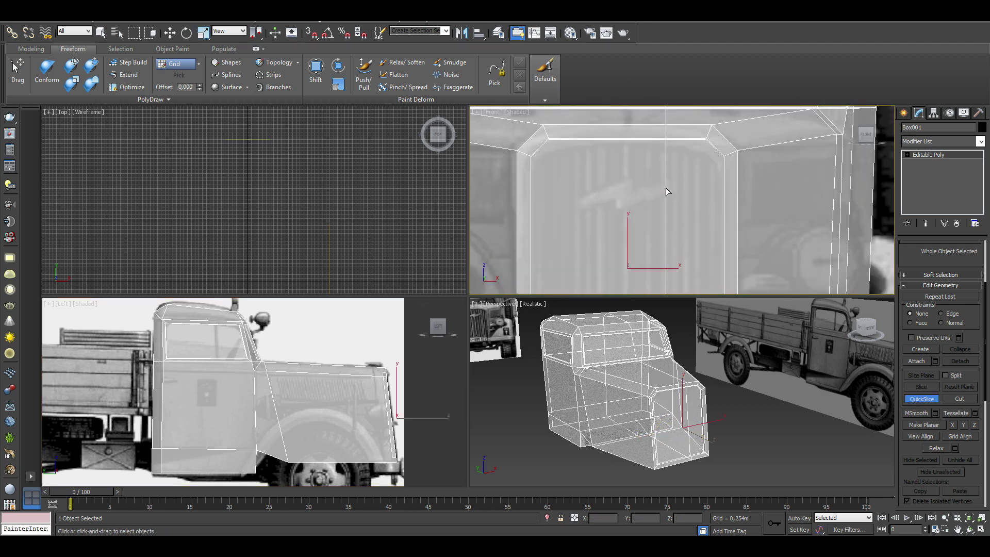
left_click(612, 166)
Step: Lower the new slice vertices slightly to curve the cab roof
key("1")
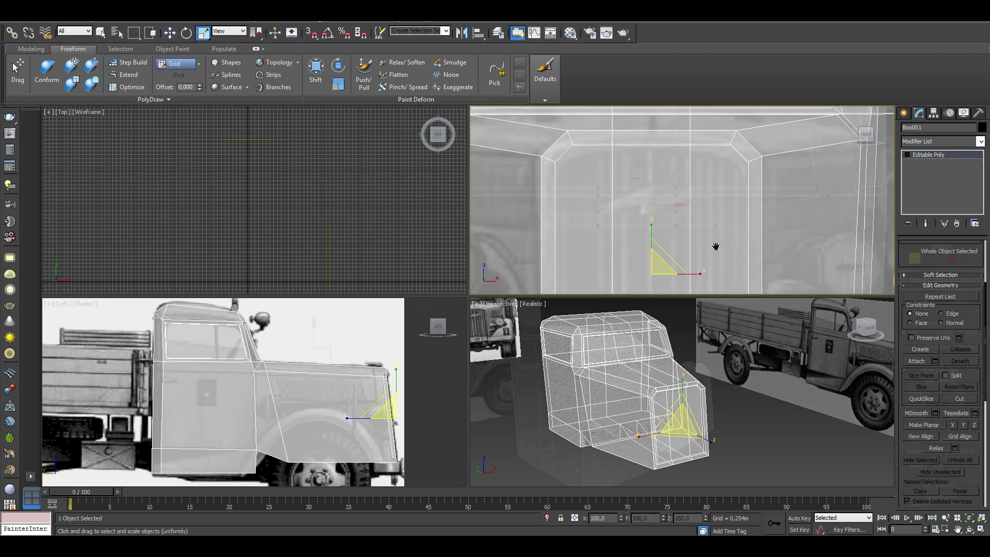
key("w")
left_click_drag(503, 164, 767, 262)
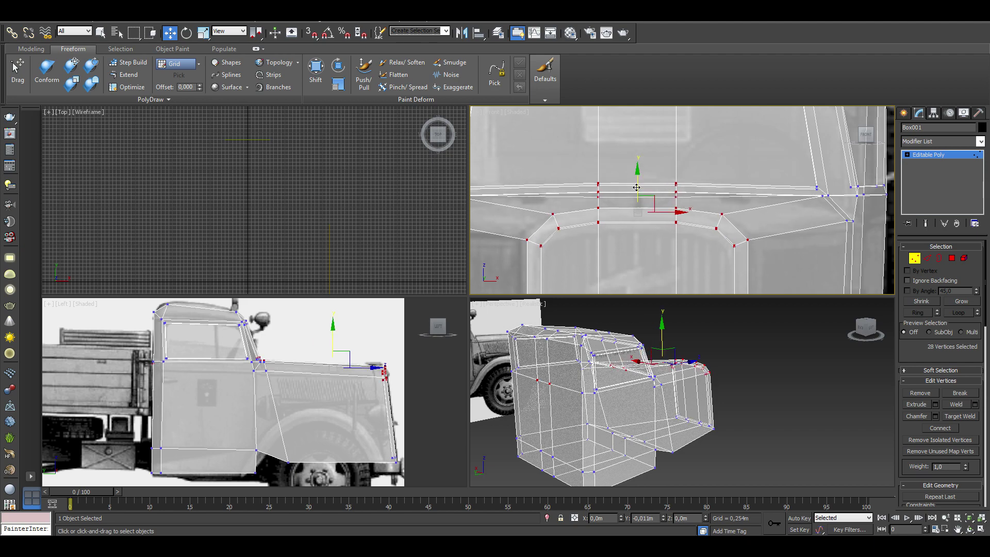
middle_click_drag(607, 207, 645, 201)
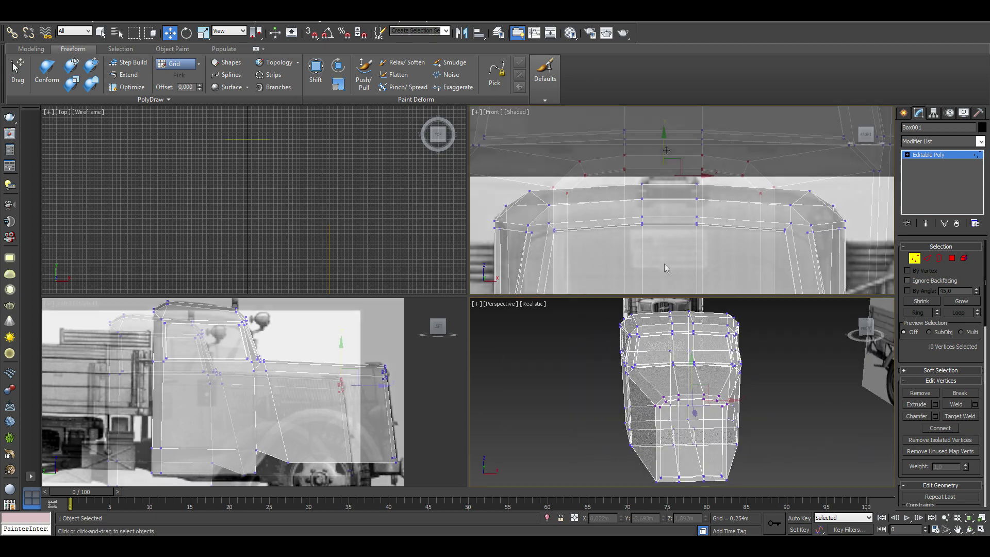
left_click_drag(667, 157, 669, 165)
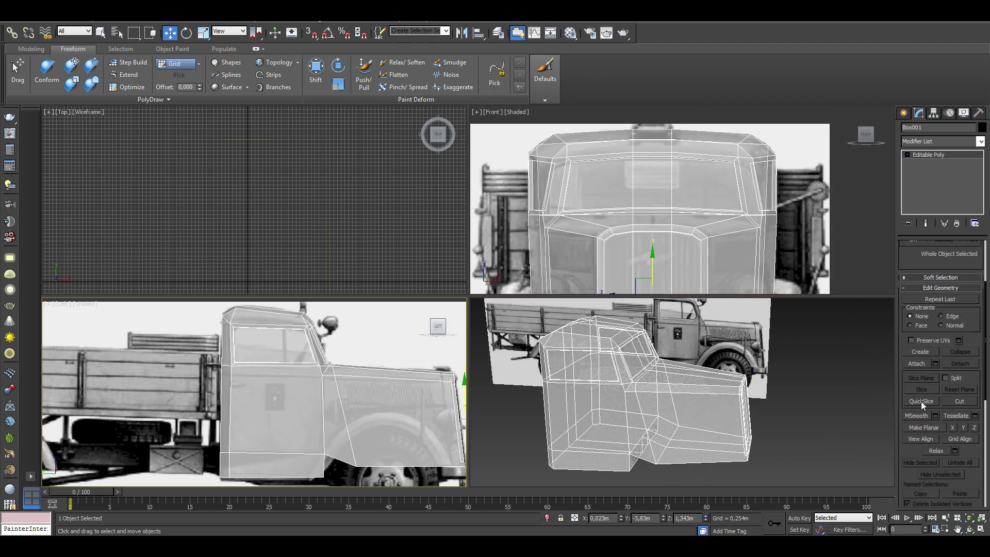
key("w")
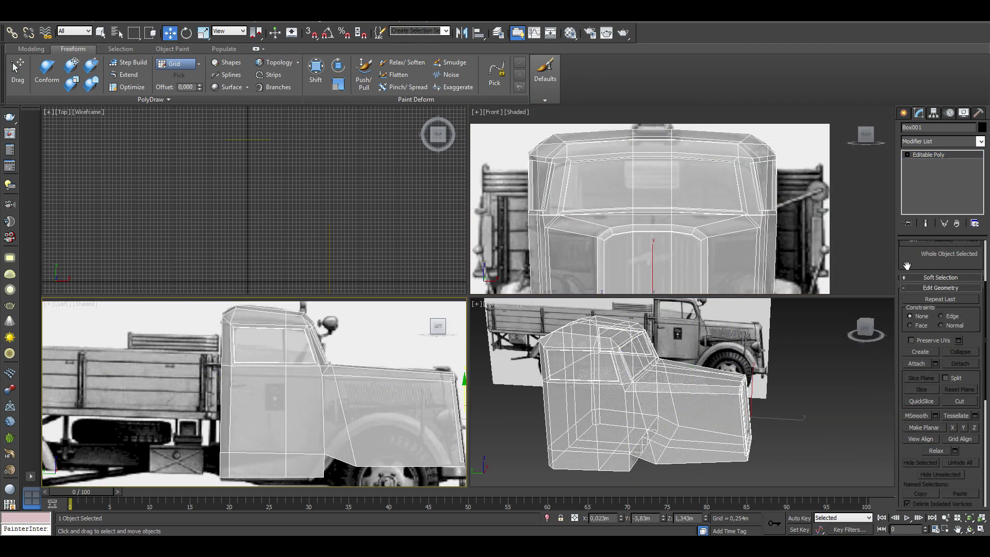
key("1")
scroll(305, 317, "up", 5)
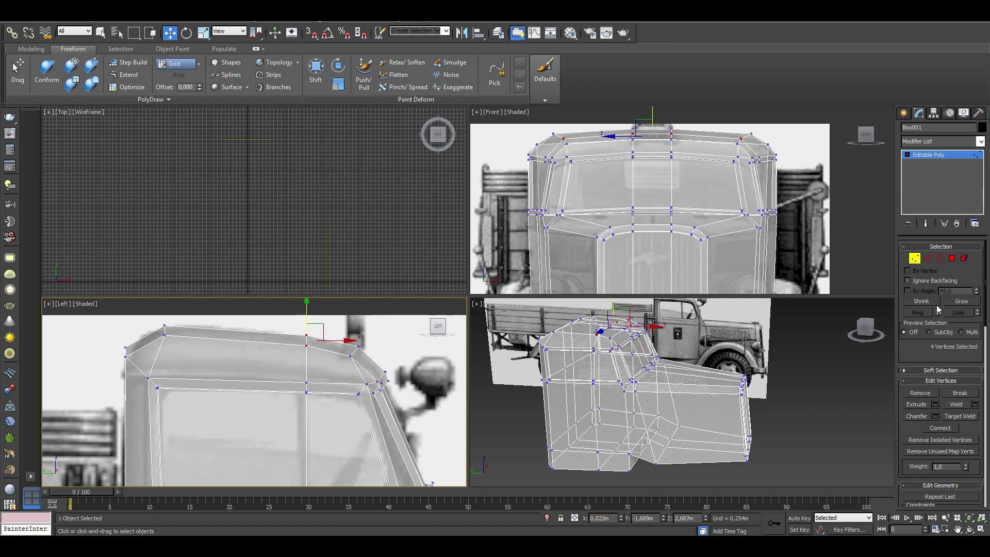
Step: Try Hinge From Edge on the two side polygons beside the cab window
key("1")
mouse_move(609, 392)
middle_mouse_down()
mouse_move(652, 429)
mouse_move(662, 421)
middle_mouse_up()
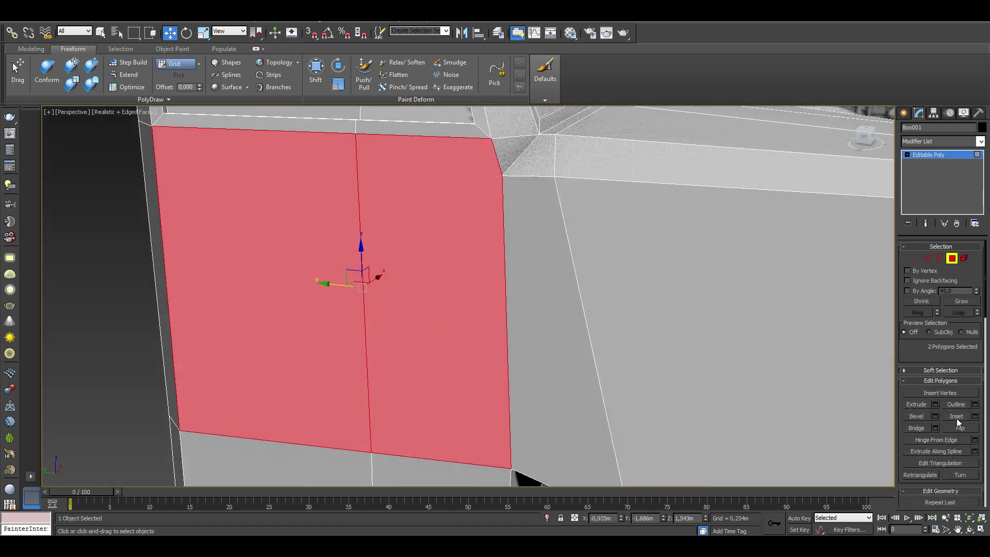
left_click(933, 440)
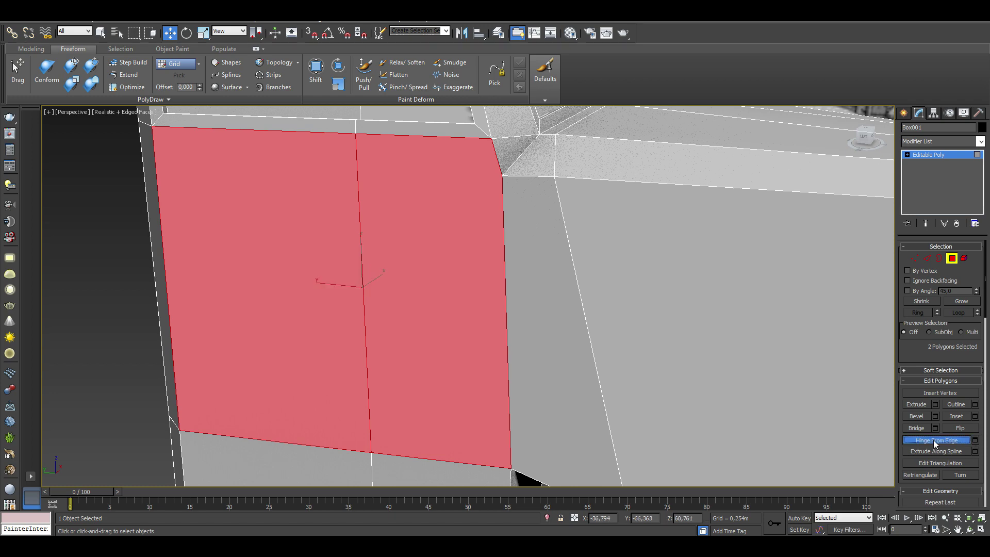
mouse_move(441, 315)
middle_mouse_down()
mouse_move(489, 320)
mouse_move(518, 341)
mouse_move(485, 376)
middle_mouse_up()
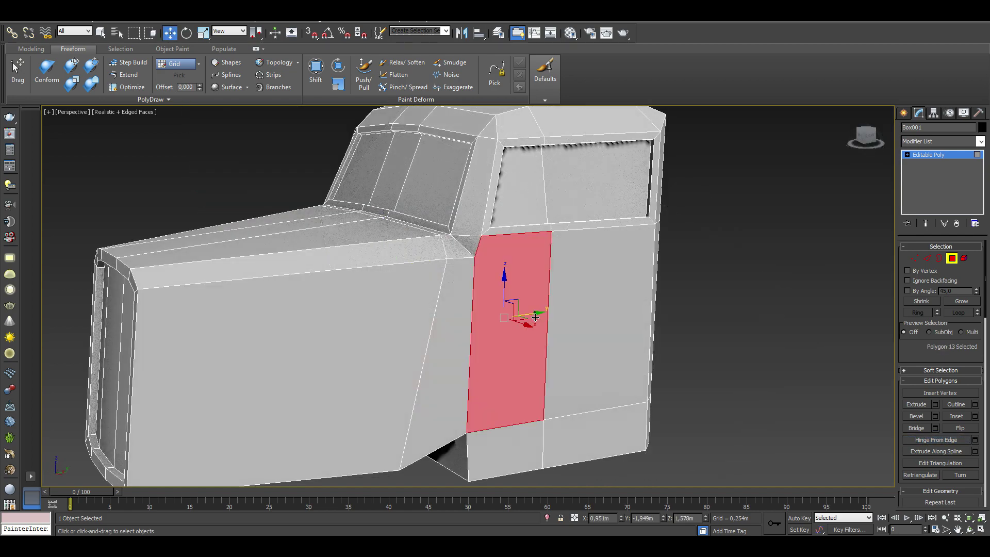
left_click(593, 320, "ctrl")
left_click(936, 440)
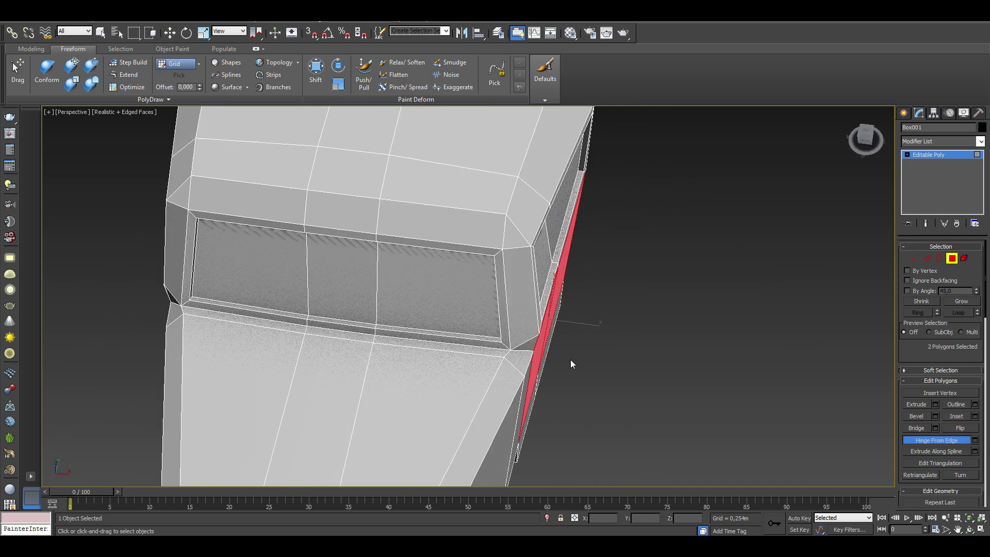
middle_click_drag(570, 360, 498, 351, "alt")
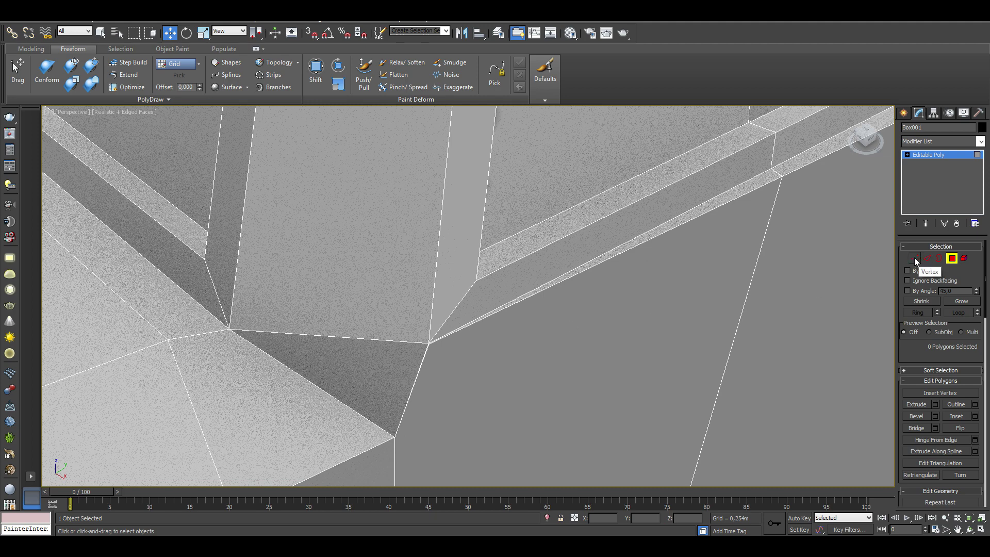
Step: Weld the two loose corner vertices beside the side window into one
left_click(915, 259)
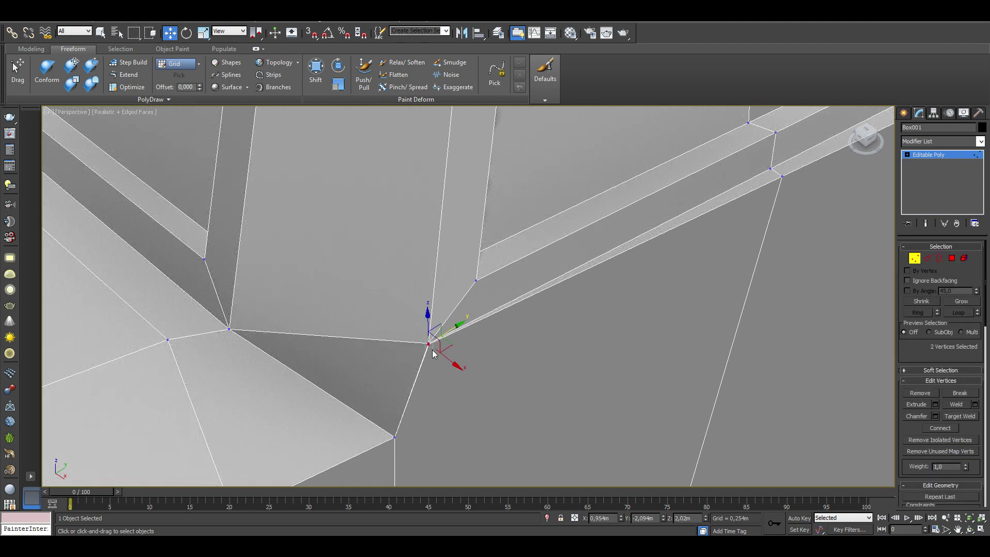
left_click(960, 404)
mouse_move(736, 381)
middle_mouse_down("alt")
mouse_move(384, 336)
mouse_move(512, 287)
middle_mouse_up("alt")
scroll(512, 287, "down", 2)
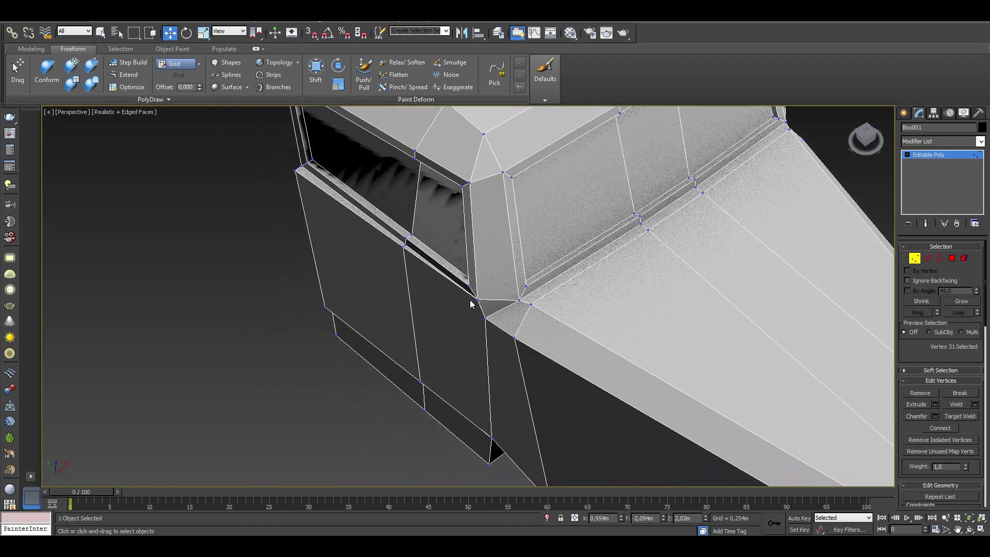
scroll(471, 302, "up", 6)
scroll(488, 308, "up", 2)
scroll(654, 316, "down", 5)
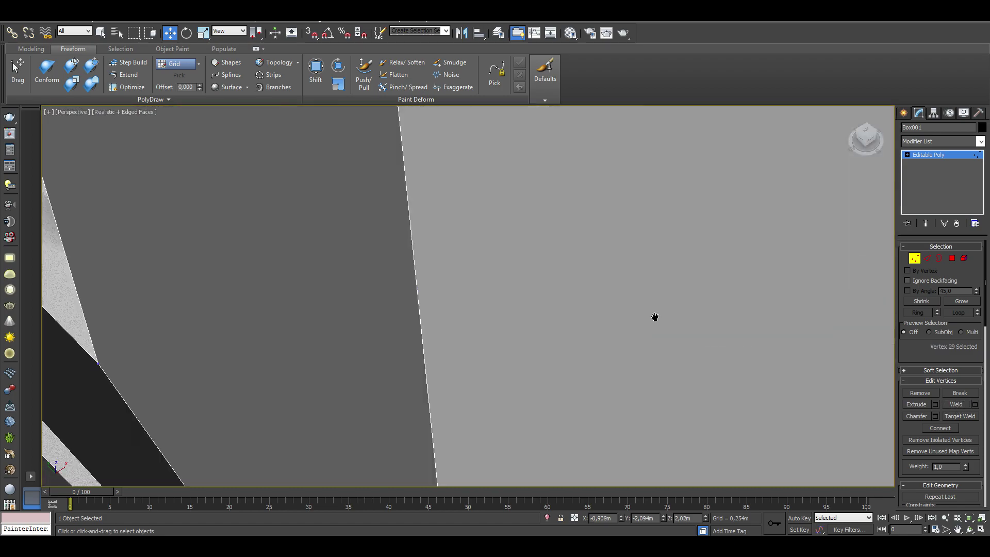
scroll(655, 316, "down", 5)
scroll(557, 307, "up", 5)
Step: Begin selecting the window frames' inner corner edges in Edge mode
key("2")
left_click(809, 332, "ctrl")
mouse_move(809, 331)
middle_mouse_down("alt")
mouse_move(590, 199)
mouse_move(460, 177)
middle_mouse_up("alt")
scroll(460, 194, "down", 2)
scroll(438, 228, "down", 2)
Step: Select the remaining inner corner edges of the cab's window frames
scroll(438, 227, "down", 5)
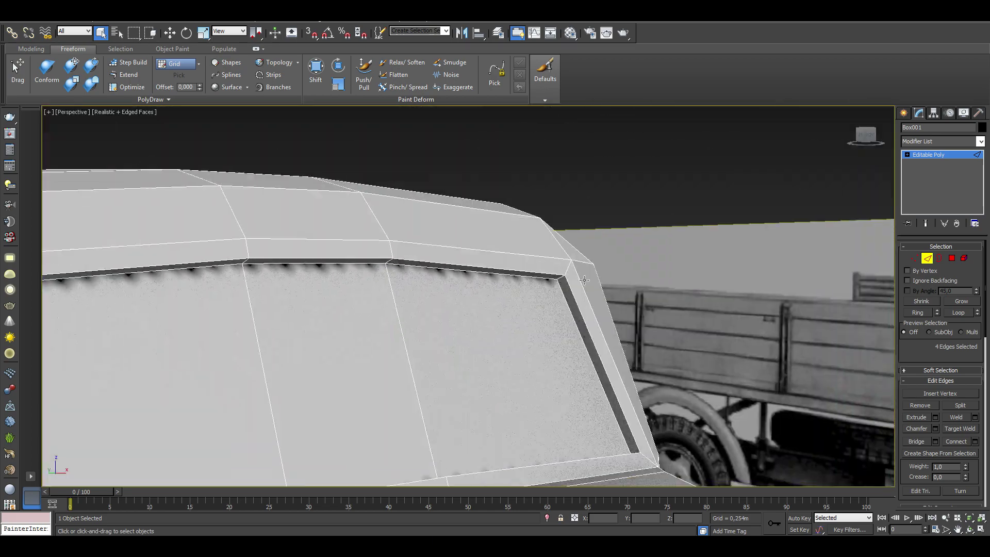
scroll(493, 301, "up", 3)
middle_click_drag(493, 301, 652, 297, "alt")
left_click(653, 297, "ctrl")
scroll(524, 170, "up", 3)
left_click(524, 170, "ctrl")
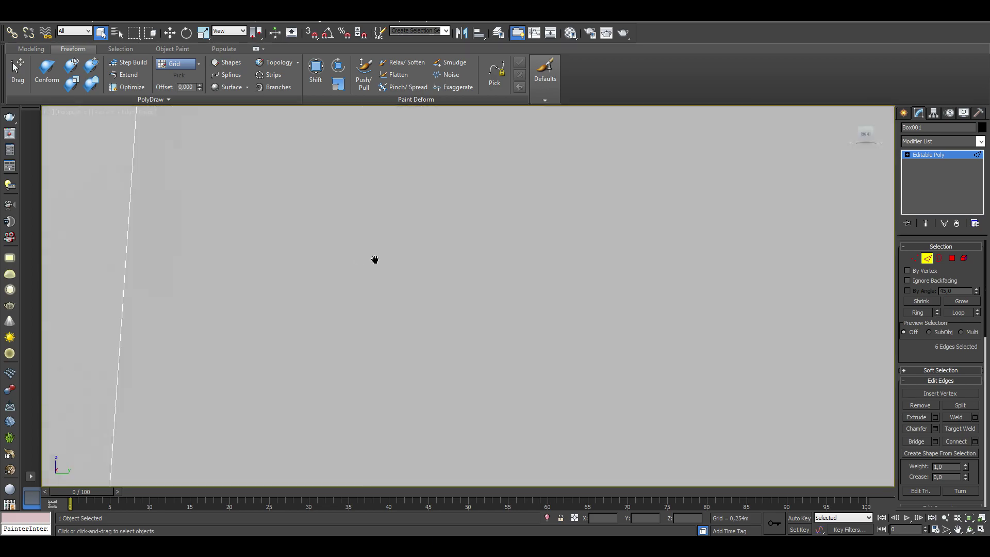
scroll(376, 259, "down", 3)
middle_click_drag(376, 259, 316, 387, "alt")
scroll(440, 357, "up", 5)
left_click(439, 357, "ctrl")
scroll(440, 357, "down", 5)
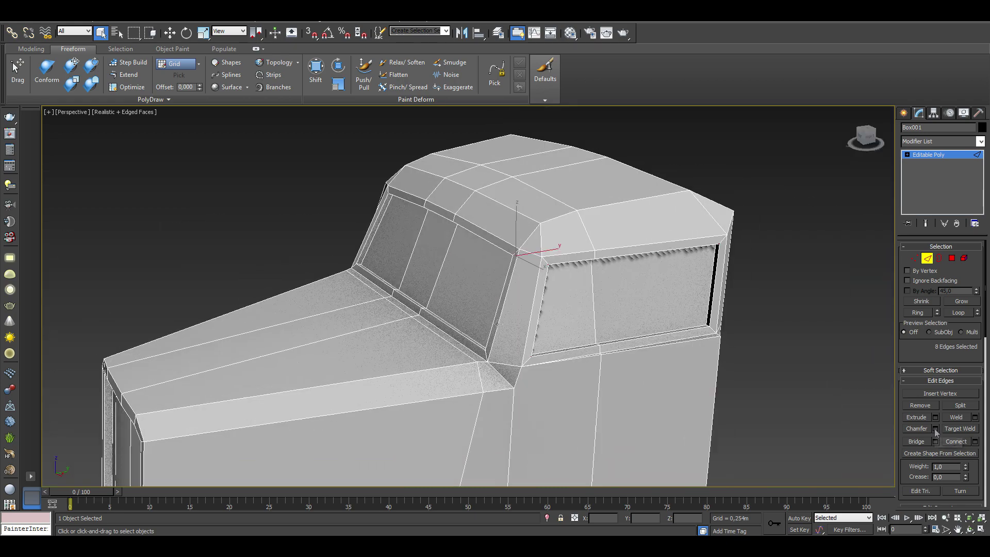
Step: Chamfer the selected window-corner edges with a small, reduced amount
left_click(935, 428)
middle_click_drag(607, 334, 471, 351, "alt")
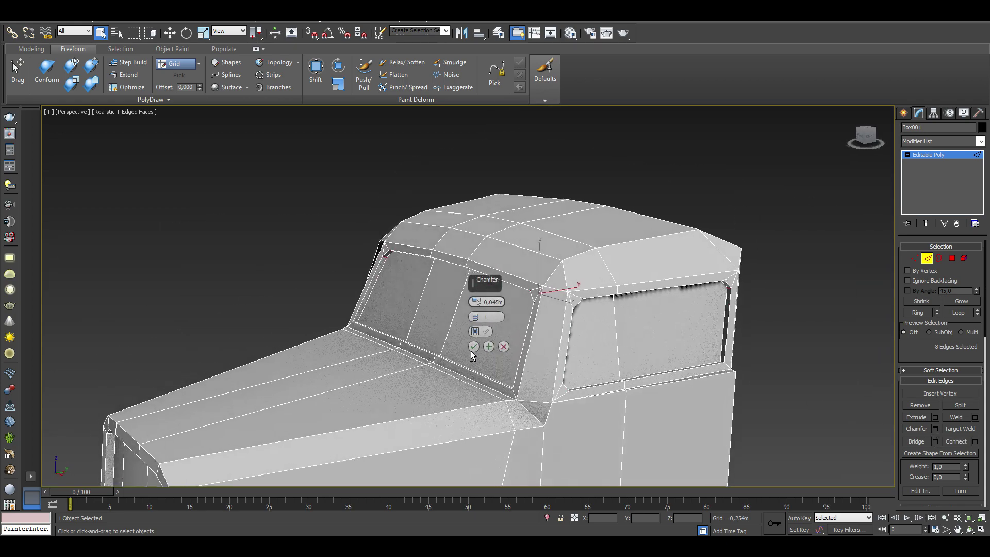
left_click_drag(479, 306, 477, 292)
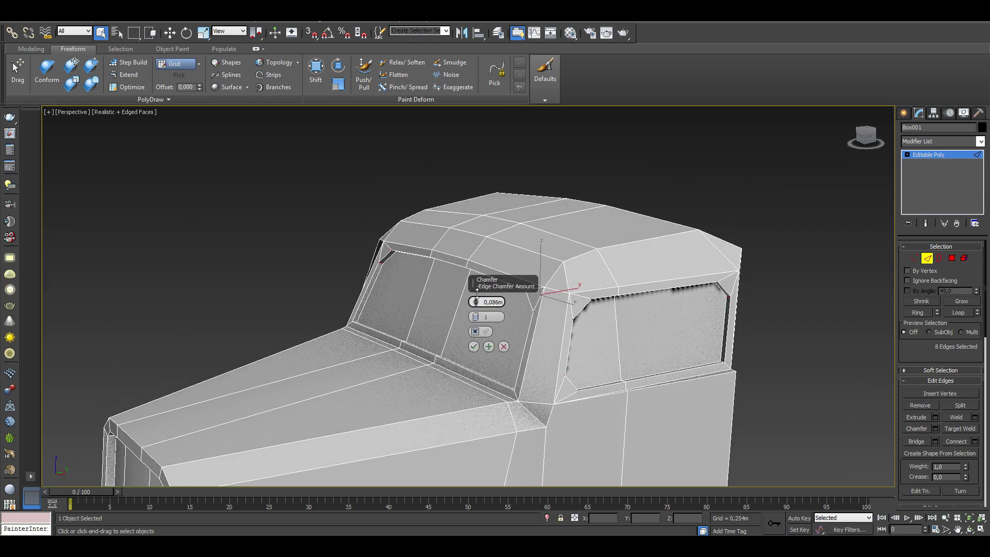
left_click(473, 347)
Step: Select a chamfer vertex in Vertex mode with the Move tool active
key("1")
scroll(531, 274, "up", 5)
key("w")
left_click(531, 274)
Step: Drag the stray chamfer vertex into line and weld the duplicate window-corner vertices
key("alt+x")
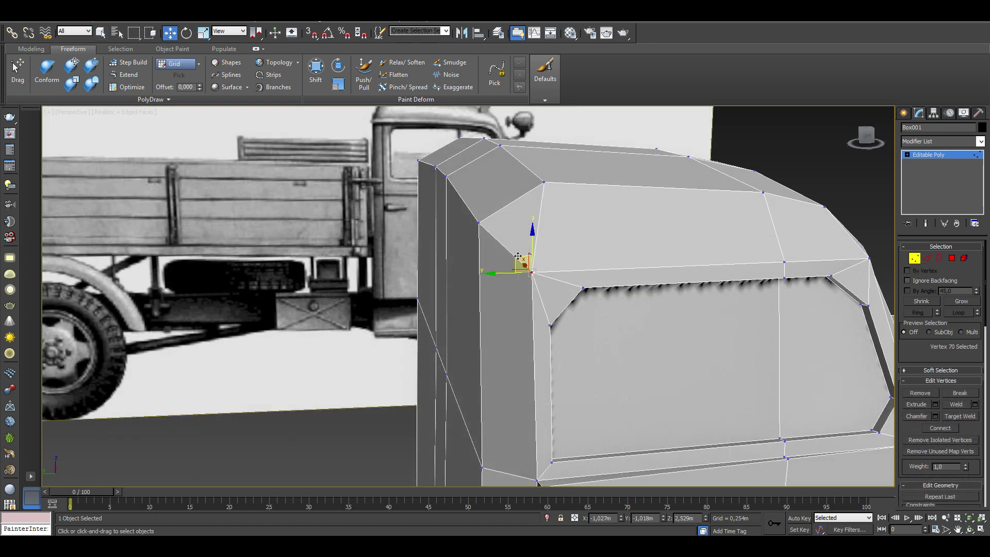
mouse_move(531, 274)
left_mouse_down()
mouse_move(679, 284)
mouse_move(531, 309)
left_mouse_up()
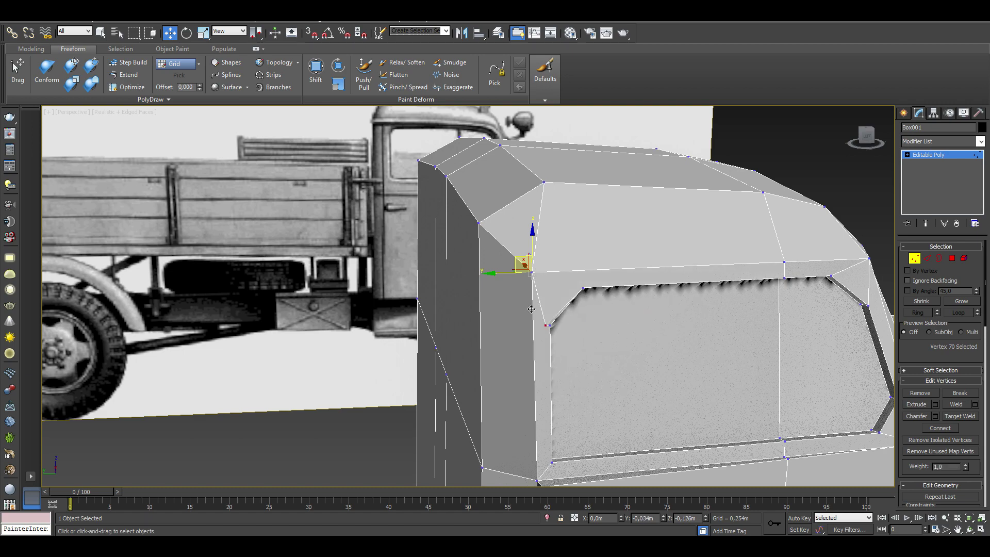
left_click(548, 322, "ctrl")
mouse_move(548, 322)
middle_mouse_down("alt")
mouse_move(540, 381)
mouse_move(412, 252)
mouse_move(527, 320)
middle_mouse_up("alt")
scroll(534, 376, "down", 3)
scroll(612, 239, "down", 3)
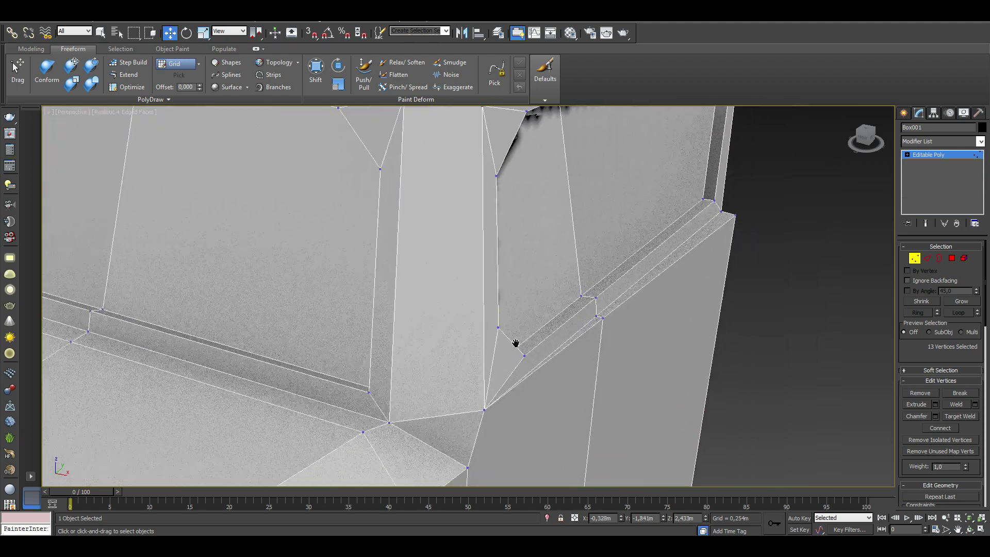
scroll(524, 234, "down", 2)
scroll(593, 223, "down", 3)
scroll(339, 277, "down", 4)
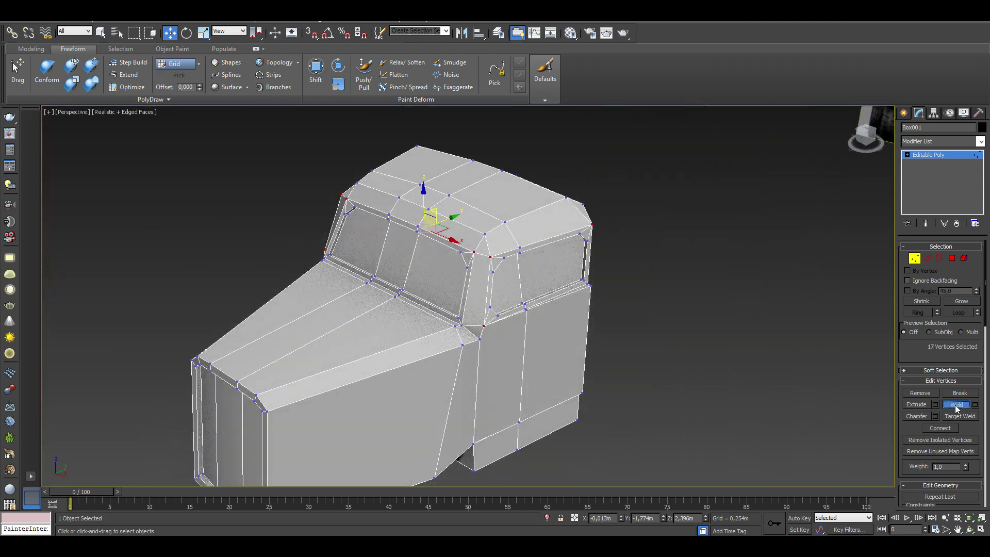
left_click(956, 405)
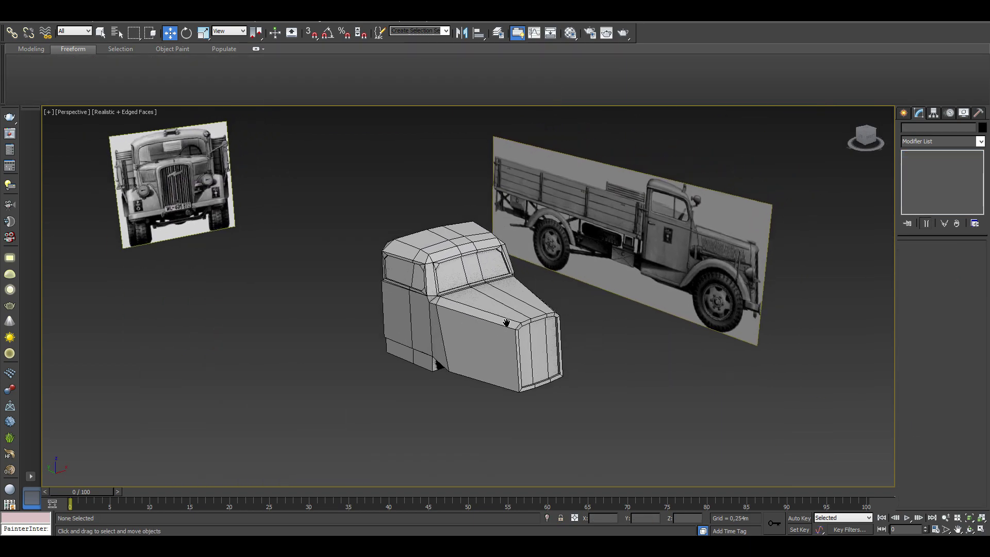
middle_click_drag(548, 314, 524, 334)
Step: Hide the Box001 cab model so only the truck reference images show
left_click(523, 334)
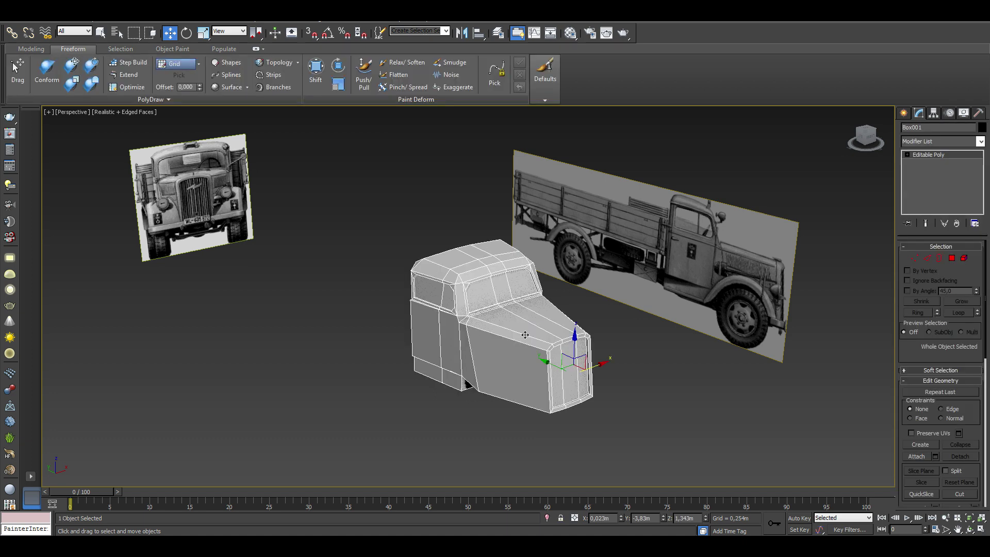
right_click(524, 334)
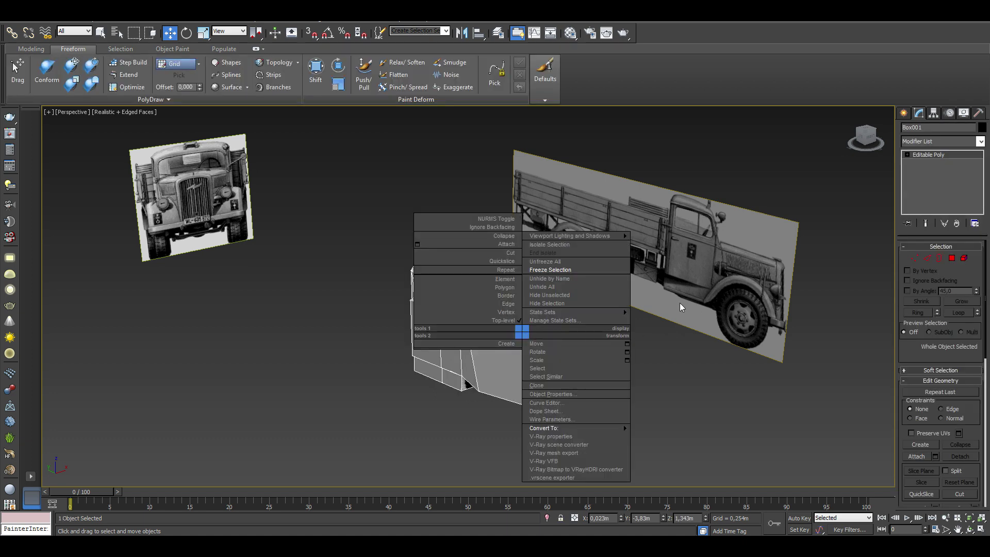
left_click(561, 304)
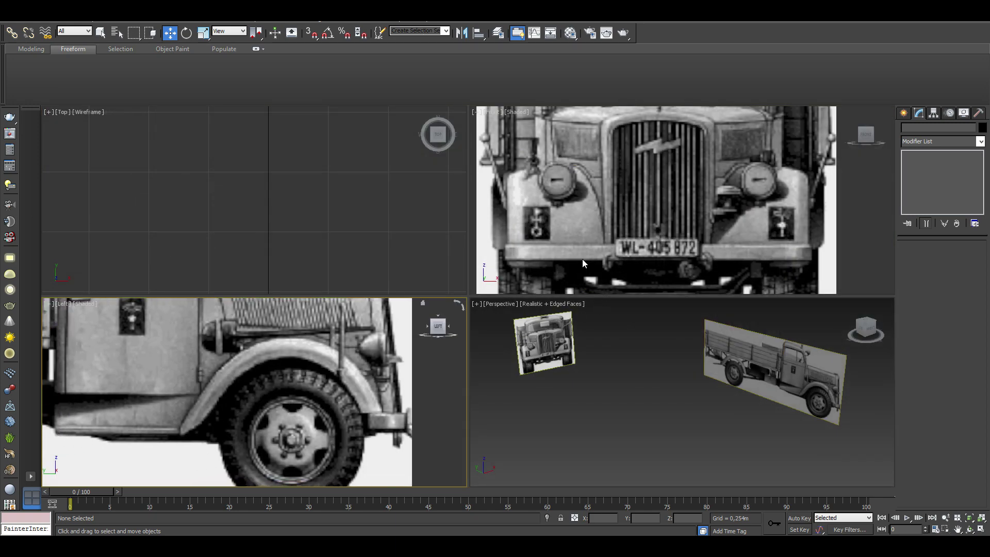
middle_click_drag(583, 263, 641, 250)
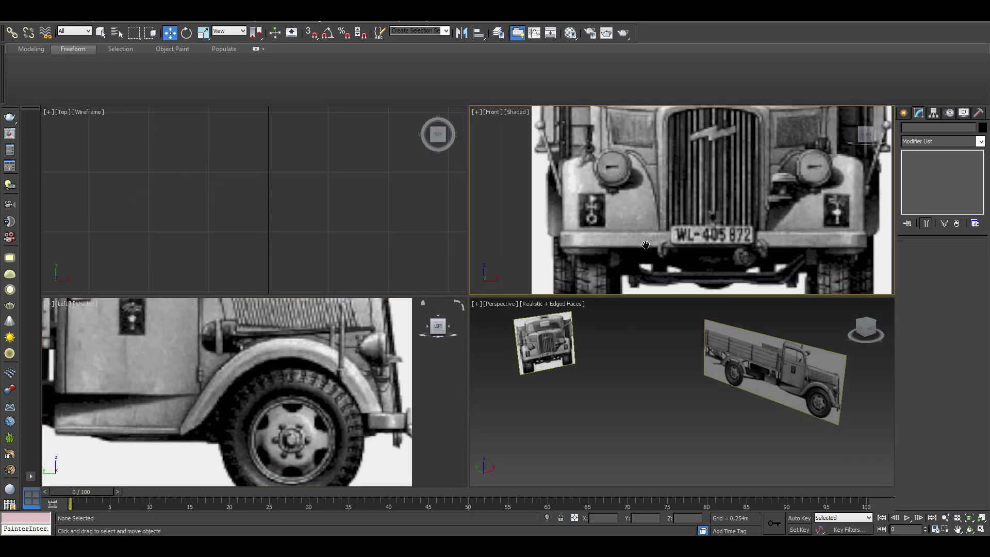
Step: Set up a Line spline rendering in viewports as a 0.165 m three-sided tube
left_click(904, 113)
left_click(919, 129)
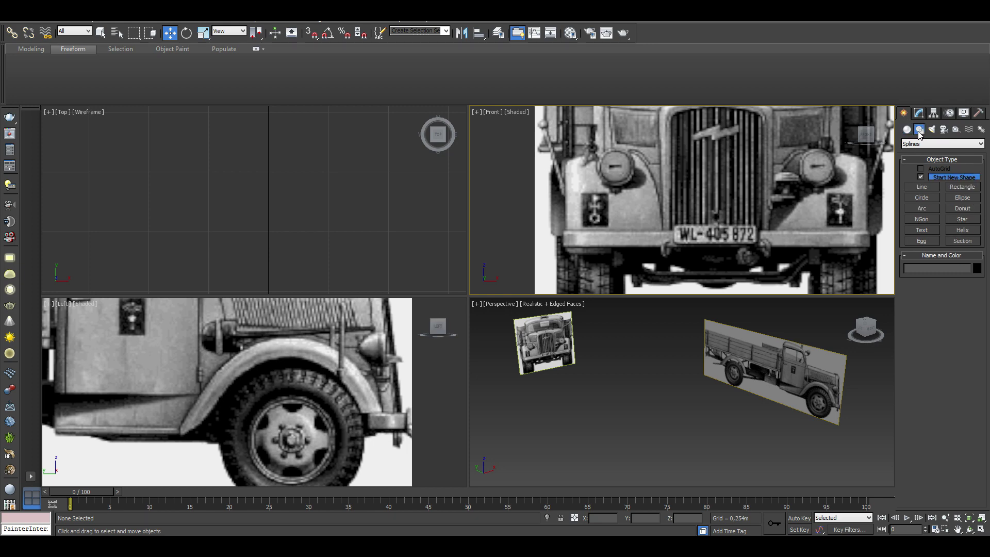
left_click(917, 190)
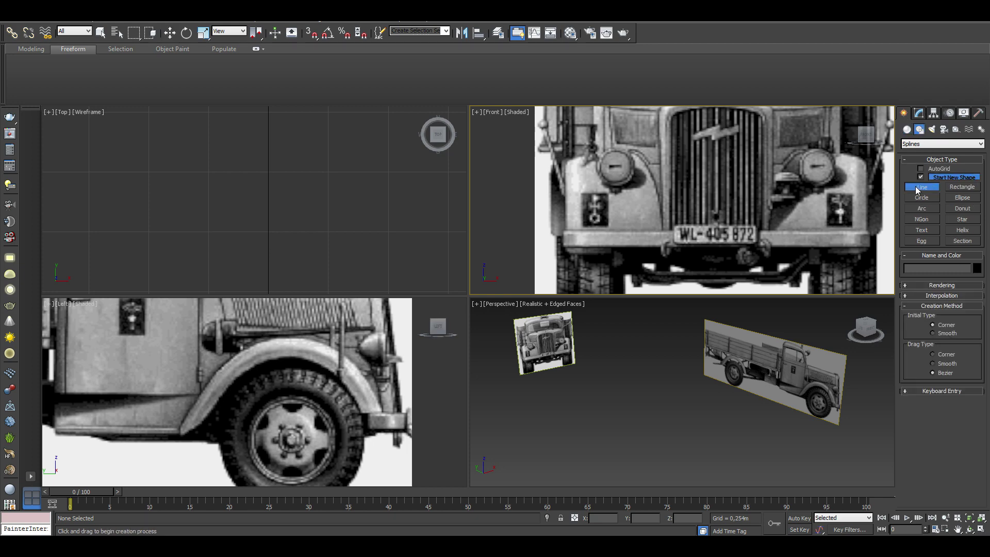
left_click(930, 286)
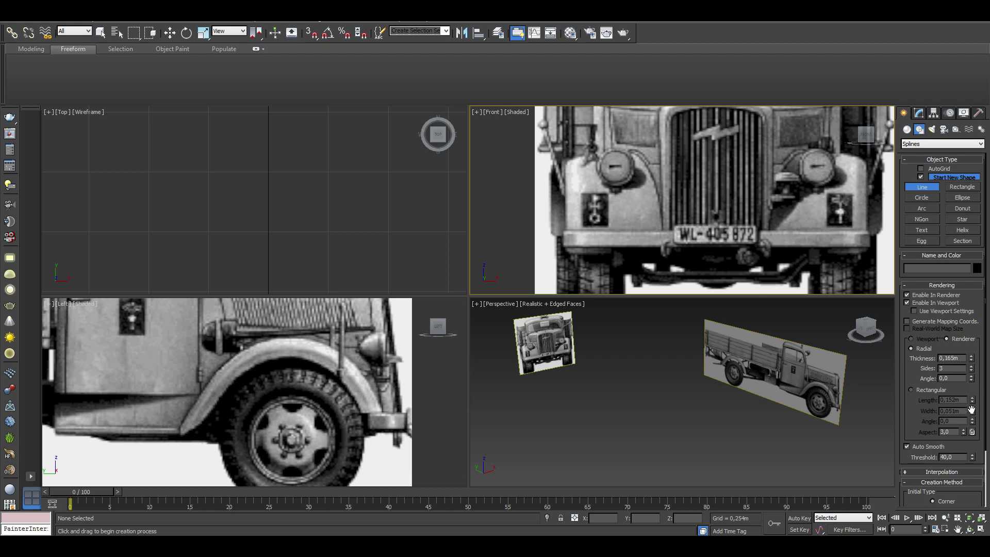
left_click(918, 472)
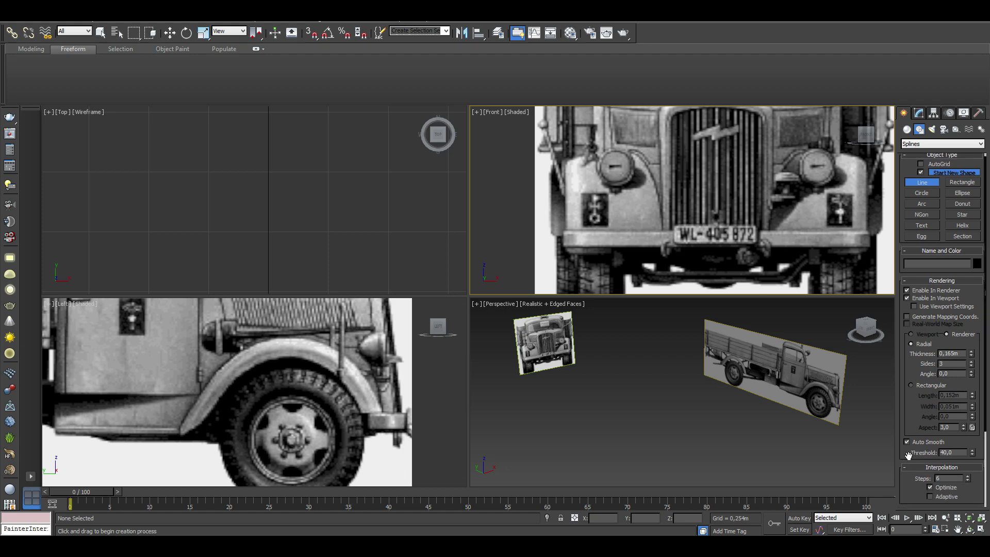
scroll(958, 448, "down", 2)
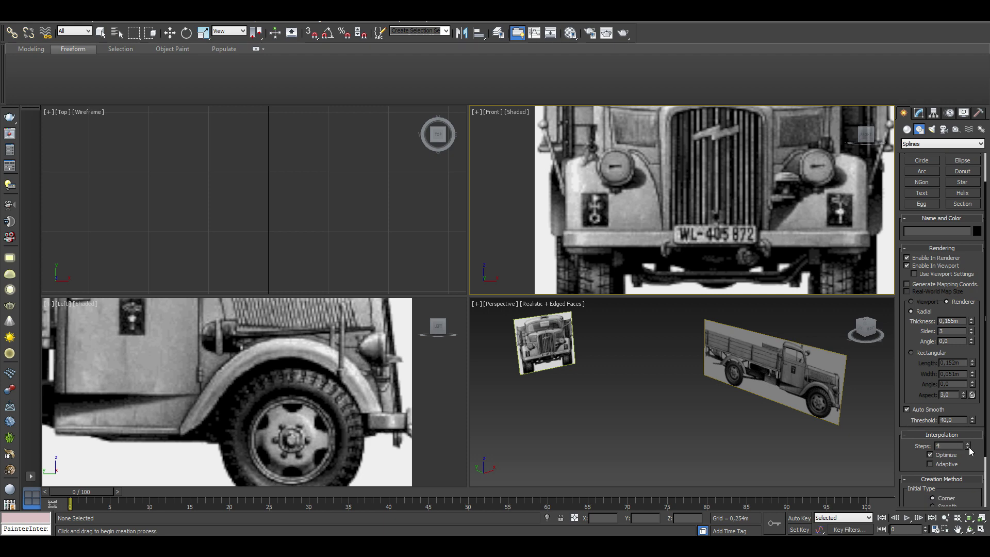
Step: Draw the fender line over the front wheel arch down to the running board
scroll(392, 412, "up", 2)
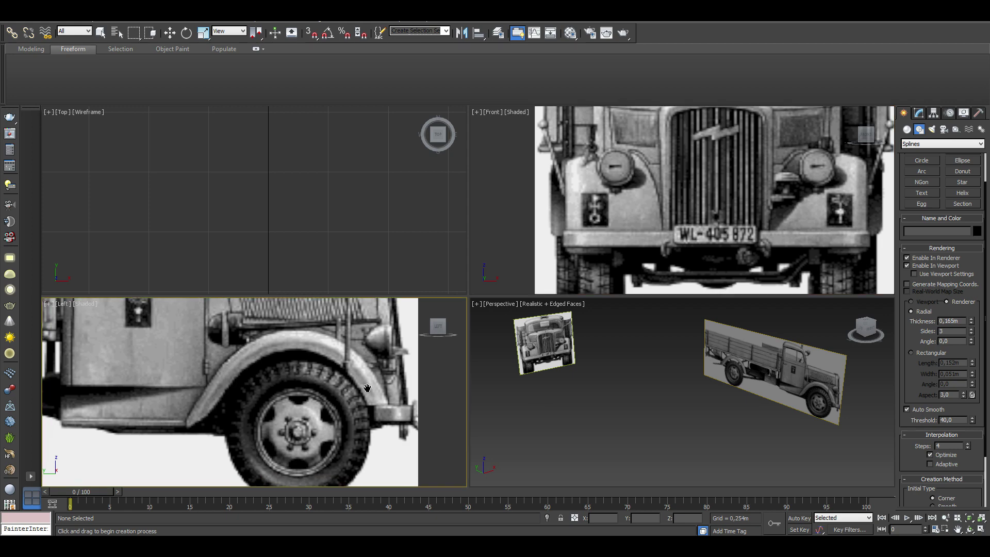
middle_click_drag(392, 412, 399, 418)
scroll(403, 415, "up", 3)
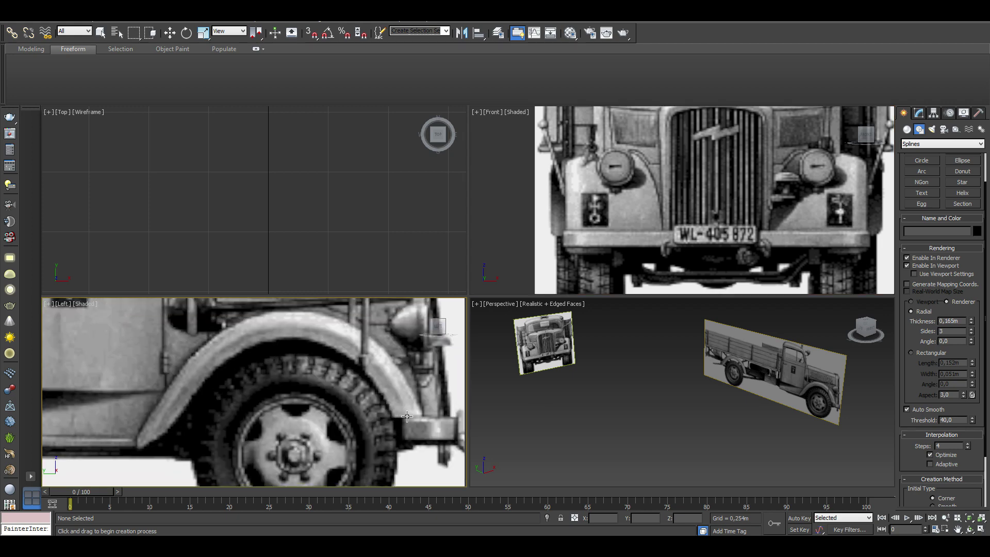
left_click(406, 417)
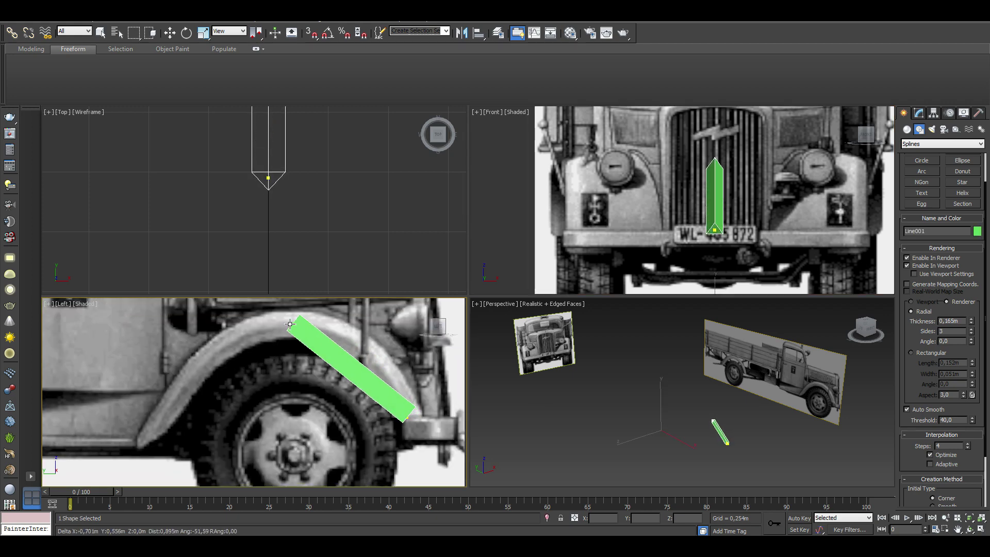
left_click_drag(293, 312, 230, 322)
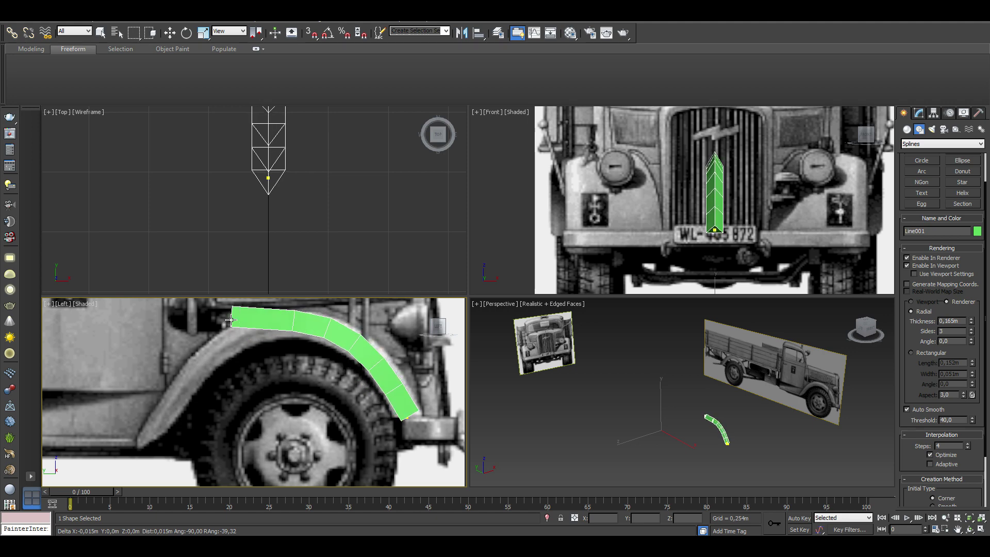
left_click(139, 443)
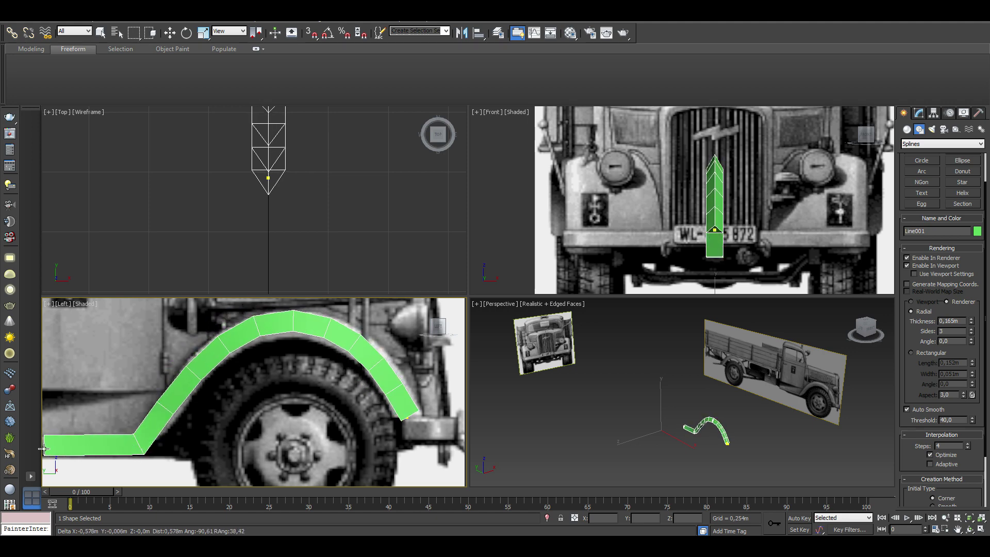
left_click(44, 448)
right_click(82, 372)
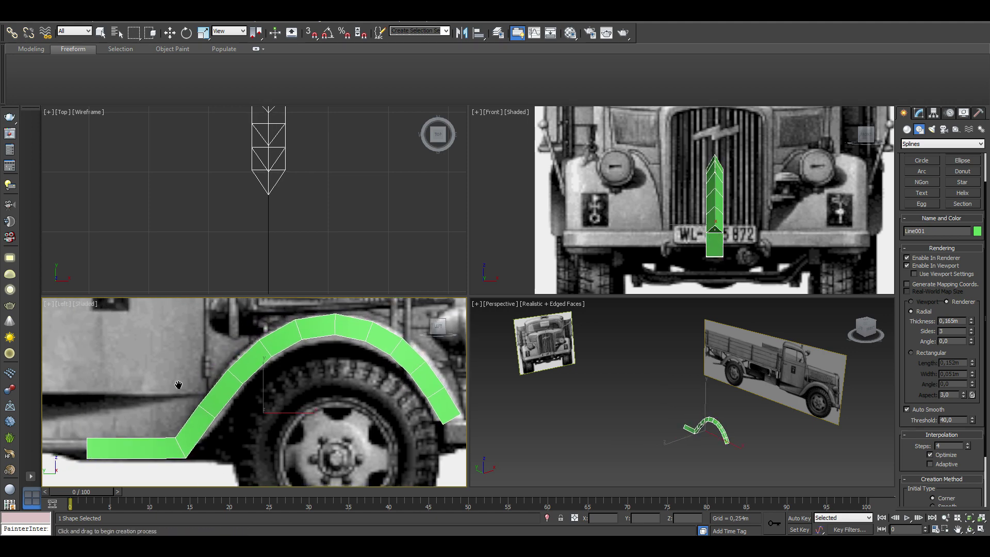
scroll(686, 375, "up", 3)
Step: Convert the fender line to Editable Poly and select its flat-end vertices
right_click(685, 371)
mouse_move(704, 463)
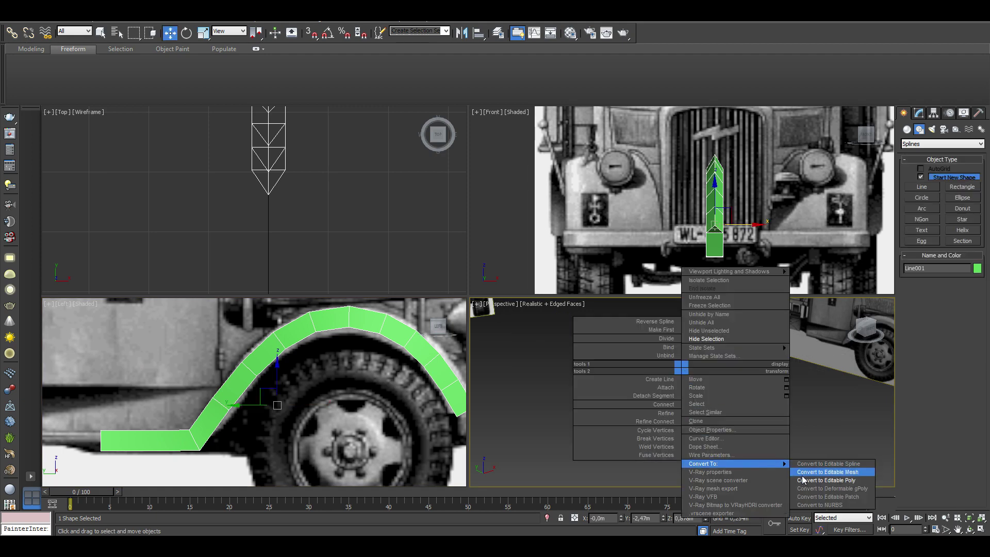
left_click(805, 481)
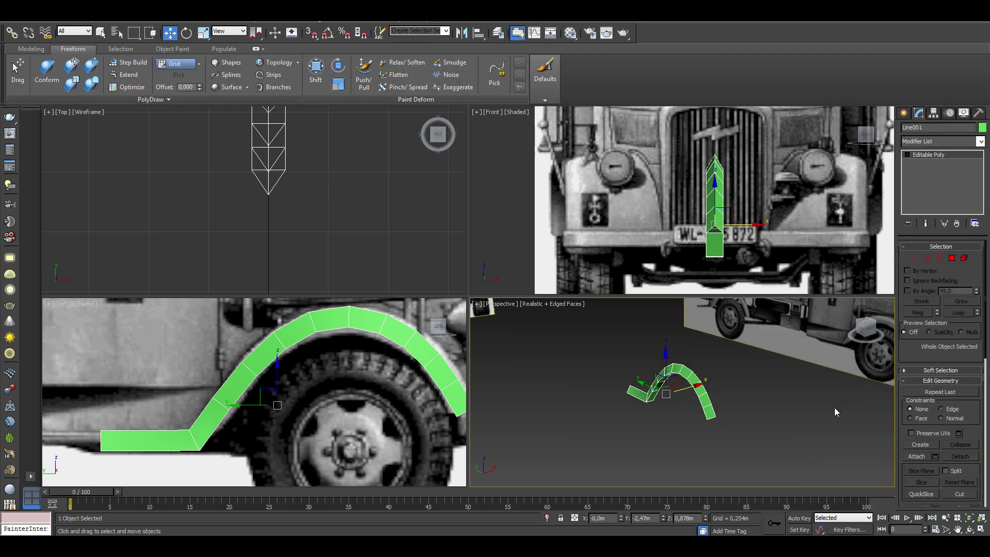
left_click(914, 260)
scroll(274, 428, "up", 3)
left_click_drag(145, 418, 343, 400)
key("alt+x")
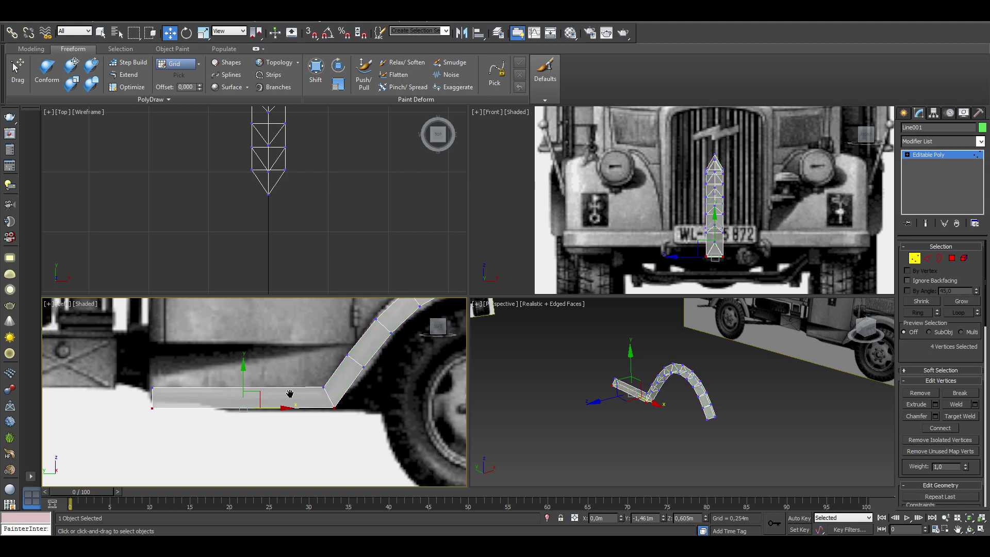
mouse_move(290, 394)
middle_mouse_down()
mouse_move(205, 365)
mouse_move(119, 409)
middle_mouse_up()
Step: Fit the arch vertices to the wheel arch and Shift-drag the end to extend the strip
left_click(205, 396)
left_click(335, 335)
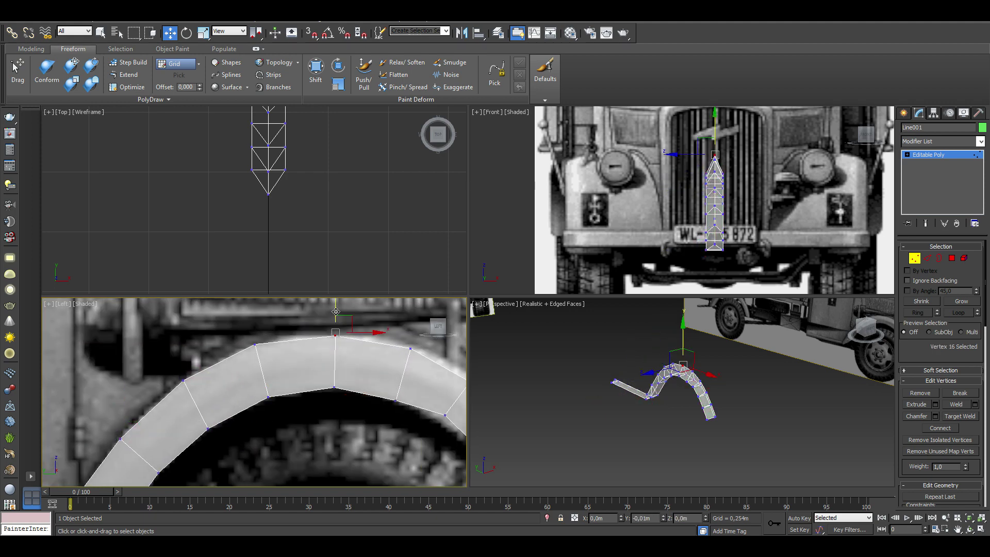
middle_click_drag(335, 312, 180, 282)
left_click(320, 348)
left_click(361, 397)
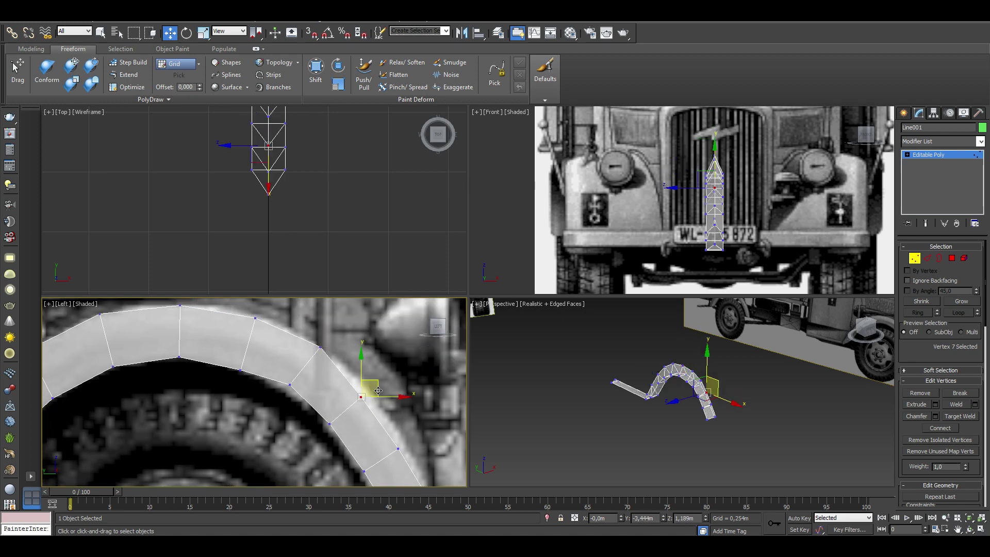
middle_click_drag(378, 390, 356, 330)
middle_click_drag(361, 382, 347, 424)
left_click(333, 437)
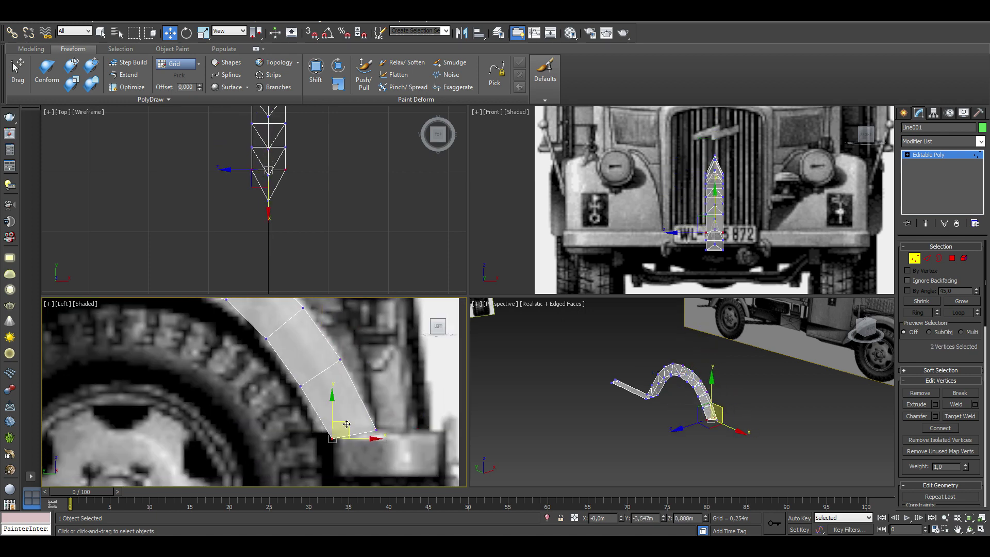
left_click_drag(346, 424, 335, 402, "shift")
middle_click_drag(335, 402, 321, 406)
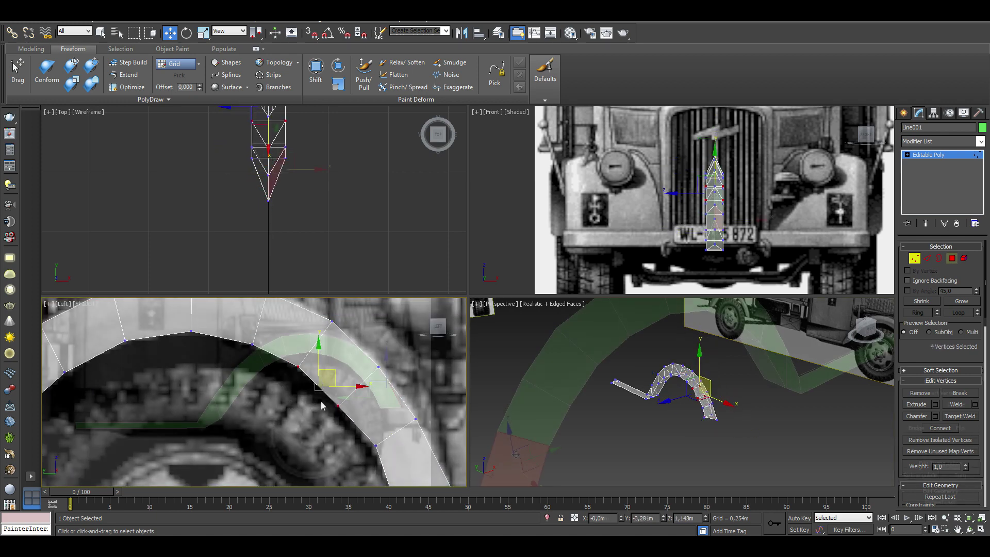
Step: Select and then clear all fender polygons in Polygon mode
scroll(321, 406, "down", 5)
scroll(534, 423, "up", 4)
key("4")
key("ctrl+a")
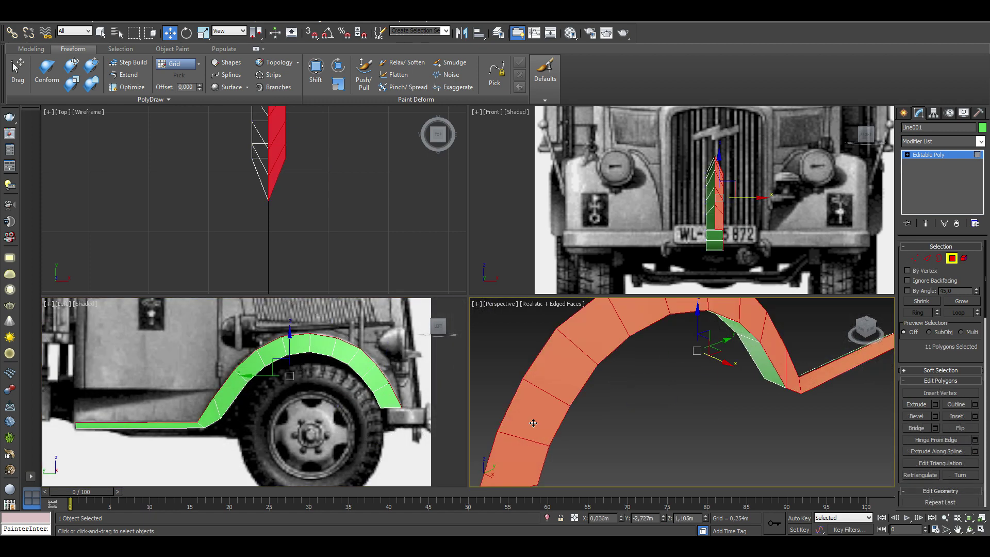
key("ctrl+d")
scroll(630, 448, "down", 5)
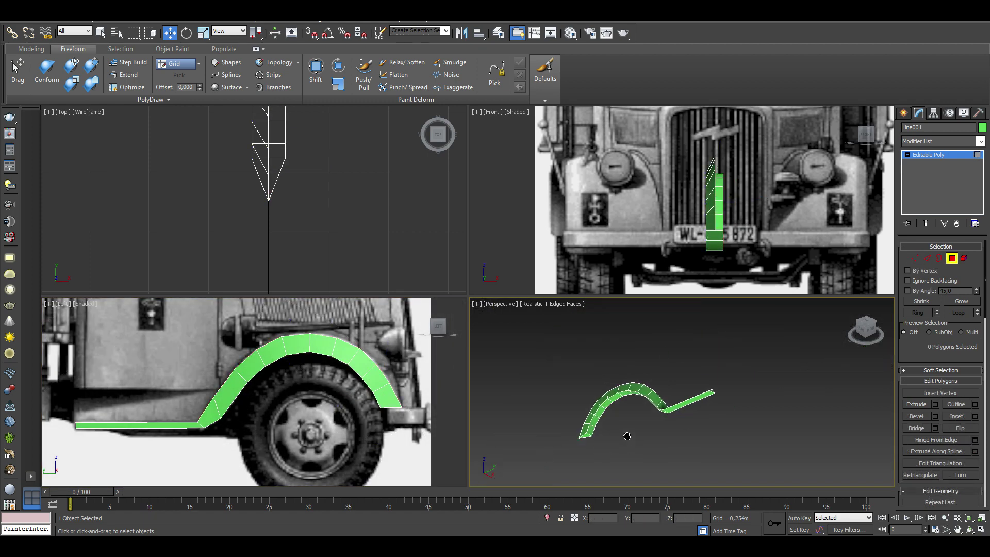
Step: Add a middle edge loop along the fender strip with Ring and Connect, then slide it sideways
left_click(615, 432)
mouse_move(614, 432)
middle_mouse_down("alt")
mouse_move(617, 374)
mouse_move(519, 340)
mouse_move(542, 446)
middle_mouse_up("alt")
key("2")
middle_click_drag(633, 444, 710, 466, "alt")
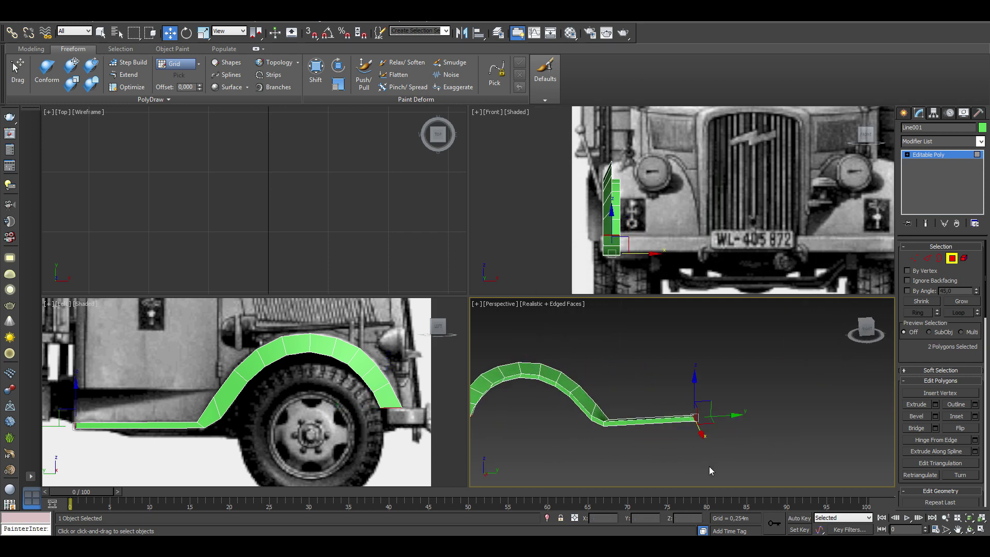
middle_click_drag(654, 441, 660, 434, "alt")
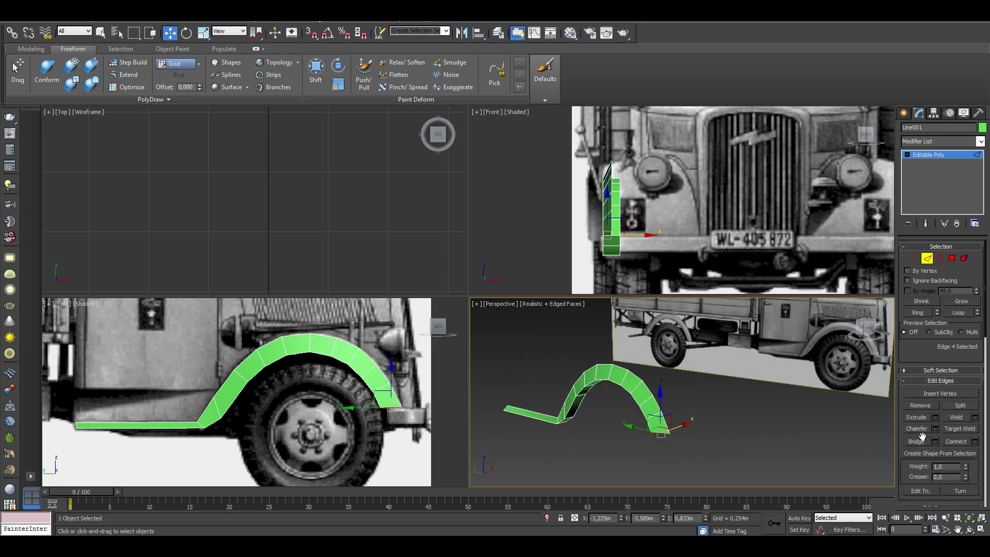
left_click(920, 316)
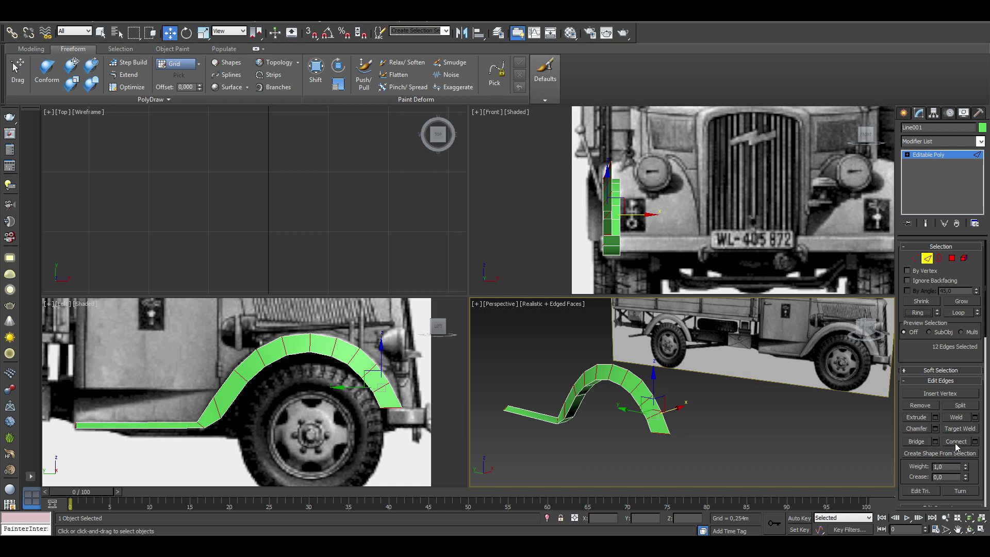
left_click(955, 444)
scroll(641, 205, "up", 5)
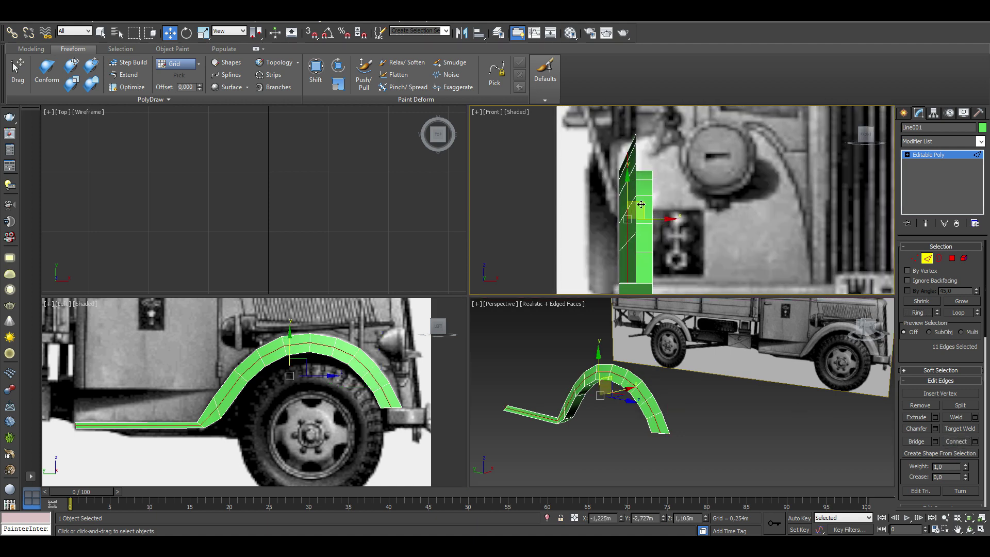
left_click_drag(641, 205, 638, 201)
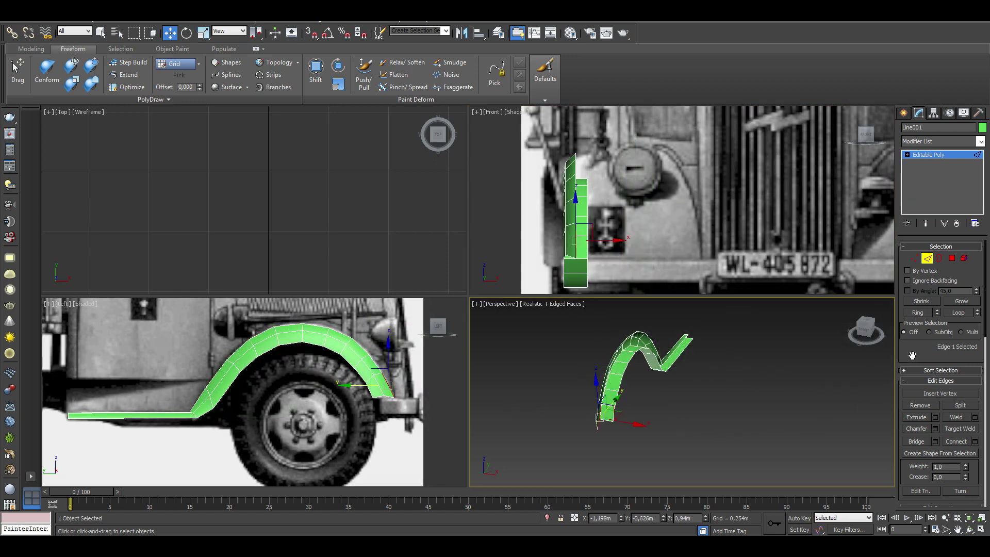
Step: Push the fender's eleven-edge loop outward to widen it, then mirror a copy
left_click_drag(912, 356, 943, 331)
left_click(958, 311)
middle_click_drag(607, 206, 611, 209)
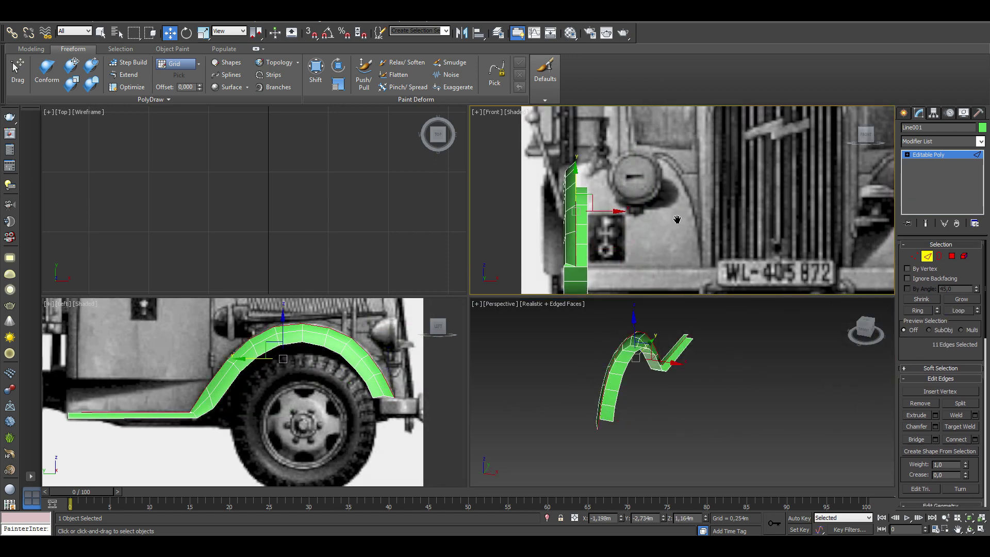
left_click_drag(698, 208, 748, 210)
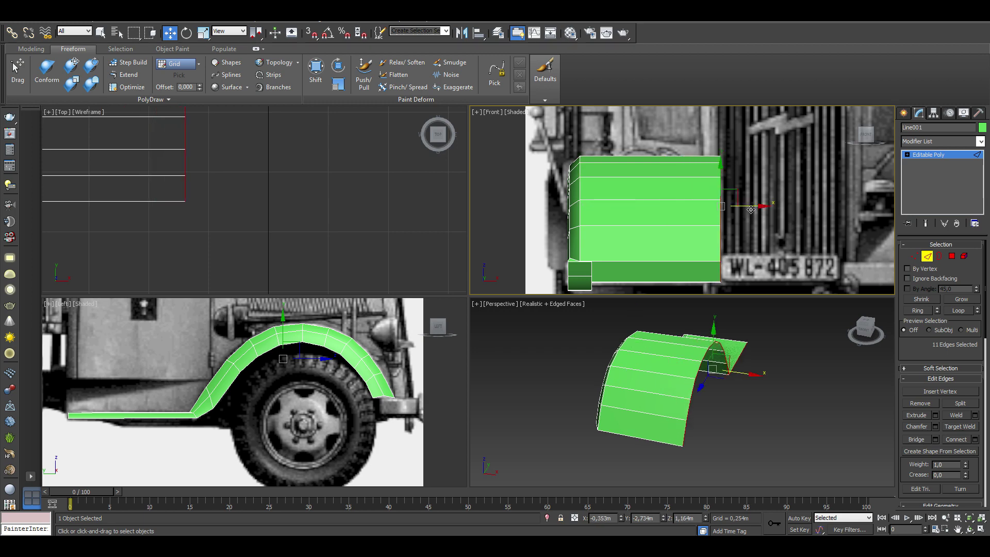
middle_click_drag(667, 384, 659, 307, "alt")
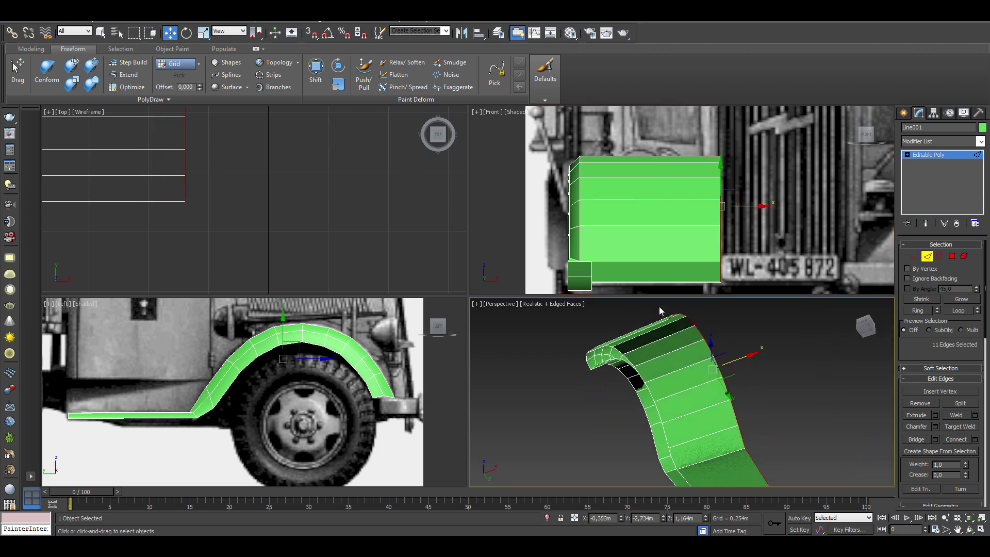
left_click(645, 380)
key("ctrl+z")
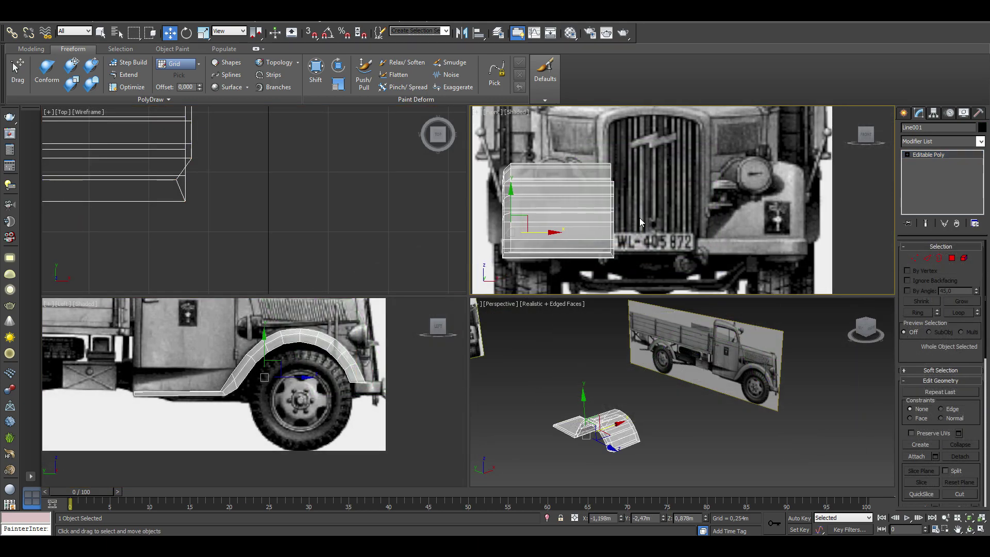
left_click(462, 32)
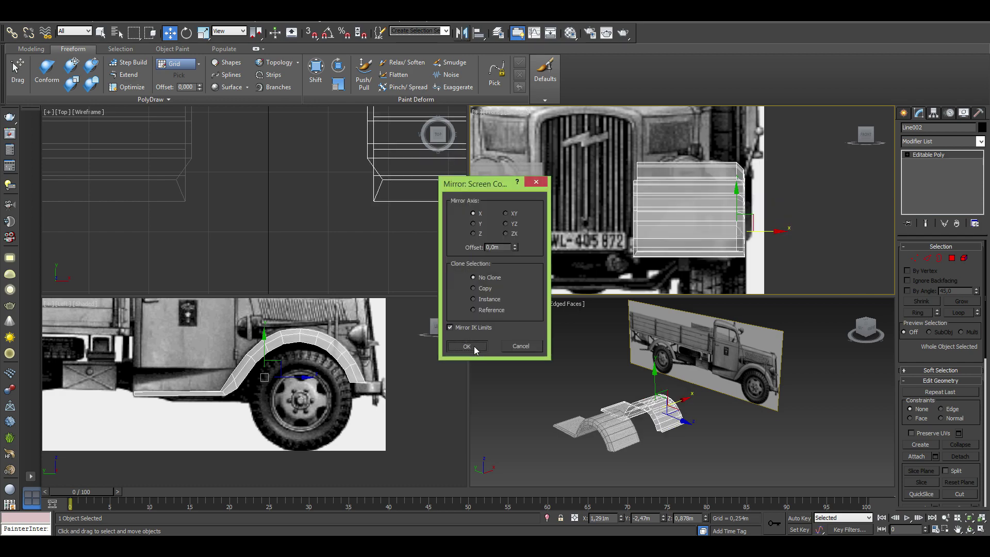
left_click(473, 349)
Step: Adjust the rear fender's arch vertices so the fender follows the rear wheel
left_click_drag(722, 238, 741, 241)
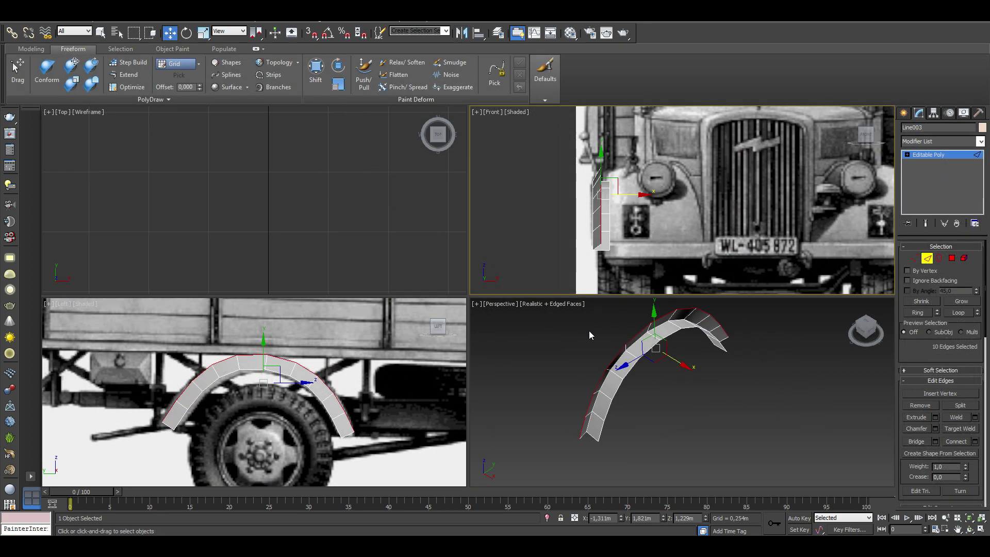
left_click(579, 453)
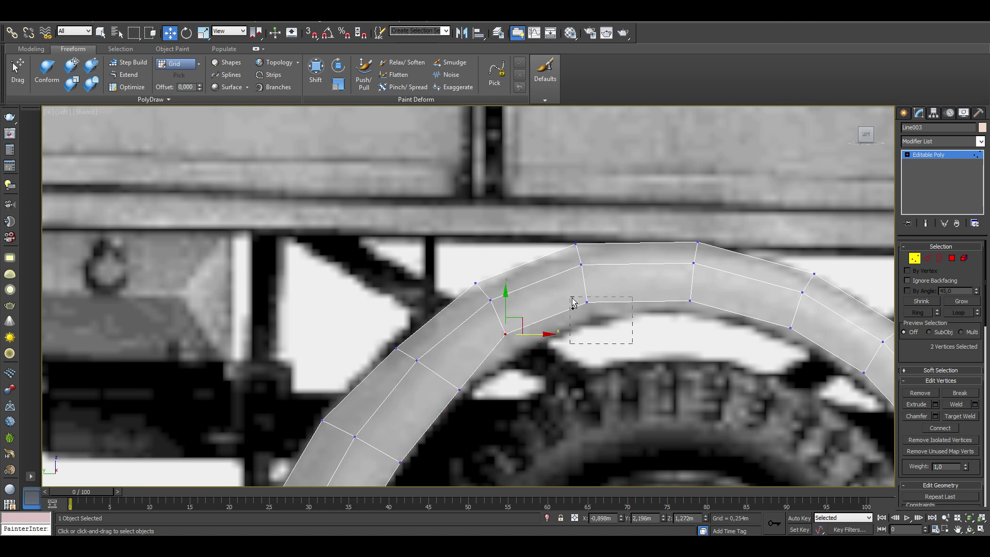
left_click_drag(572, 302, 572, 302, "ctrl")
middle_click_drag(572, 302, 516, 312)
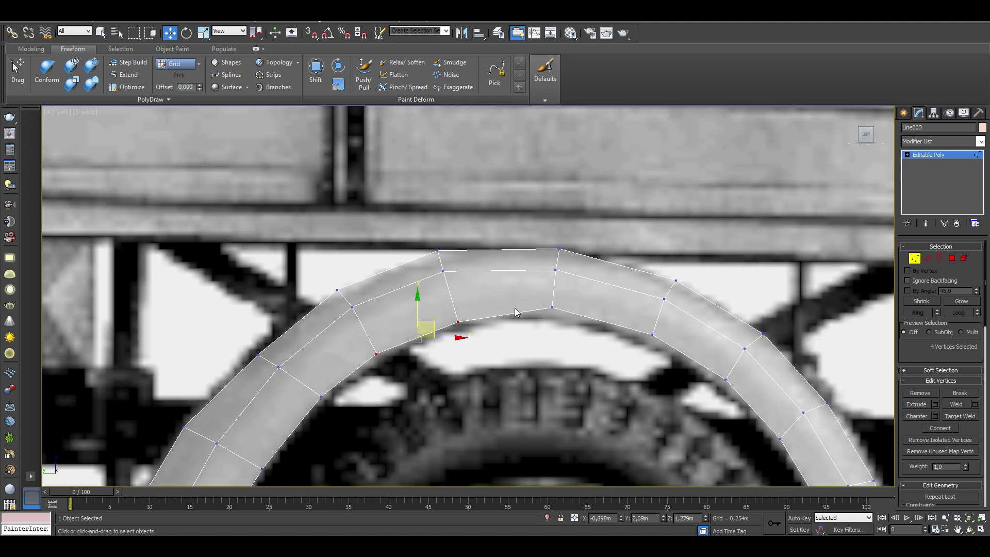
middle_click_drag(602, 297, 570, 295)
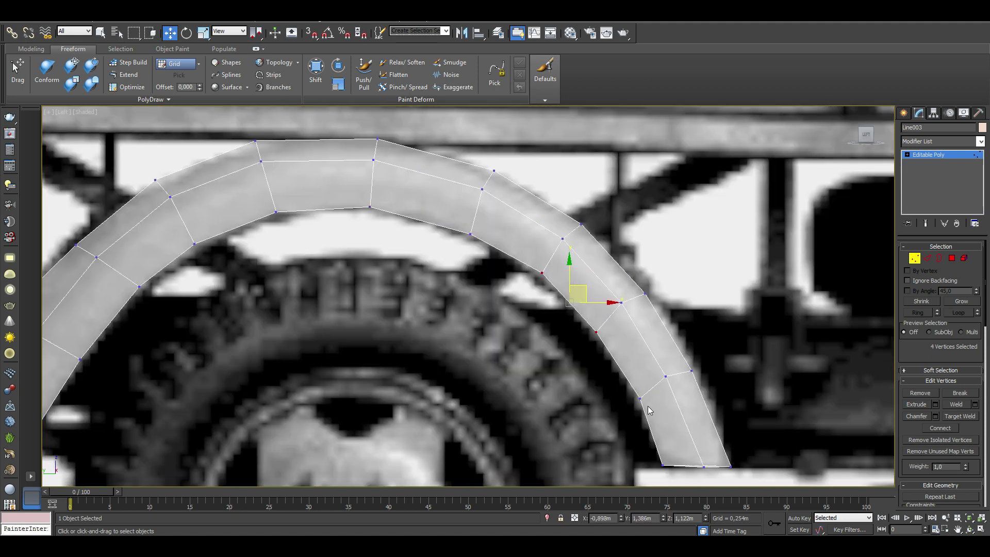
left_click(691, 371, "ctrl")
left_click_drag(700, 332, 709, 332)
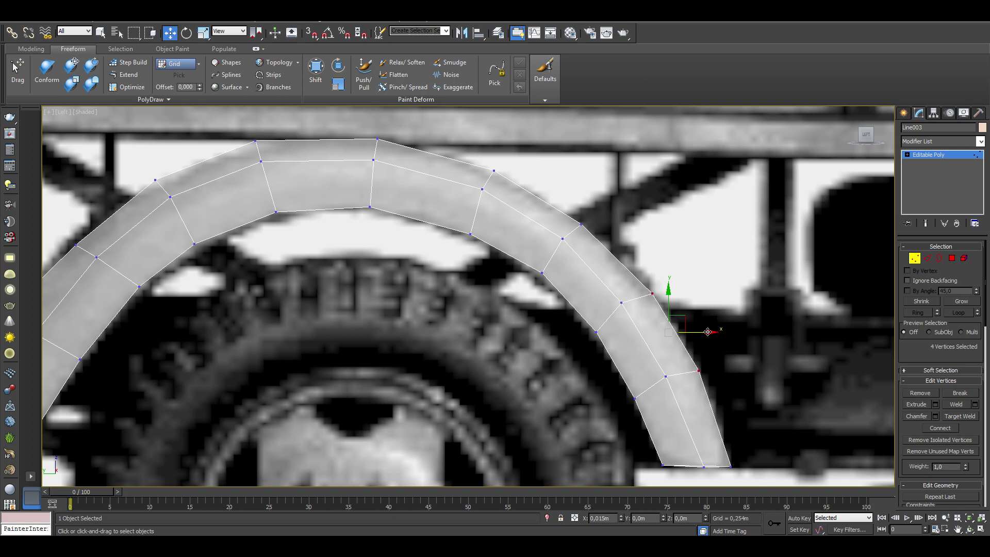
scroll(679, 296, "down", 3)
scroll(670, 314, "down", 2)
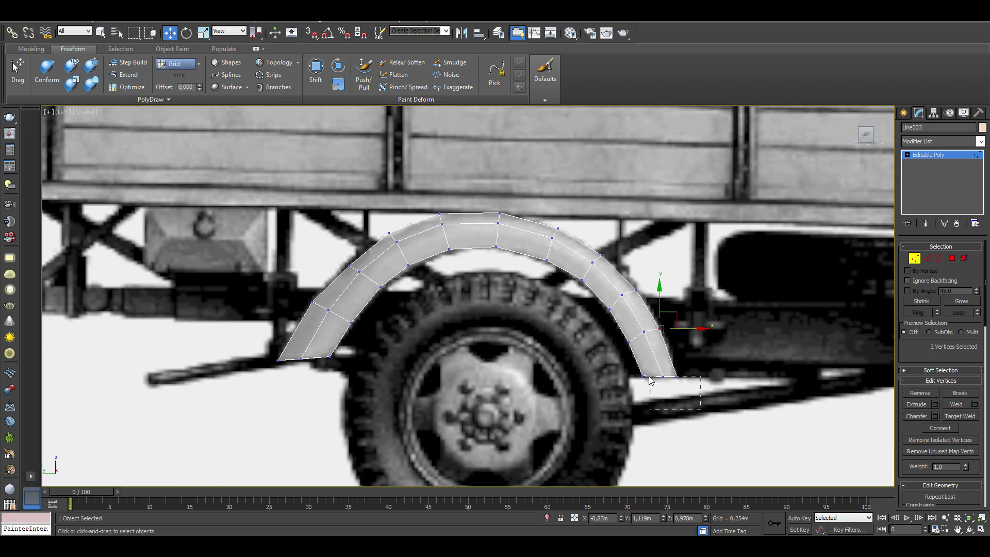
left_click_drag(651, 381, 650, 377)
scroll(941, 361, "down", 2)
scroll(941, 412, "down", 2)
scroll(515, 361, "down", 2)
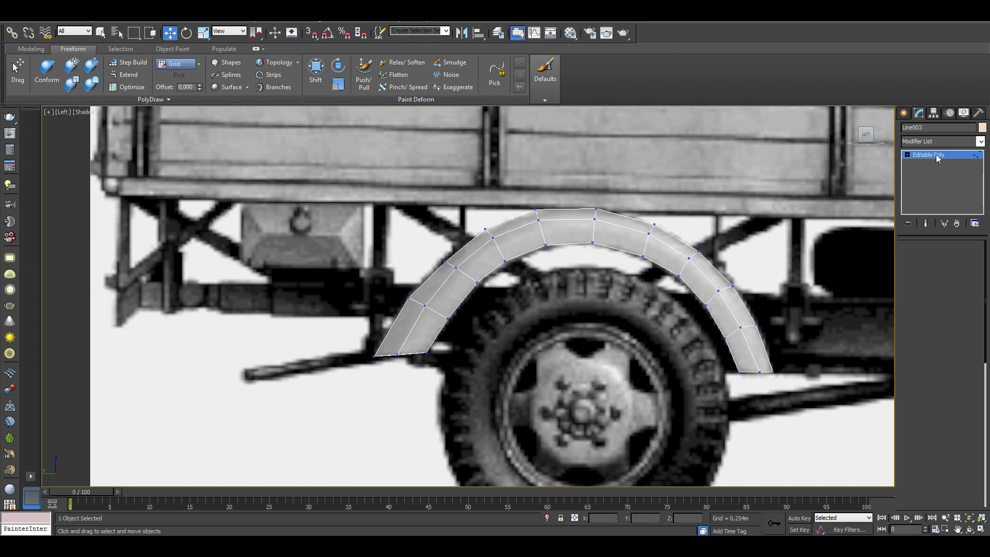
scroll(516, 361, "up", 4)
scroll(567, 310, "down", 1)
Step: Clone the rear fender, mirror the copy, and move it to the truck's other side
key("alt+w")
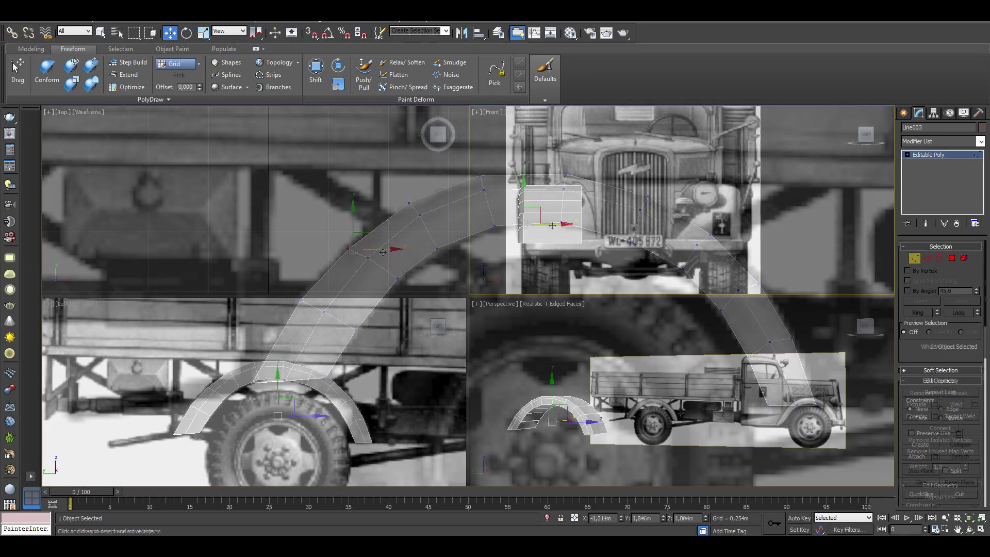
key("ctrl+v")
key("Return")
left_click(462, 33)
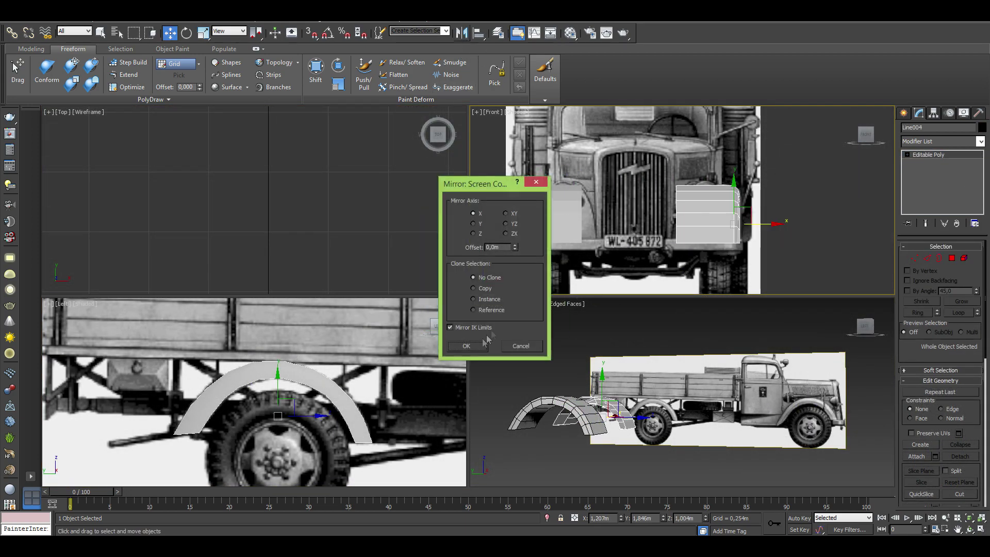
left_click(526, 347)
middle_click_drag(774, 222, 725, 235)
left_click_drag(710, 238, 728, 239)
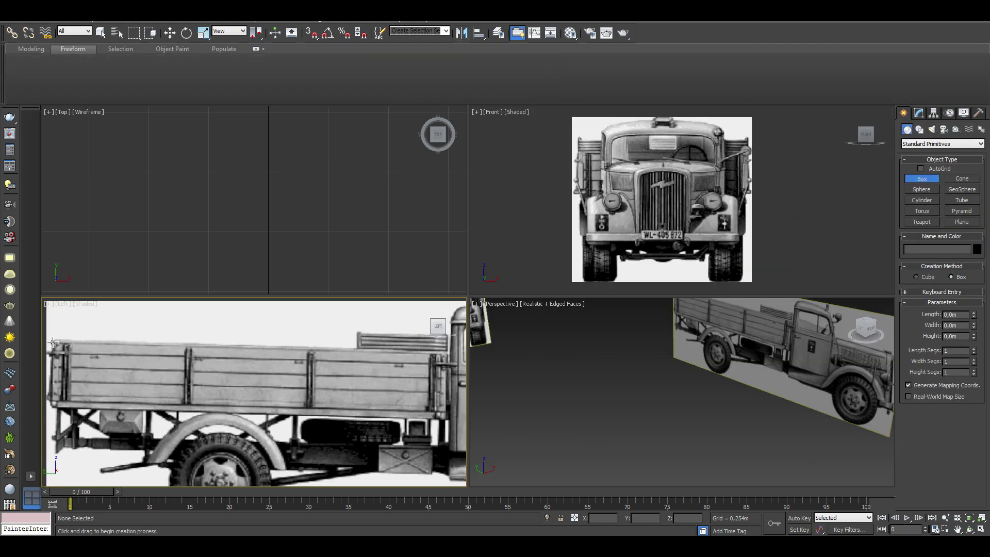
Step: Draw a long box along the cargo bed
left_click_drag(51, 339, 451, 406)
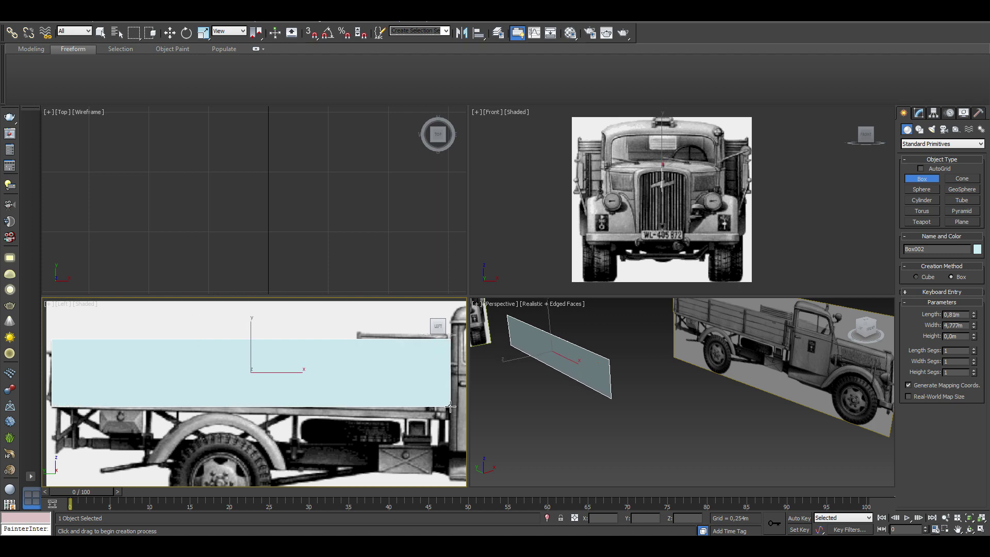
left_click(453, 382)
key("w")
middle_click_drag(779, 177, 730, 191)
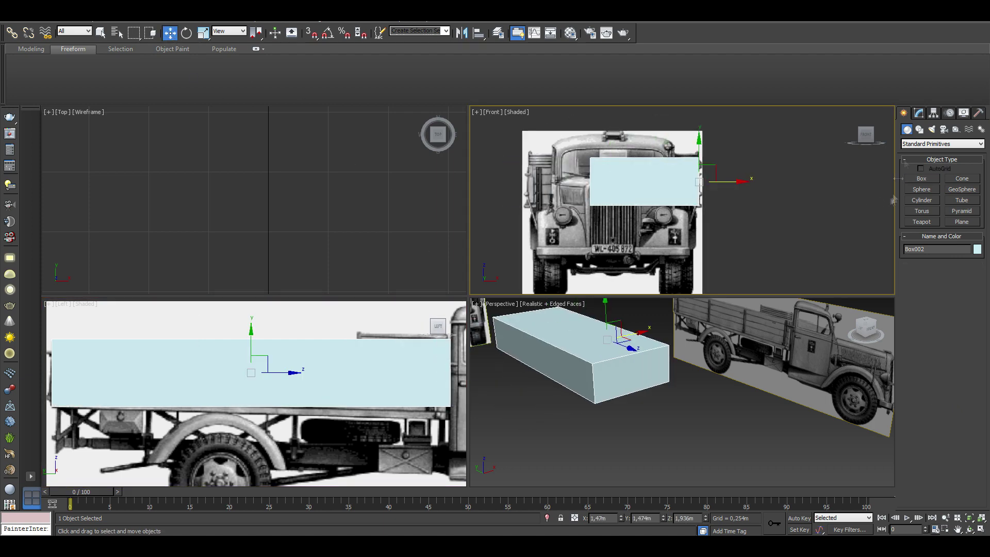
Step: Convert the box to editable poly, inset its top face, and extrude it down about -0.73m
key("alt+x")
key("1")
mouse_move(419, 433)
left_mouse_down()
mouse_move(361, 355)
mouse_move(402, 364)
left_mouse_up()
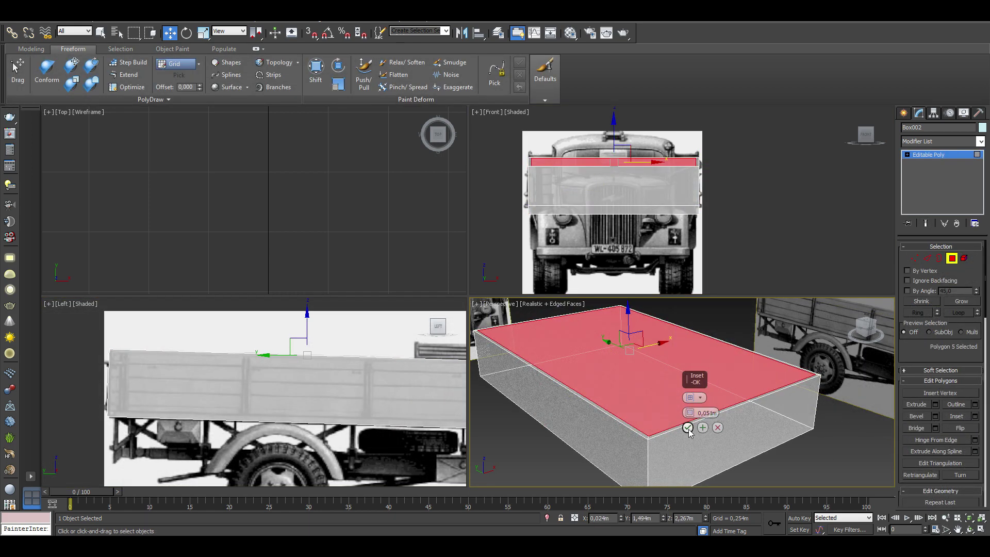
left_click(688, 427)
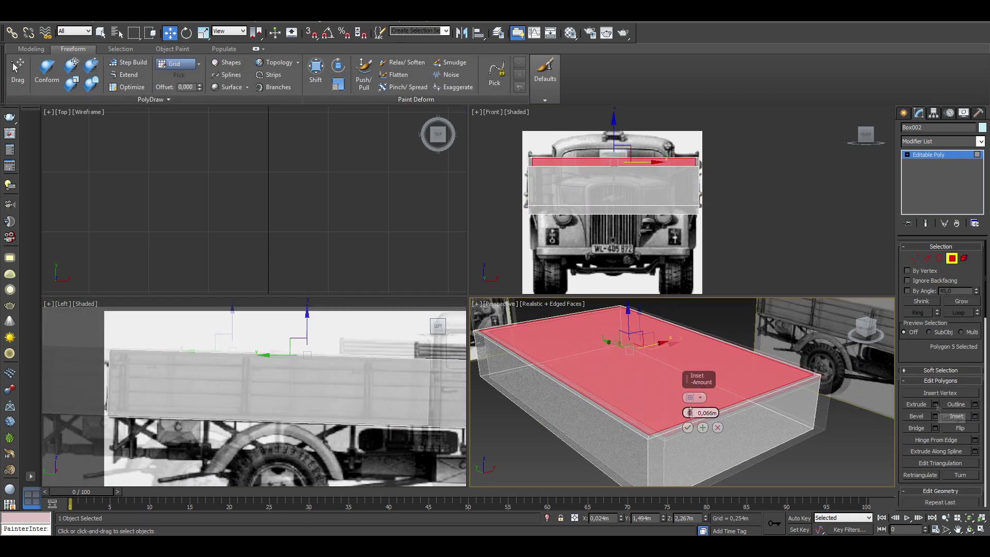
key("shift+e")
left_click_drag(689, 413, 680, 516)
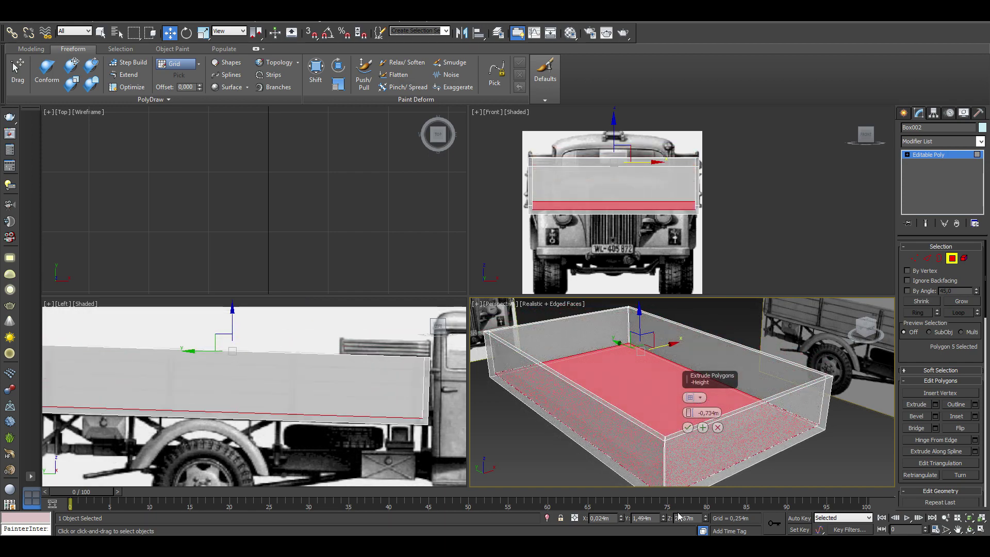
left_click(688, 427)
Step: Hide the finished bed box
right_click(611, 389)
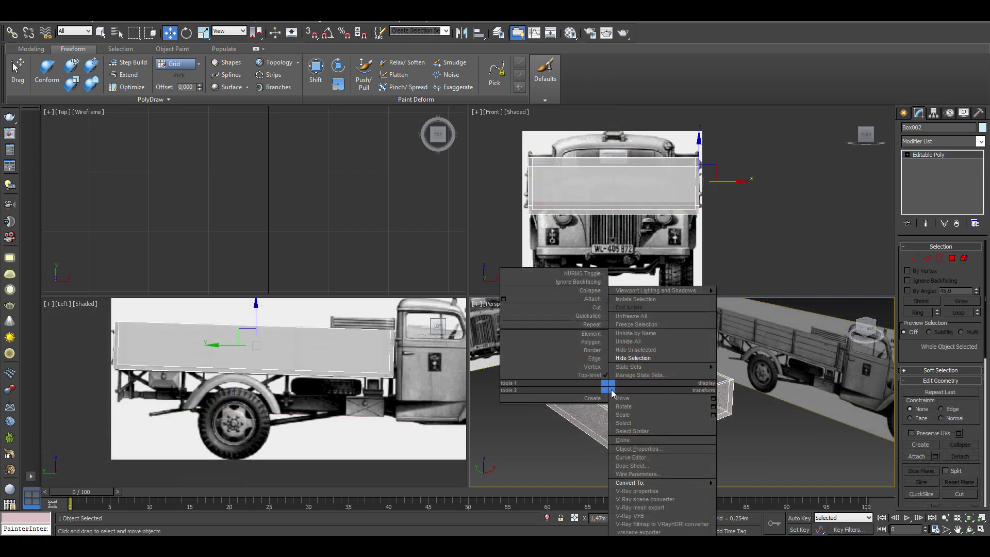
left_click(634, 358)
left_click(903, 117)
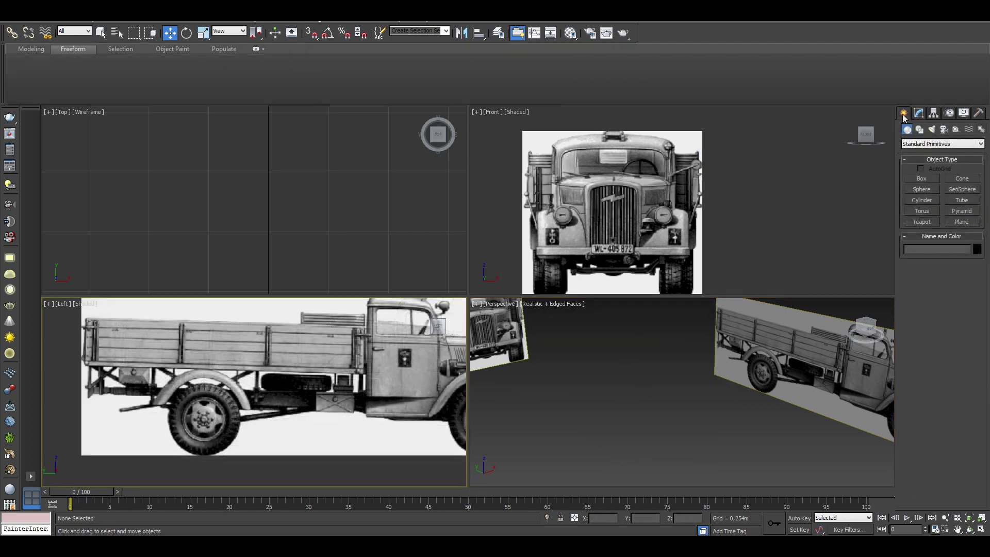
Step: Draw a long chassis rail box, convert it to editable poly, and connect edge loops along it
left_click(922, 179)
middle_click_drag(222, 413, 183, 401)
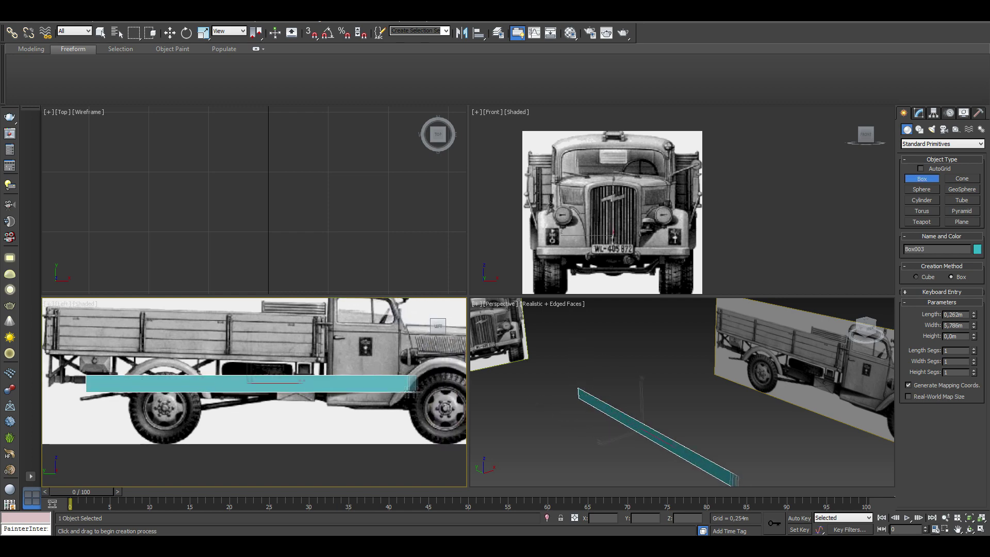
left_click_drag(87, 376, 460, 385)
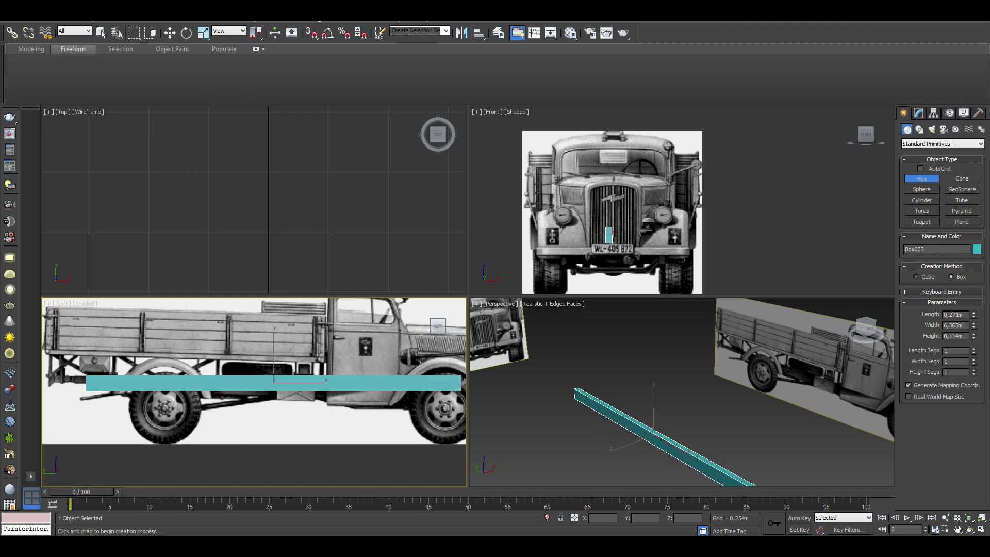
right_click(289, 383)
left_click(410, 477)
key("2")
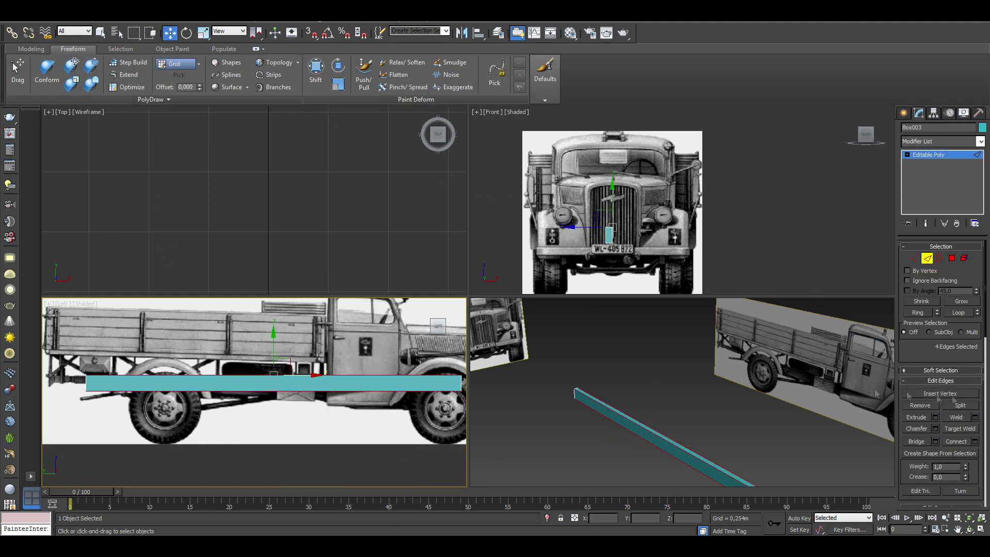
left_click(975, 442)
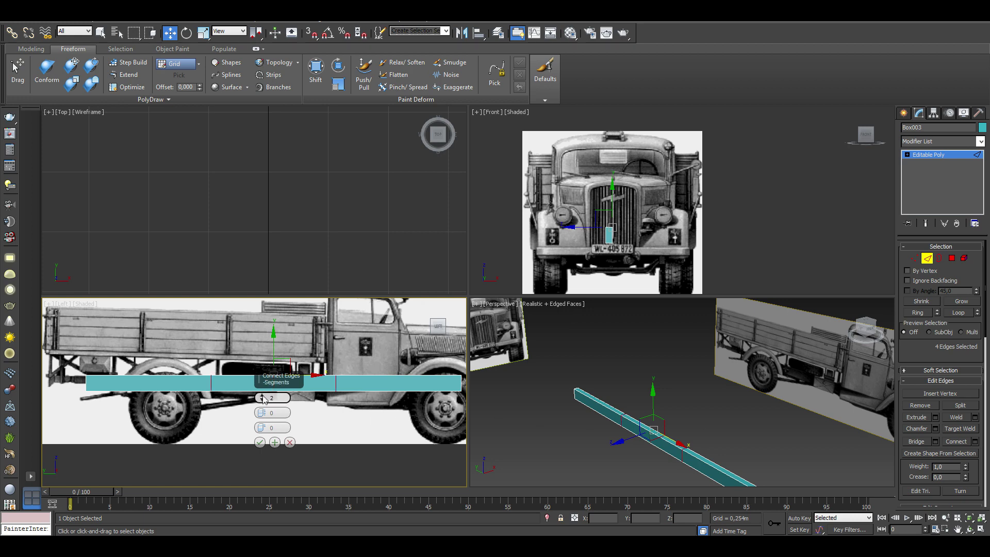
left_click(260, 442)
Step: Move the rail's vertices so it follows the frame in the reference image
key("alt+x")
key("1")
scroll(155, 402, "up", 4)
left_click_drag(134, 433, 150, 394)
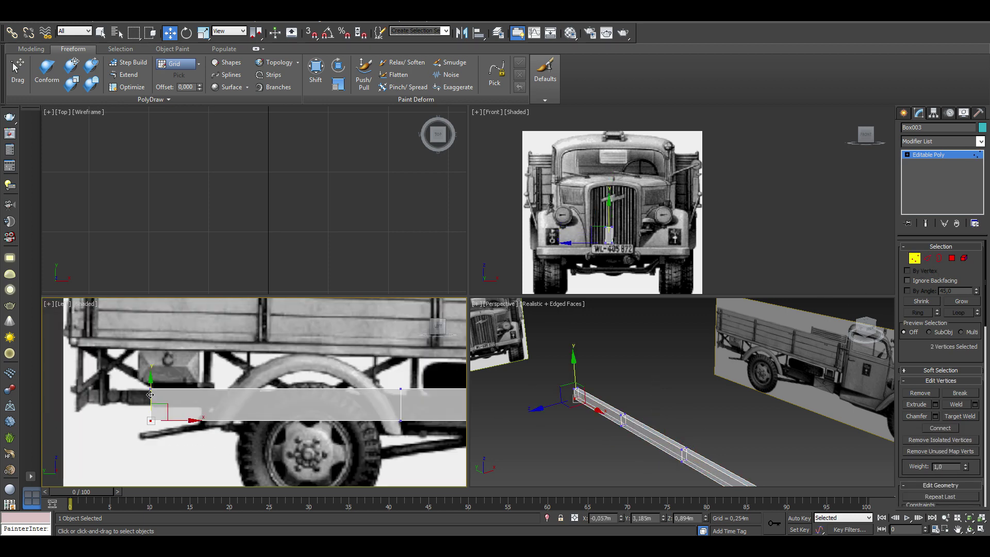
middle_click_drag(310, 402, 165, 371)
mouse_move(299, 361)
left_mouse_down()
mouse_move(325, 417)
mouse_move(328, 378)
mouse_move(321, 407)
left_mouse_up()
middle_click_drag(320, 407, 171, 403)
left_click_drag(359, 399, 361, 371)
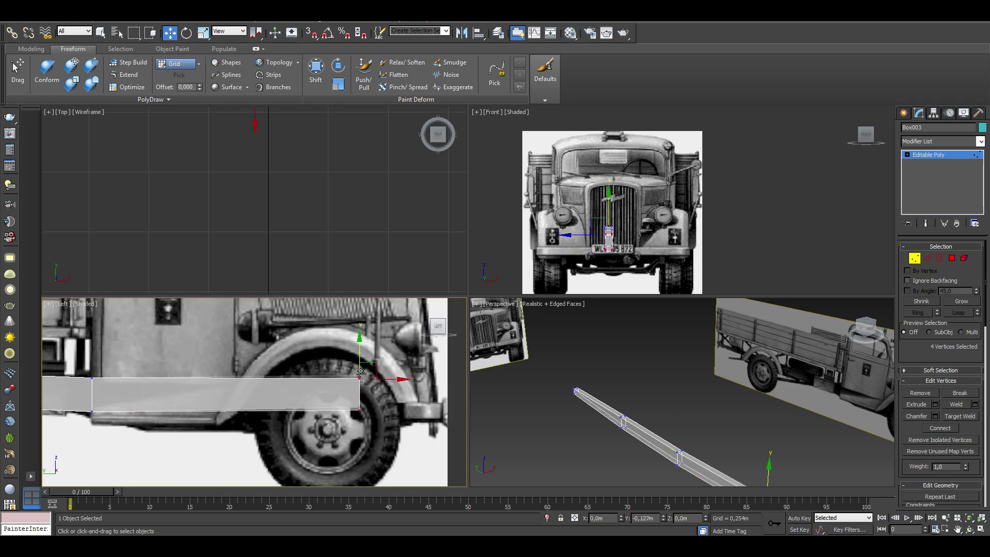
scroll(360, 371, "down", 5)
scroll(619, 216, "up", 5)
key("1")
Step: Copy the rail to the other side and clone pink cross braces along the rails
left_click_drag(617, 215, 729, 215, "shift")
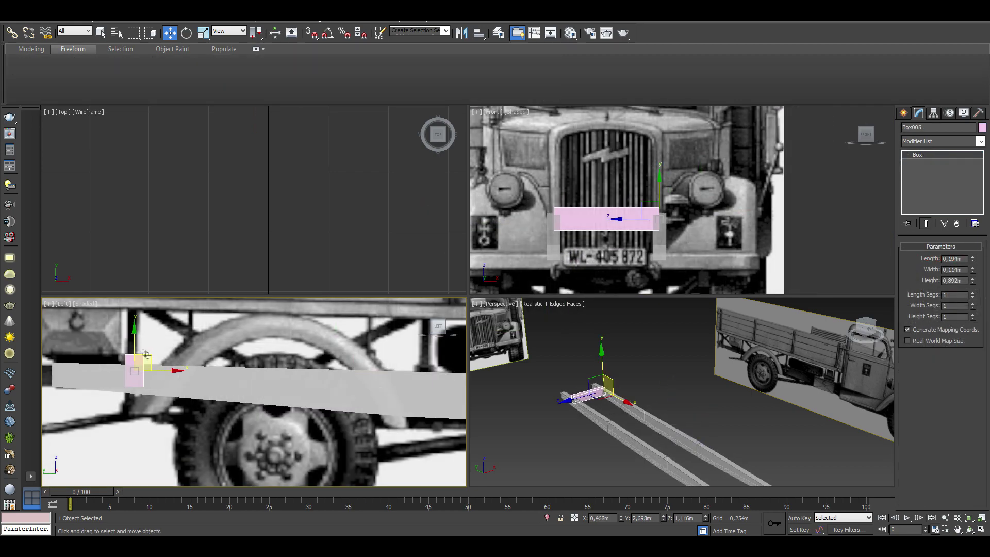
left_click_drag(147, 369, 438, 368, "shift")
key("Return")
middle_click_drag(438, 368, 429, 389)
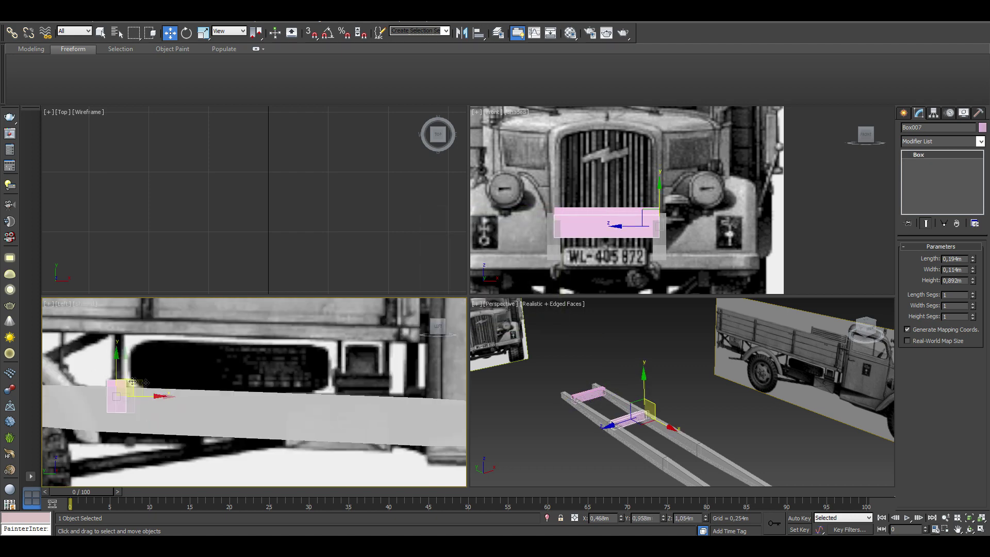
left_click_drag(428, 389, 431, 390, "shift")
key("Return")
scroll(258, 392, "down", 3)
scroll(258, 392, "up", 2)
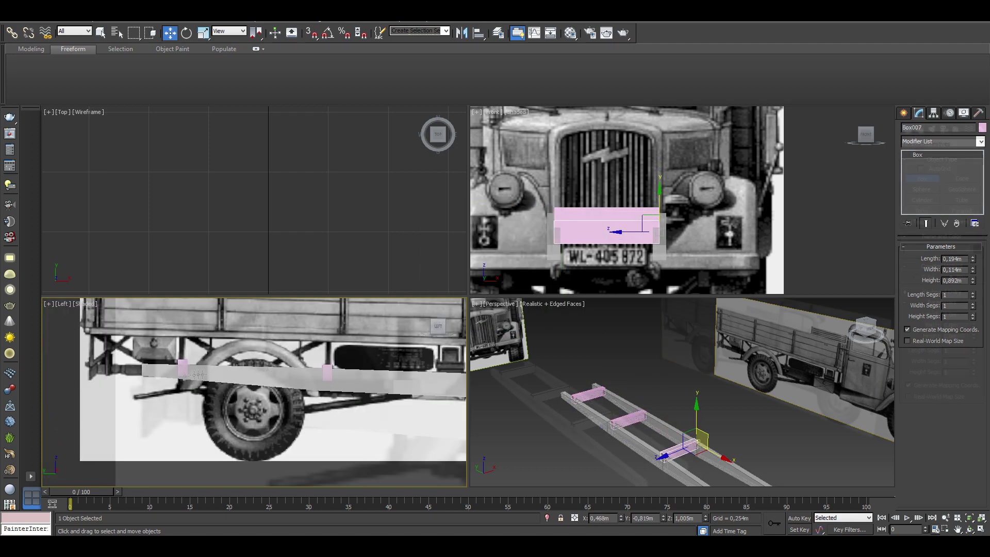
Step: Draw a front box, add cuts across it, and bend it into an angled bracket
left_click_drag(287, 395, 314, 423)
left_click(314, 423)
key("w")
scroll(335, 158, "up", 3)
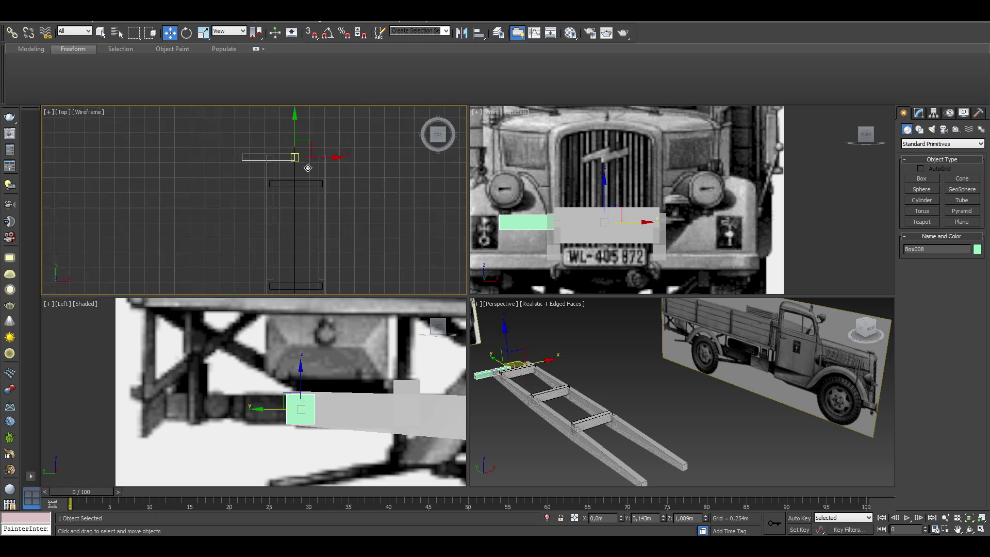
scroll(362, 158, "up", 2)
right_click(363, 158)
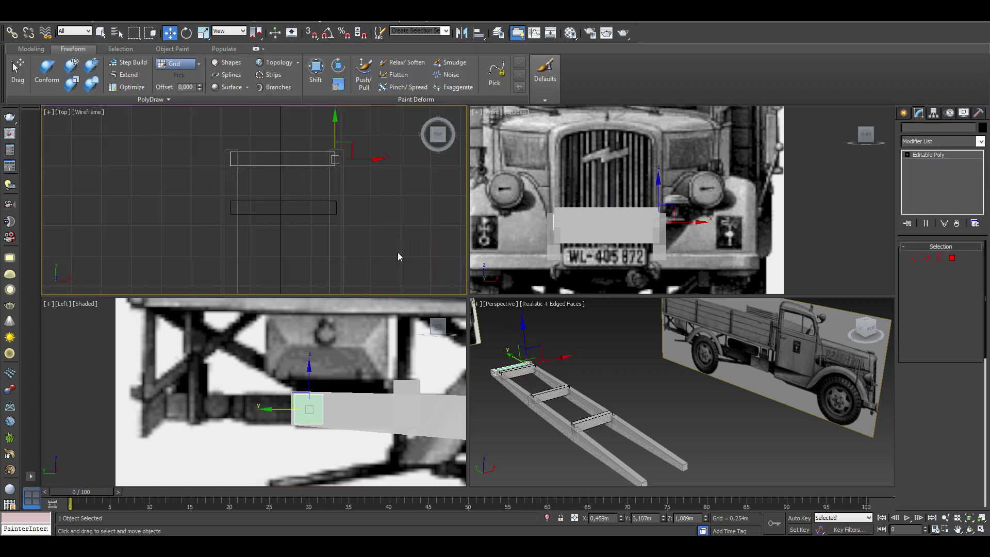
left_click(975, 441)
left_click(261, 251)
key("1")
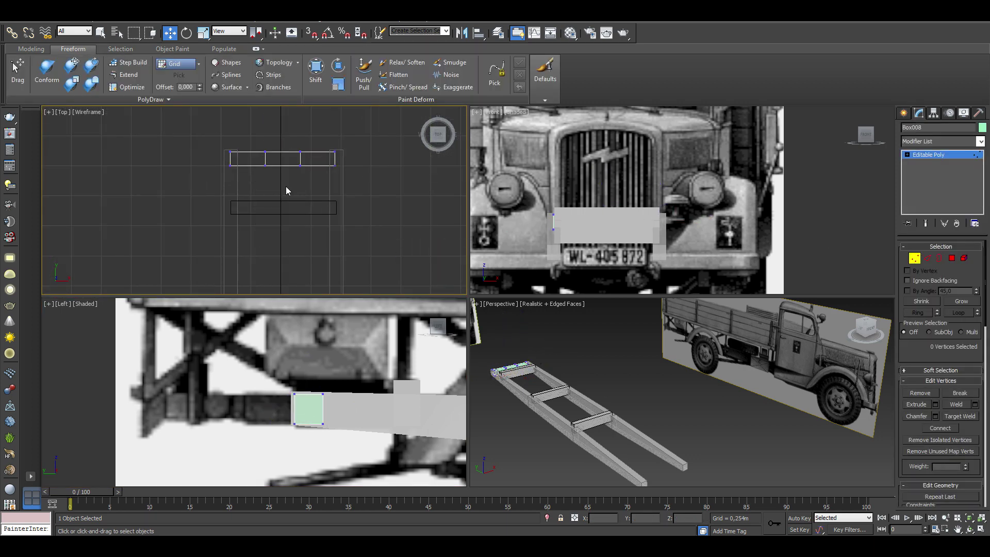
mouse_move(287, 170)
left_mouse_down()
mouse_move(258, 122)
mouse_move(330, 150)
left_mouse_up()
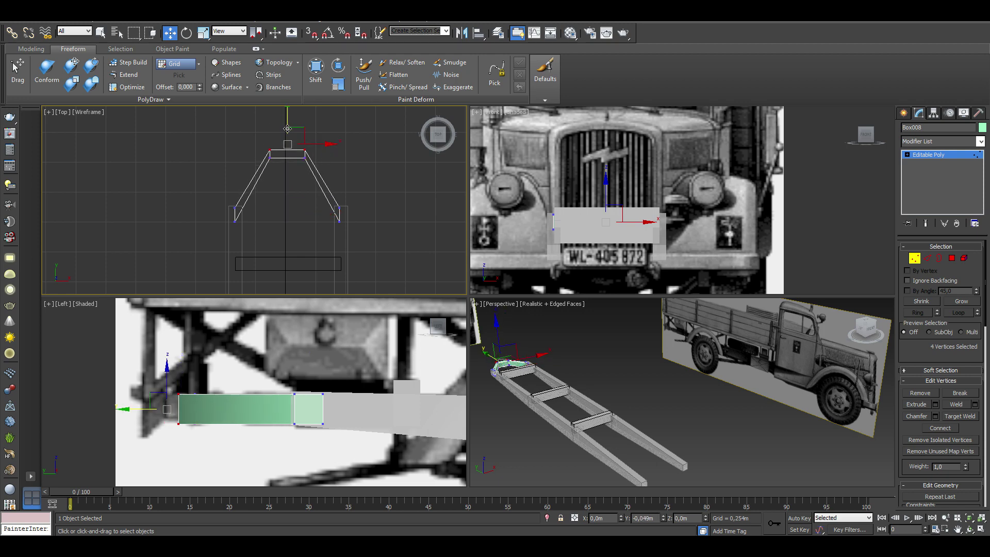
scroll(282, 129, "up", 2)
Step: Give the front bracket the grey material, then draw a cylinder disc over the front wheel
key("r")
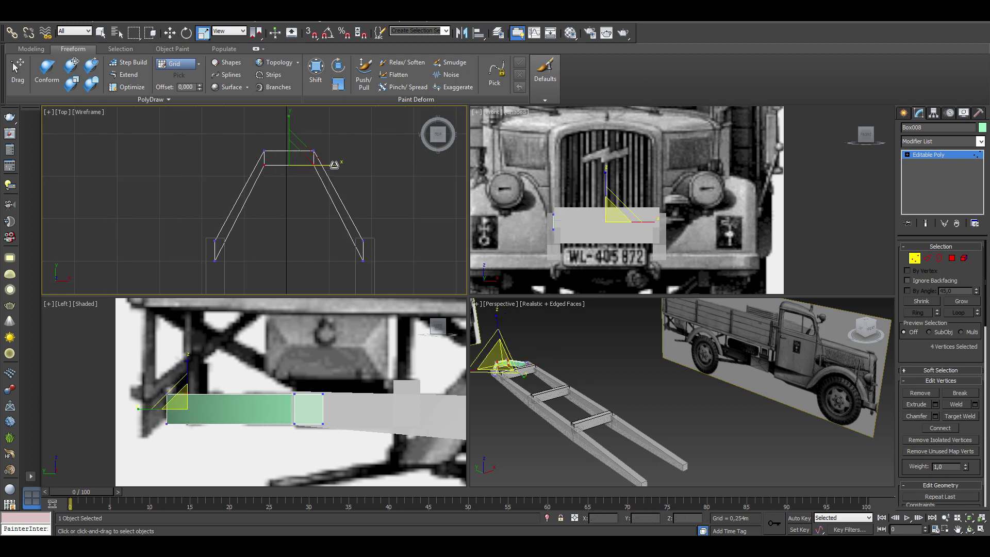
key("m")
left_click(396, 275)
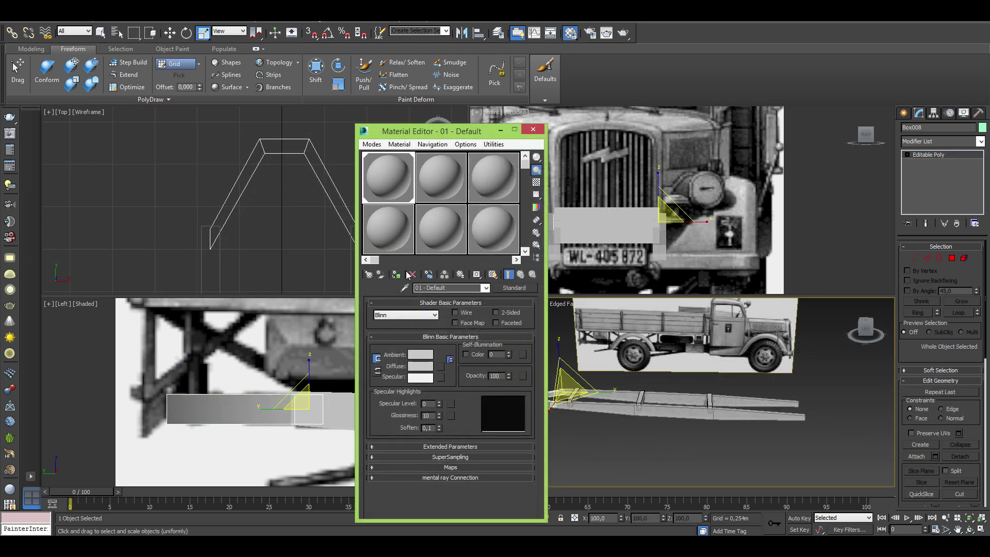
left_click(532, 130)
left_click(615, 425)
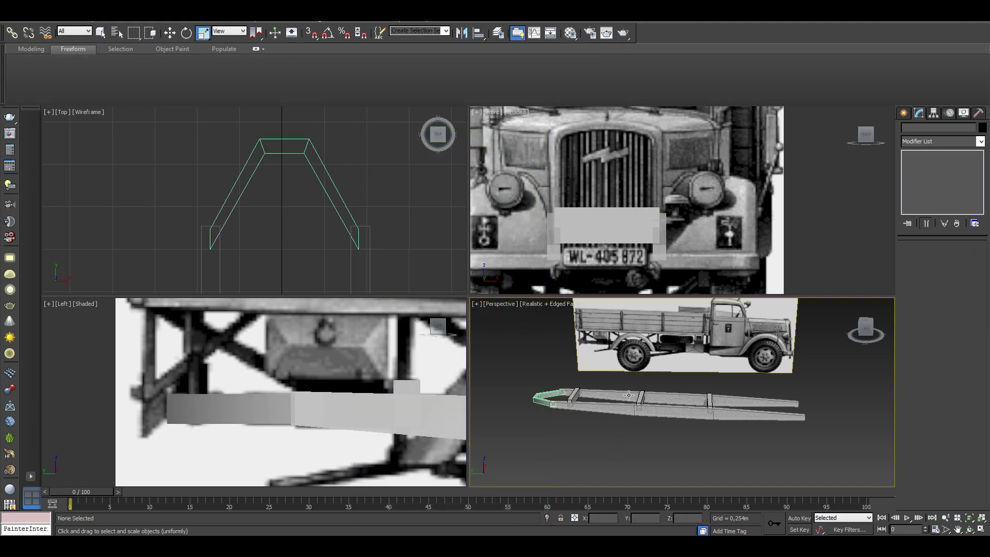
middle_click_drag(629, 395, 614, 426, "alt")
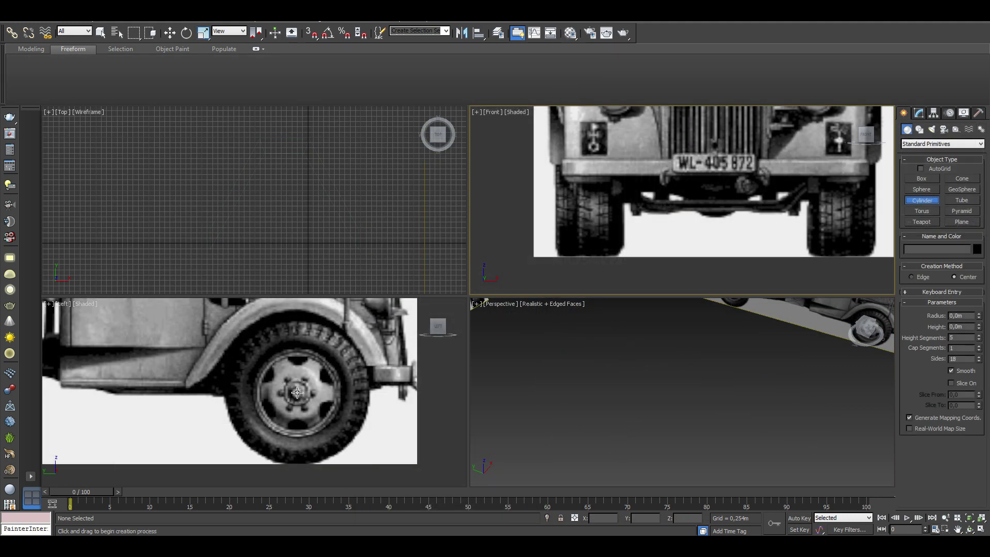
left_click_drag(297, 392, 316, 464)
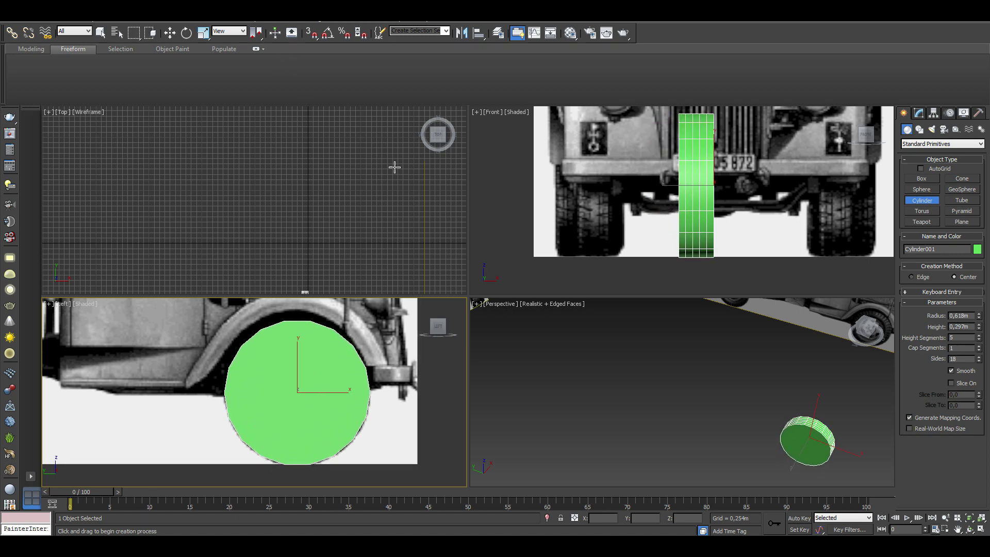
Step: Position the tire cylinder and set it to 1 height segment and 21 sides
right_click(696, 206)
key("w")
left_click_drag(696, 210, 622, 210)
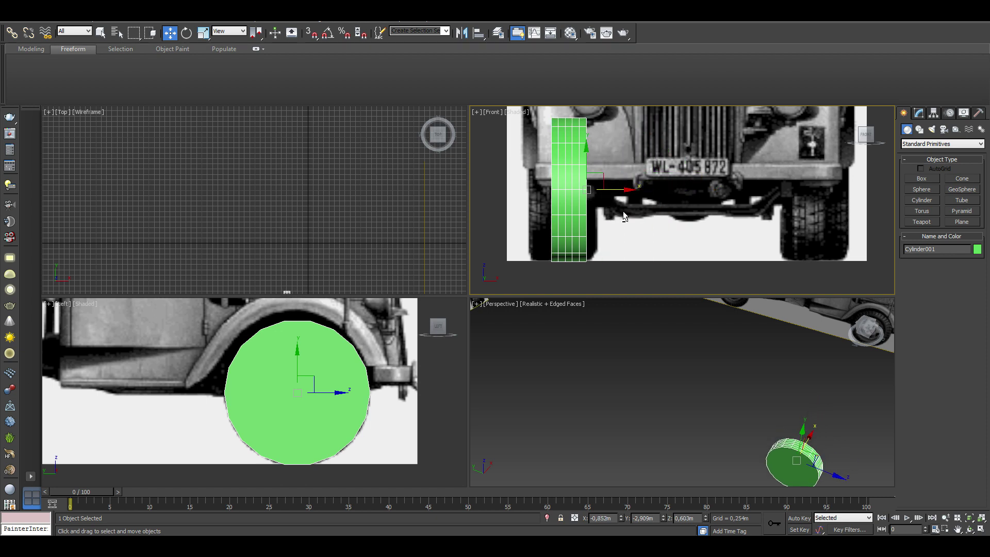
key("alt+x")
left_click(918, 112)
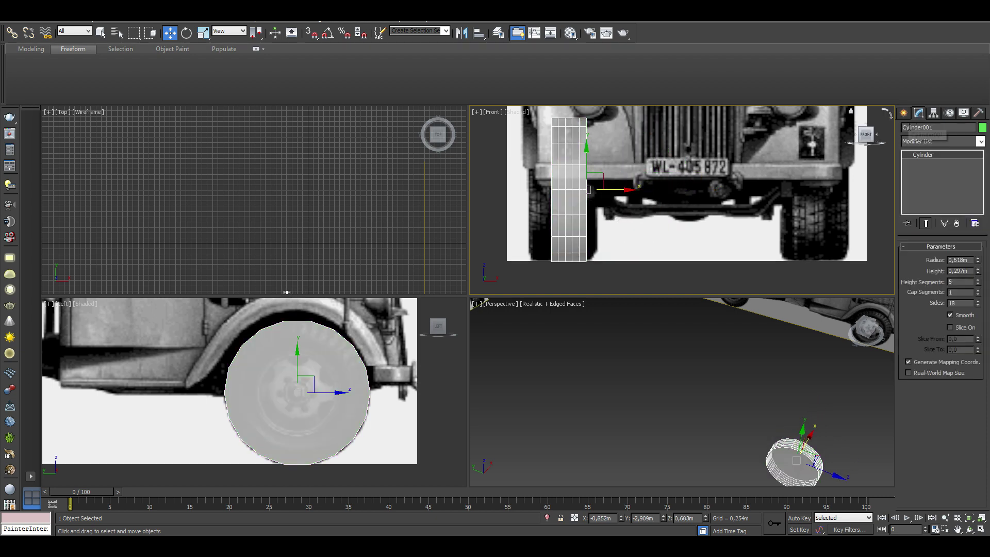
right_click(981, 285)
scroll(453, 419, "up", 3)
scroll(404, 410, "down", 3)
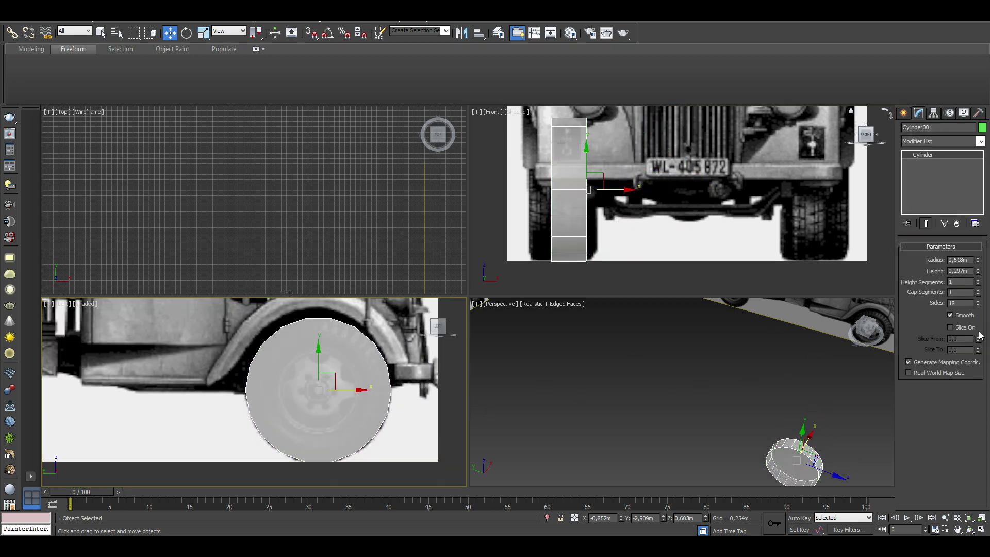
left_click(978, 301)
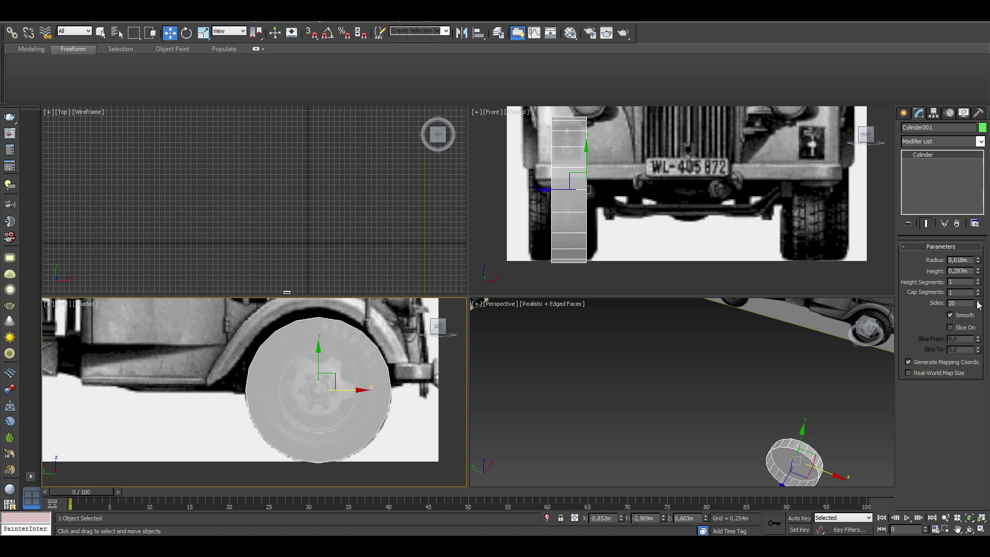
left_click(978, 301)
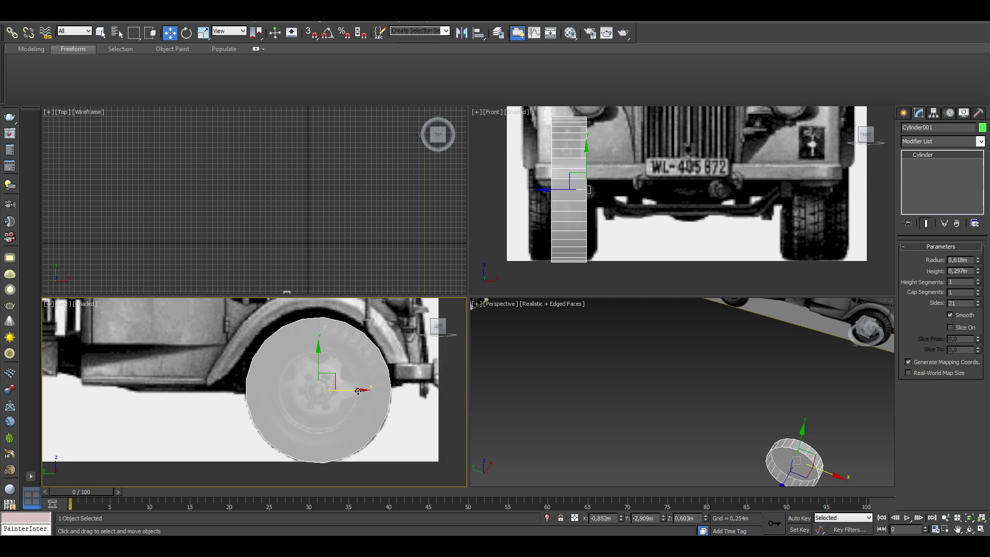
Step: Convert the tire to editable poly and connect two spread-apart edge loops around its tread
right_click(324, 393)
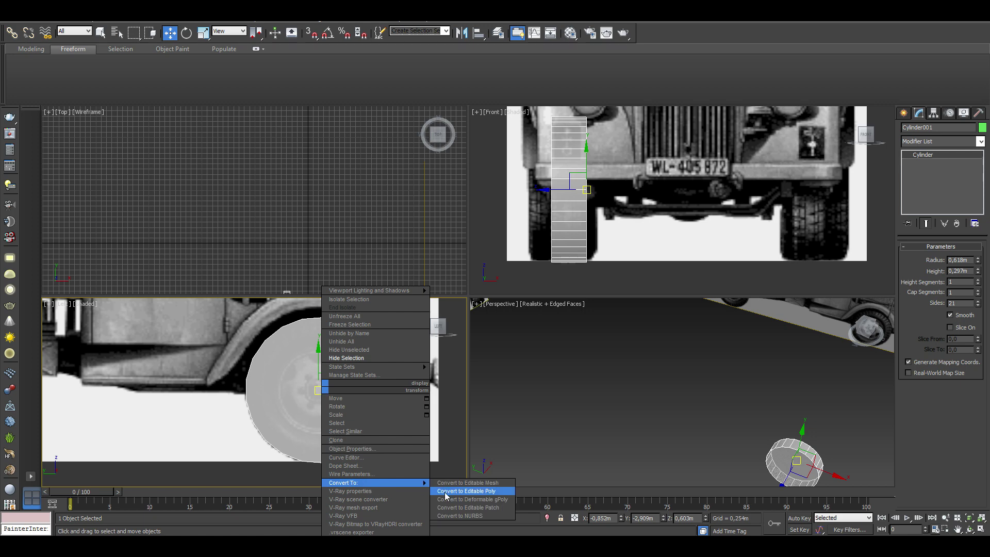
left_click(466, 491)
key("2")
middle_click_drag(569, 112, 571, 118)
left_click(571, 117)
key("ctrl+shift+e")
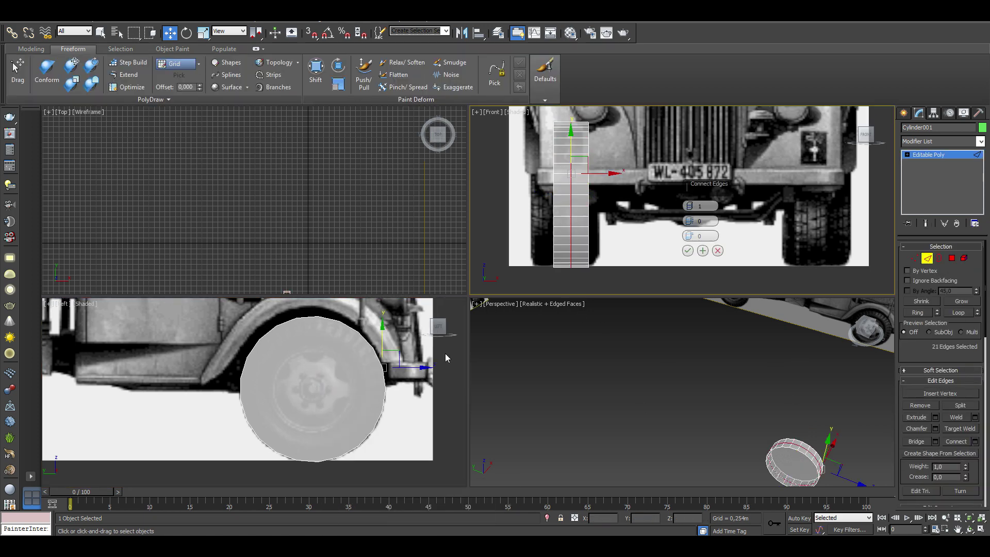
left_click(693, 206)
left_click_drag(691, 217, 670, 121)
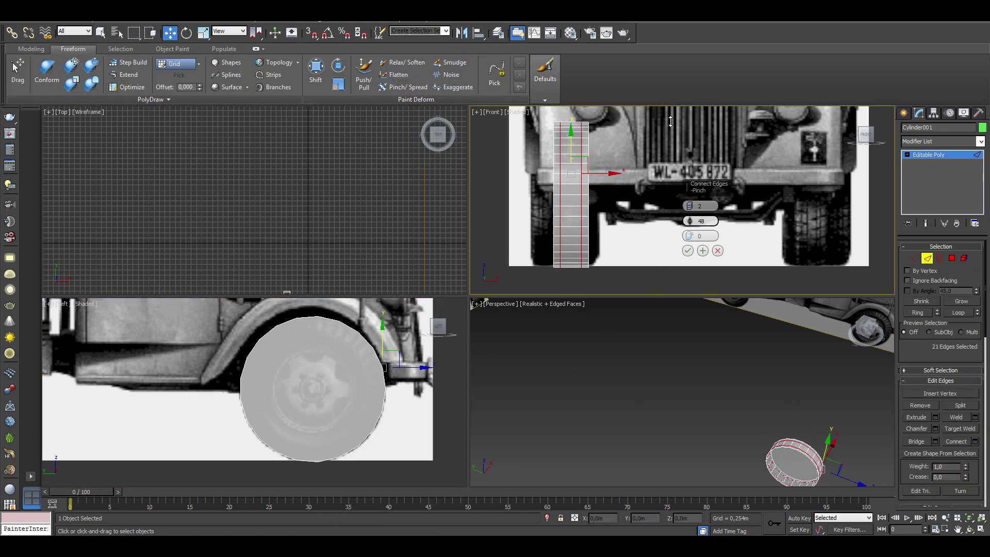
left_click(688, 252)
key("r")
scroll(316, 424, "up", 2)
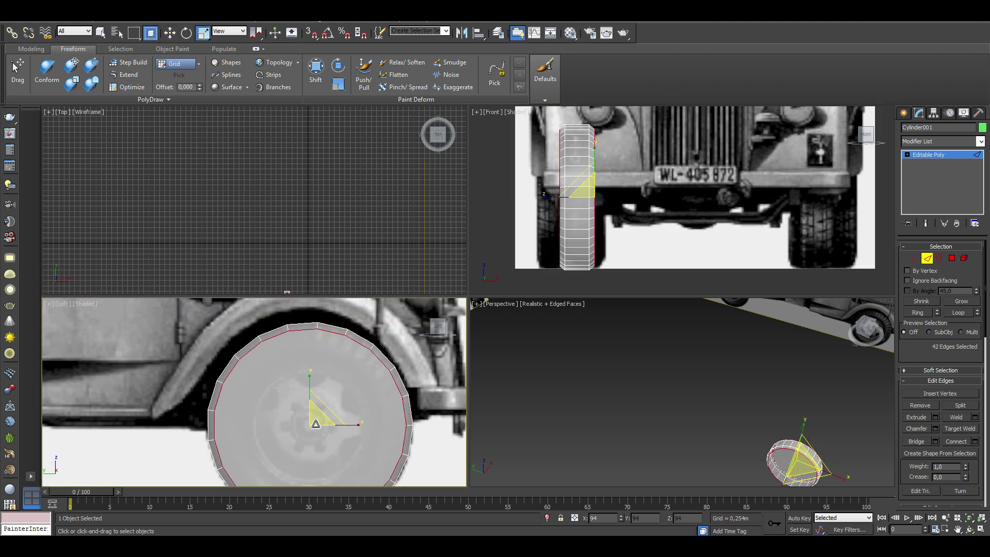
Step: Shift-copy the wheel back onto the rear axle
key("2")
key("w")
scroll(316, 424, "down", 3)
middle_click_drag(285, 371, 270, 341)
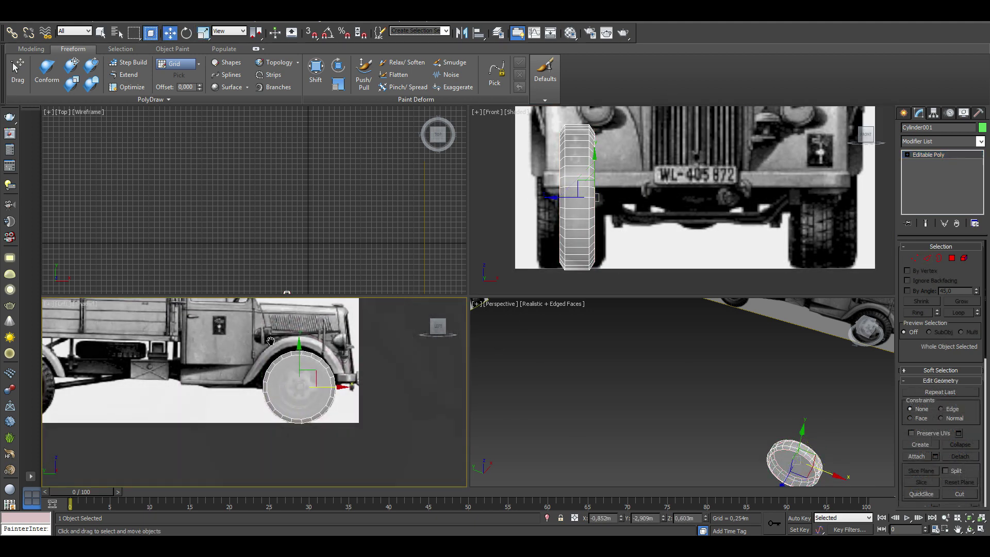
middle_click_drag(331, 384, 428, 386)
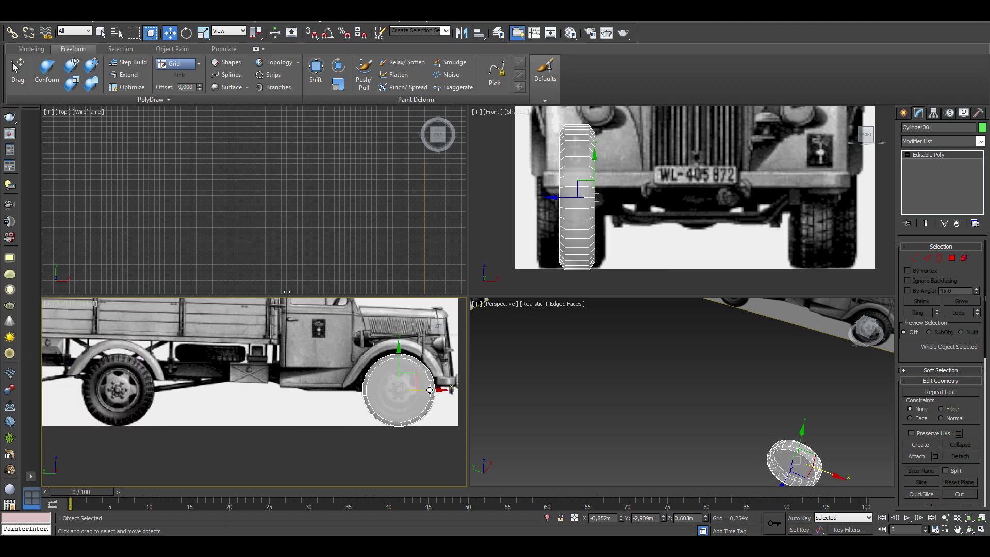
left_click_drag(428, 387, 153, 394, "shift")
left_click(495, 316)
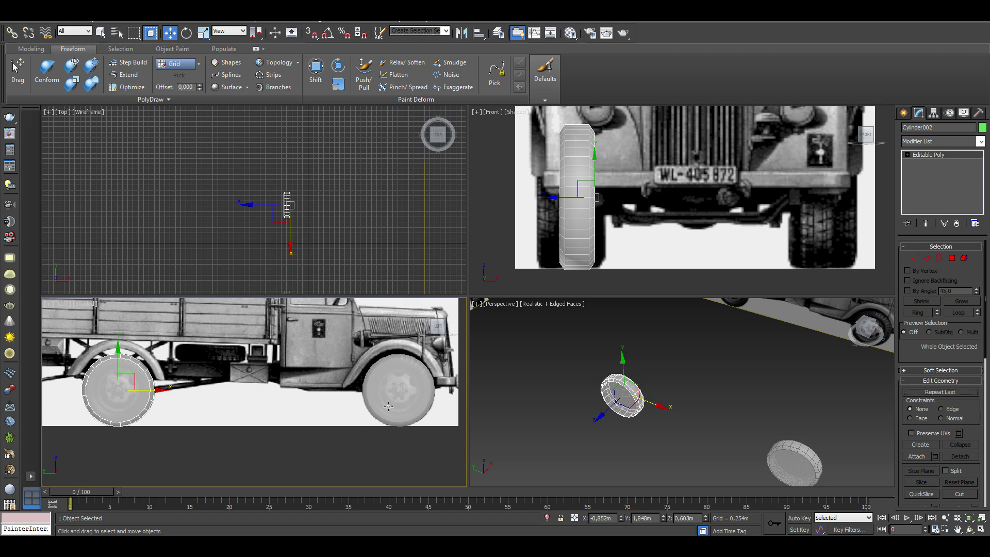
Step: Inset the wheel's outer face three times to form concentric rings
left_click(975, 416)
scroll(314, 407, "up", 3)
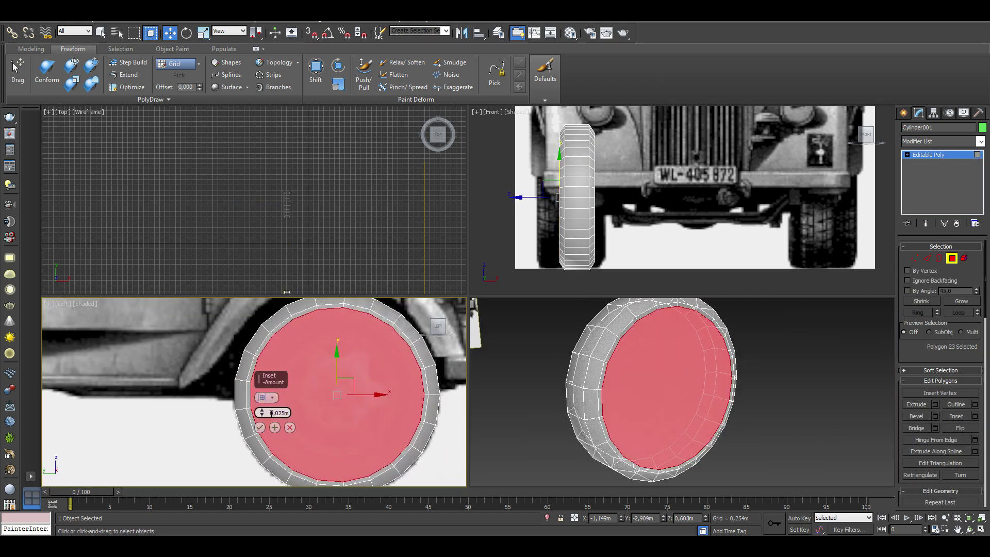
mouse_move(261, 413)
left_mouse_down()
mouse_move(250, 364)
mouse_move(259, 386)
left_mouse_up()
left_click(261, 428)
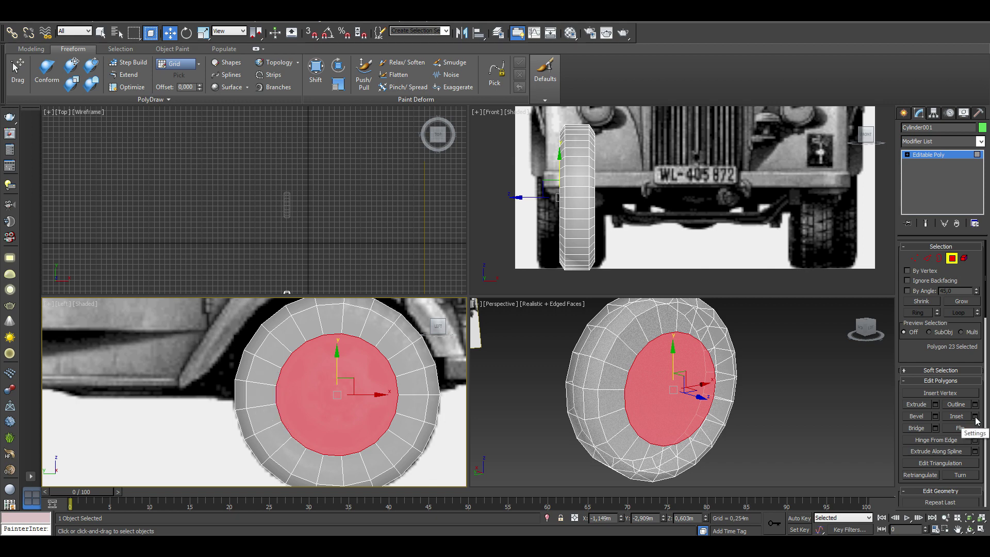
middle_click_drag(594, 198, 604, 198)
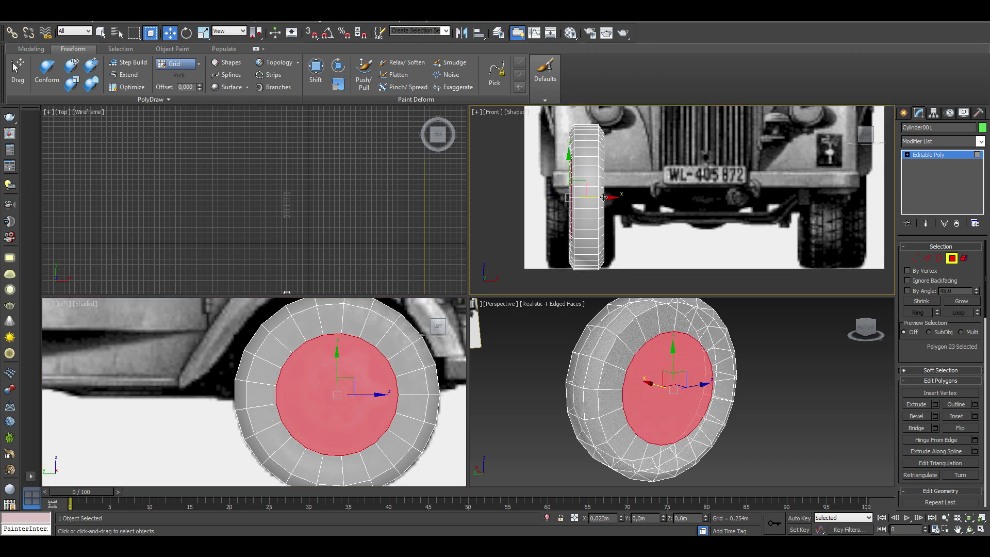
left_click(975, 416)
scroll(346, 402, "up", 2)
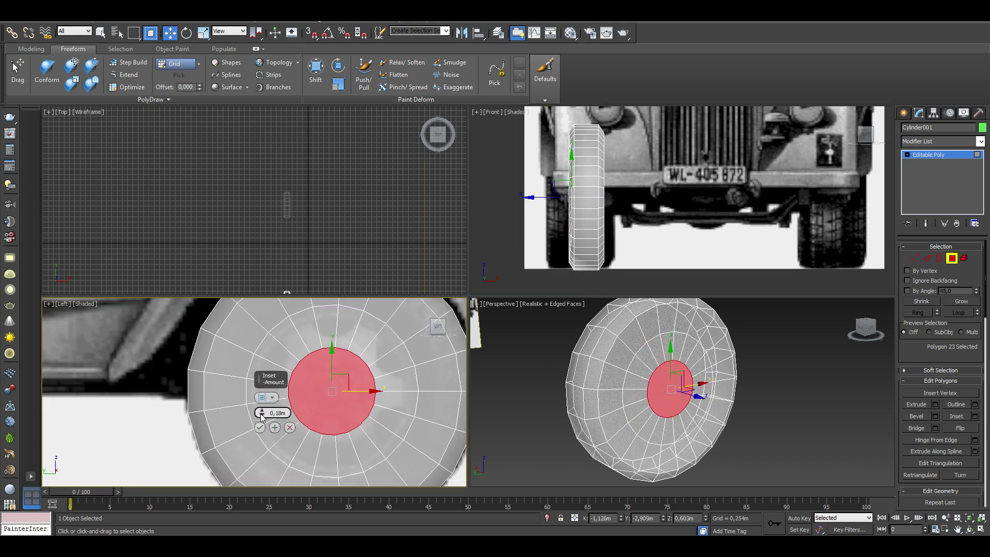
left_click_drag(262, 412, 266, 447)
left_click(260, 429)
scroll(624, 192, "up", 3)
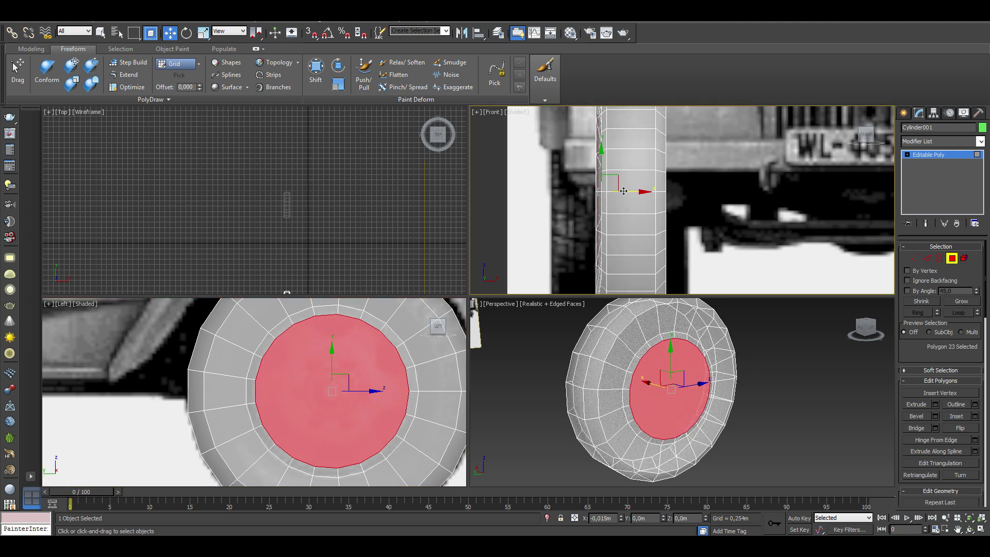
left_click(975, 416)
middle_click_drag(706, 207, 691, 206)
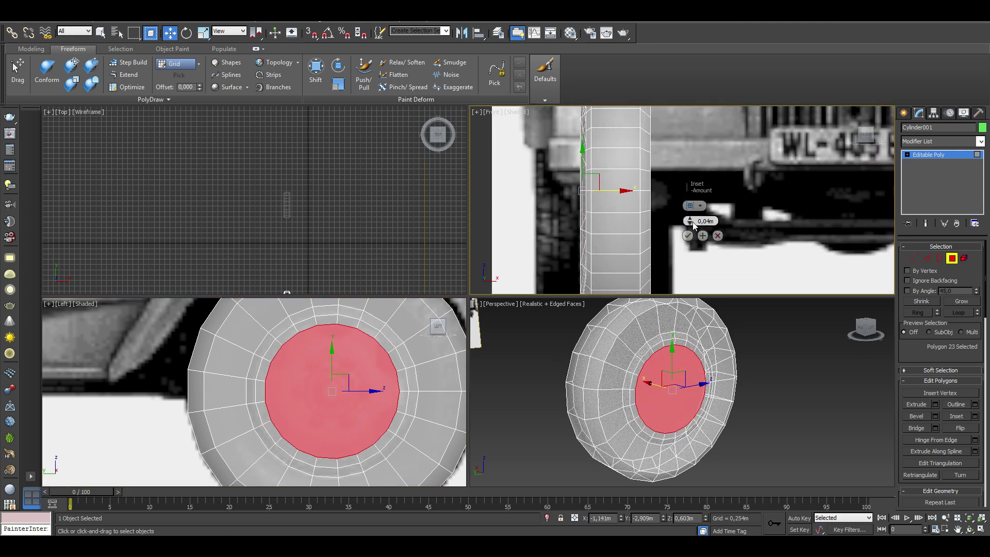
left_click_drag(689, 221, 691, 208)
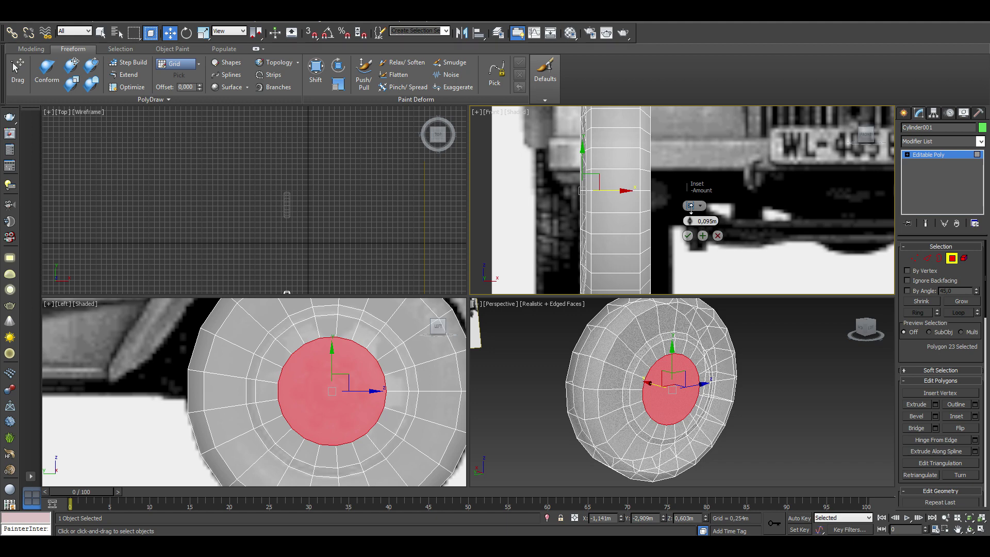
left_click(688, 235)
Step: Bevel the centre face, then inset and bevel it again into a small hub cap
middle_click_drag(670, 413, 644, 413, "alt")
left_click(935, 416)
mouse_move(689, 413)
left_mouse_down()
mouse_move(690, 402)
mouse_move(689, 433)
left_mouse_up()
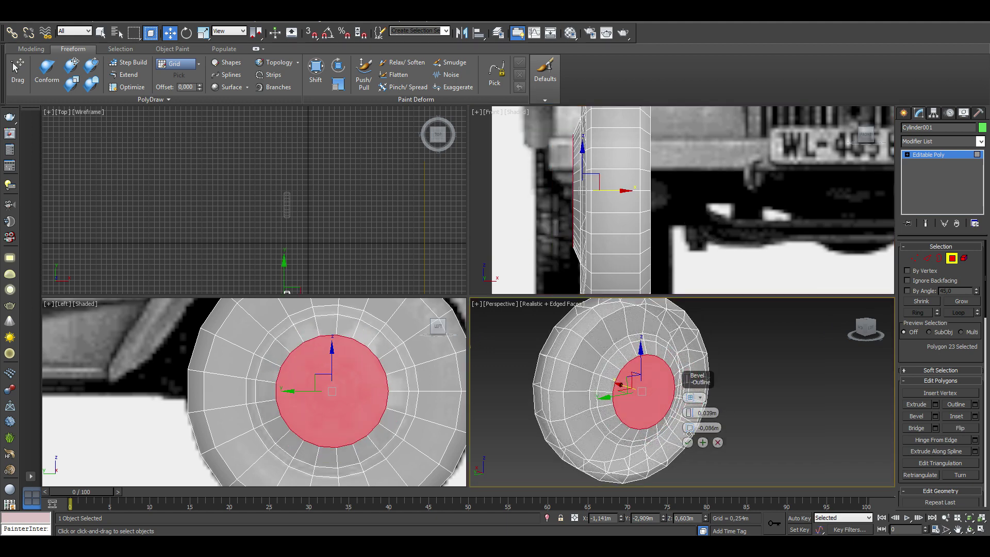
left_click(687, 442)
middle_click_drag(670, 413, 644, 395, "alt")
left_click(975, 416)
left_click_drag(690, 412, 688, 405)
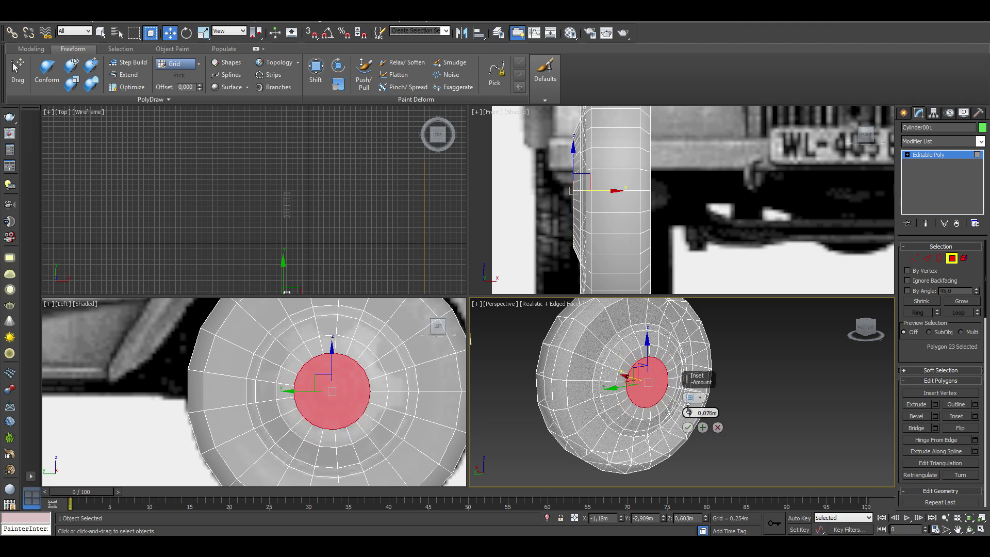
left_click(936, 416)
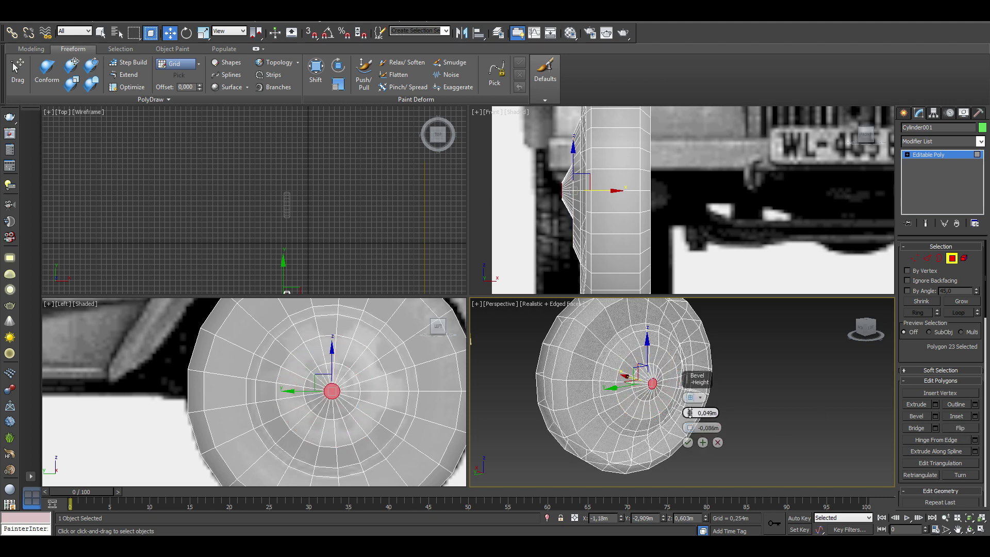
left_click_drag(690, 413, 690, 407)
left_click(687, 441)
key("ctrl+d")
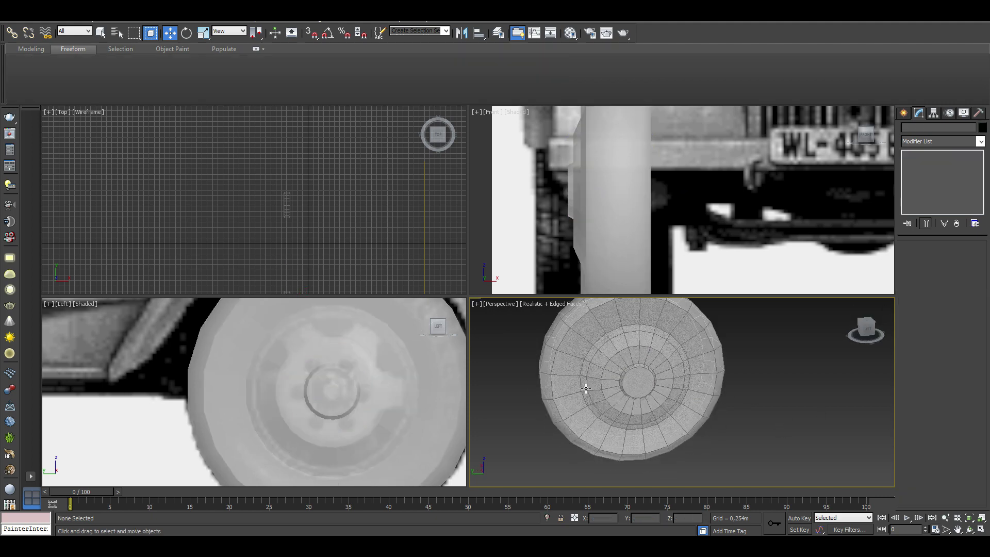
middle_click_drag(586, 389, 722, 387, "alt")
Step: Bevel the wheel's centre cap inward into the hub and inset the rear wheel face
left_click(723, 387)
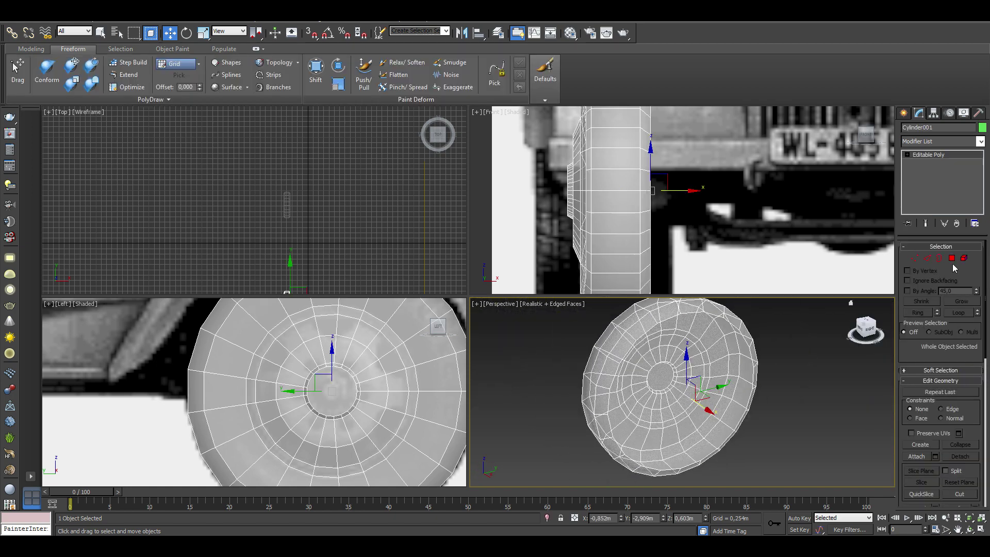
left_click(952, 259)
left_click(936, 416)
left_click_drag(690, 427, 689, 448)
left_click_drag(690, 412, 689, 428)
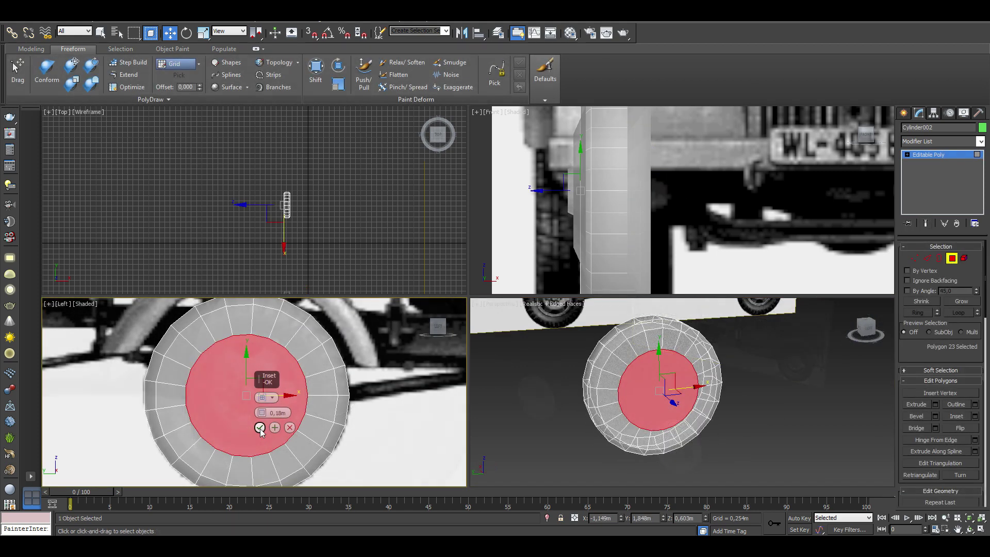
left_click(260, 428)
scroll(611, 212, "up", 1)
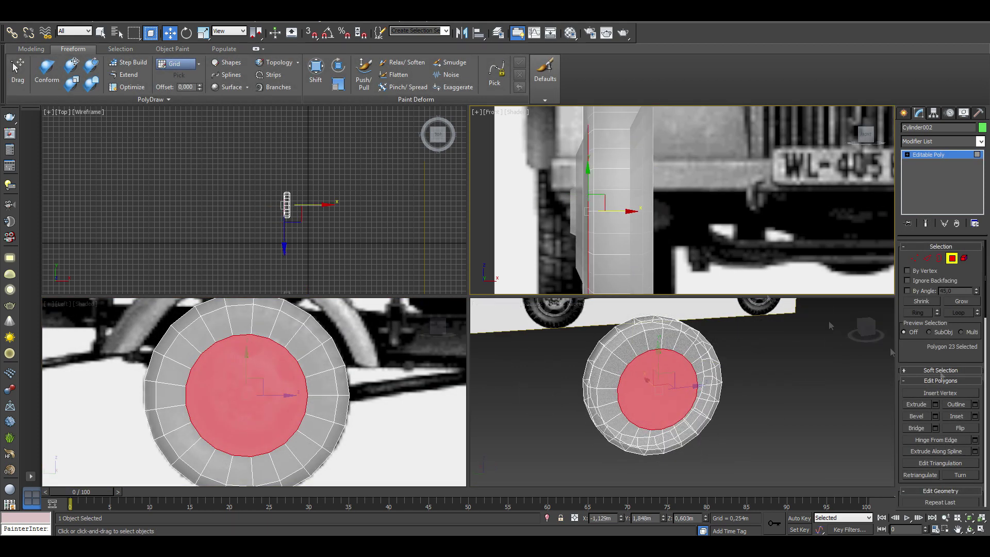
left_click(975, 416)
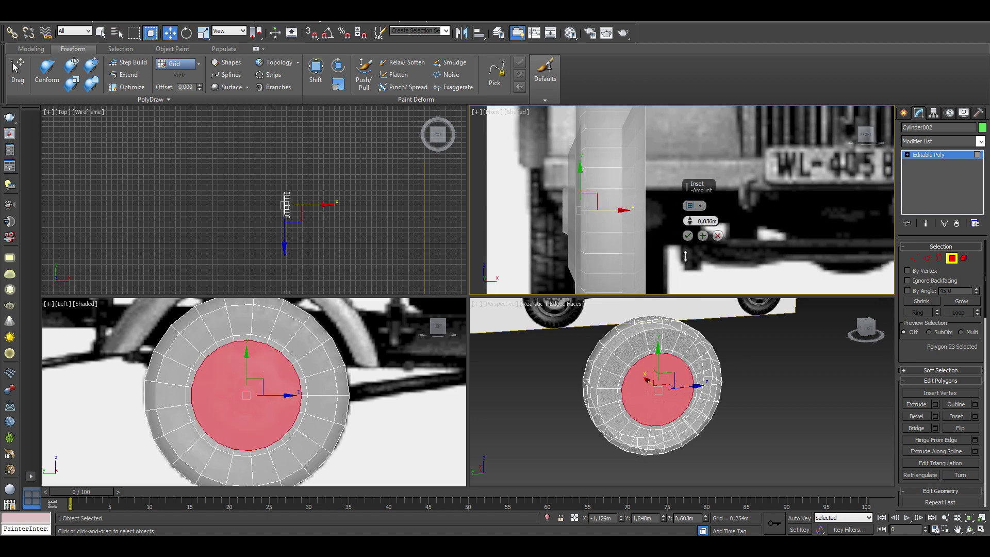
left_click(717, 236)
scroll(644, 202, "up", 2)
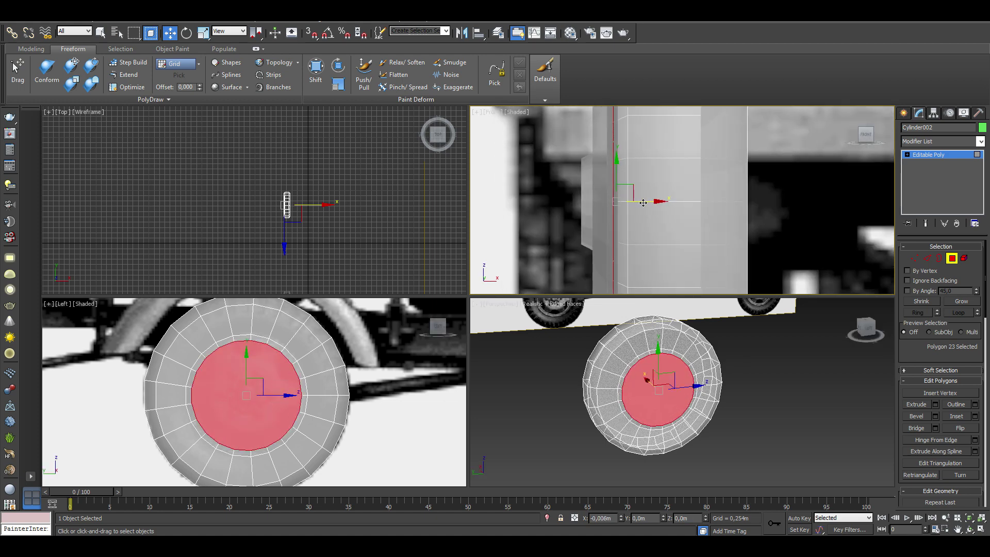
Step: Bevel the rear wheel face with a smaller outline, then inset its centre face
left_click(936, 420)
mouse_move(666, 433)
middle_mouse_down("alt")
mouse_move(688, 447)
mouse_move(541, 404)
middle_mouse_up("alt")
left_click_drag(690, 429, 690, 436)
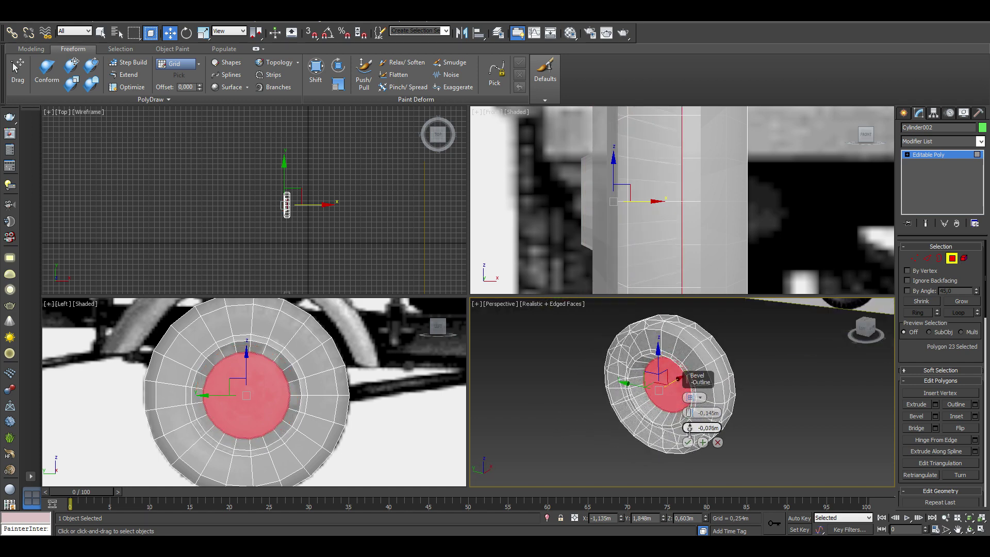
left_click(688, 442)
scroll(722, 387, "up", 3)
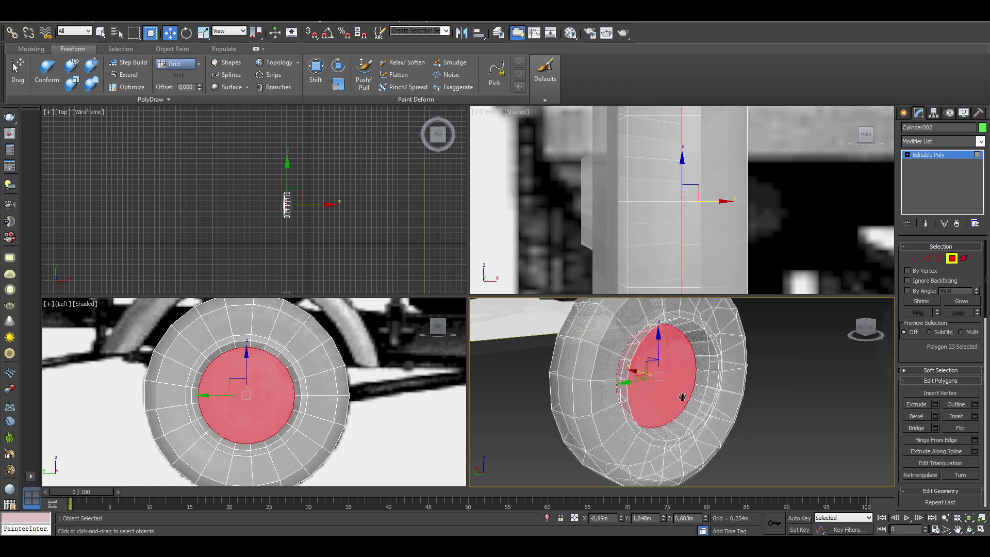
scroll(722, 387, "up", 2)
left_click(975, 416)
left_click_drag(690, 412, 689, 415)
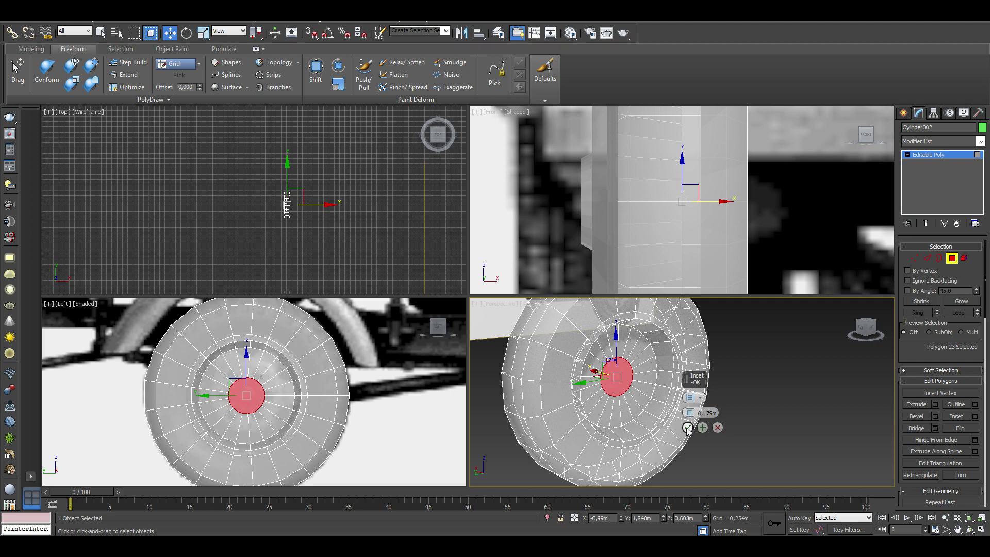
left_click(688, 428)
Step: Bevel the wheel's centre face, then bevel the whole wheel face inward
left_click_drag(706, 215, 708, 216)
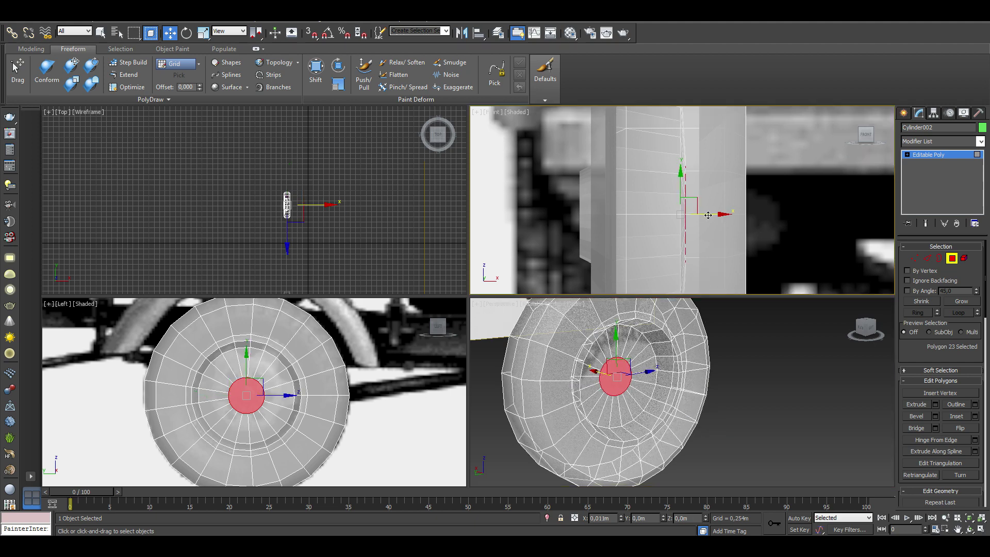
left_click(936, 416)
left_click_drag(690, 235, 693, 238)
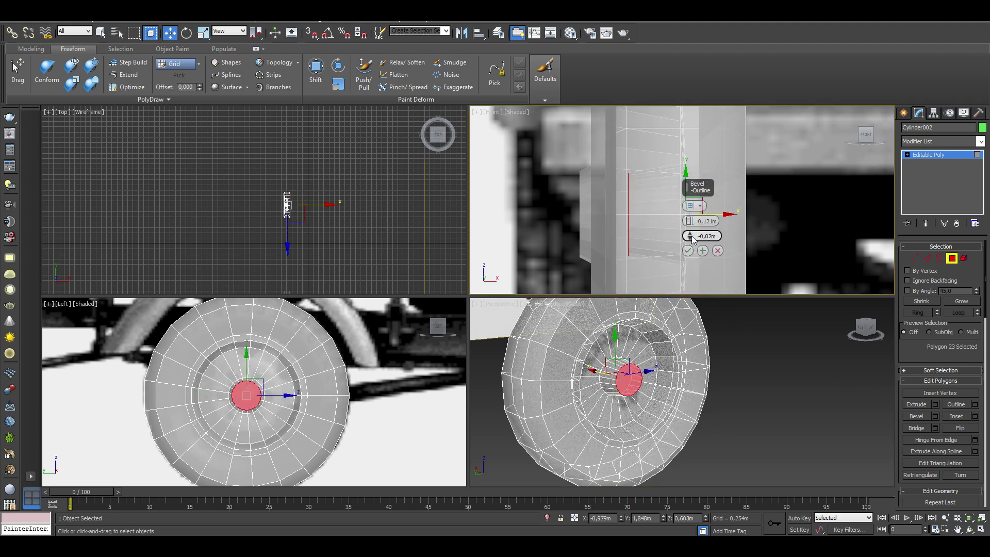
left_click(688, 251)
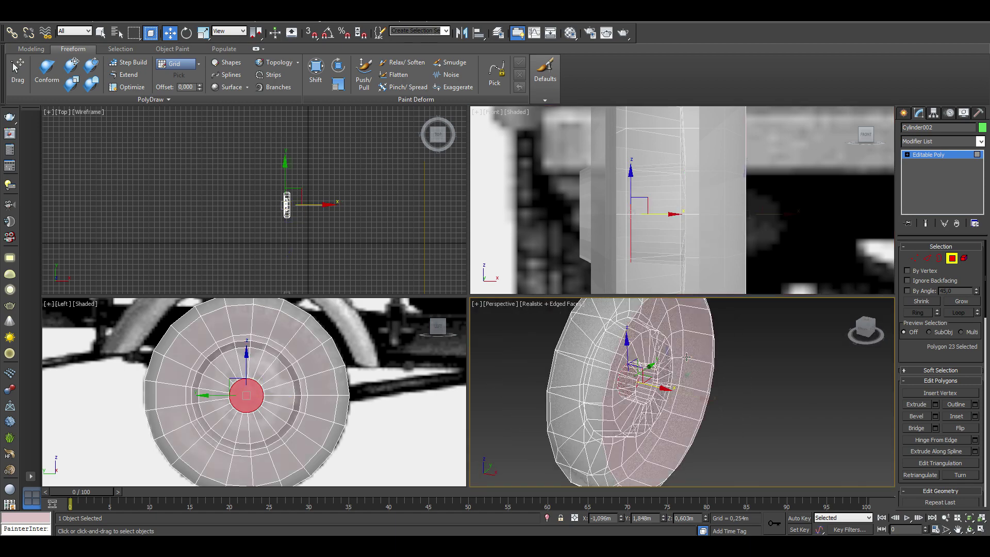
left_click(935, 416)
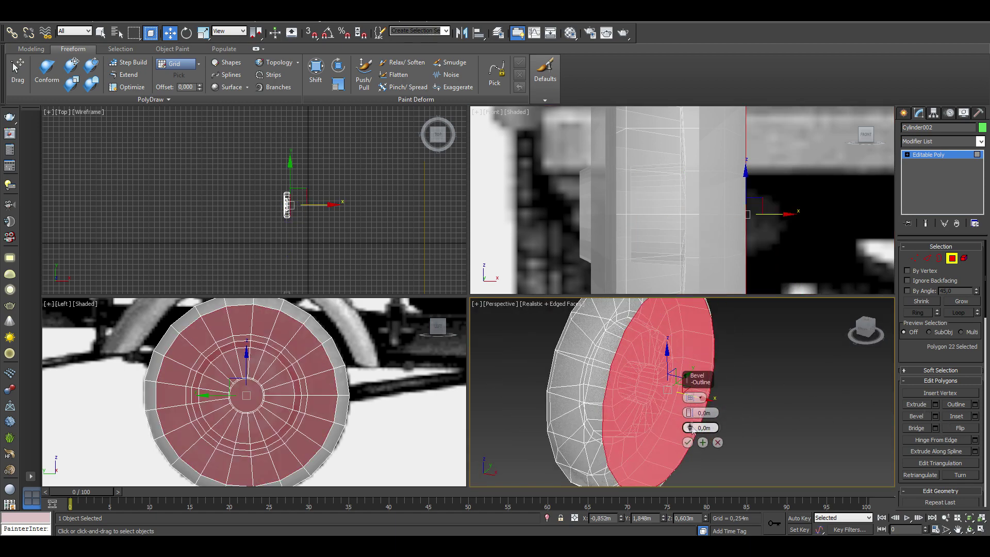
left_click_drag(691, 427, 689, 438)
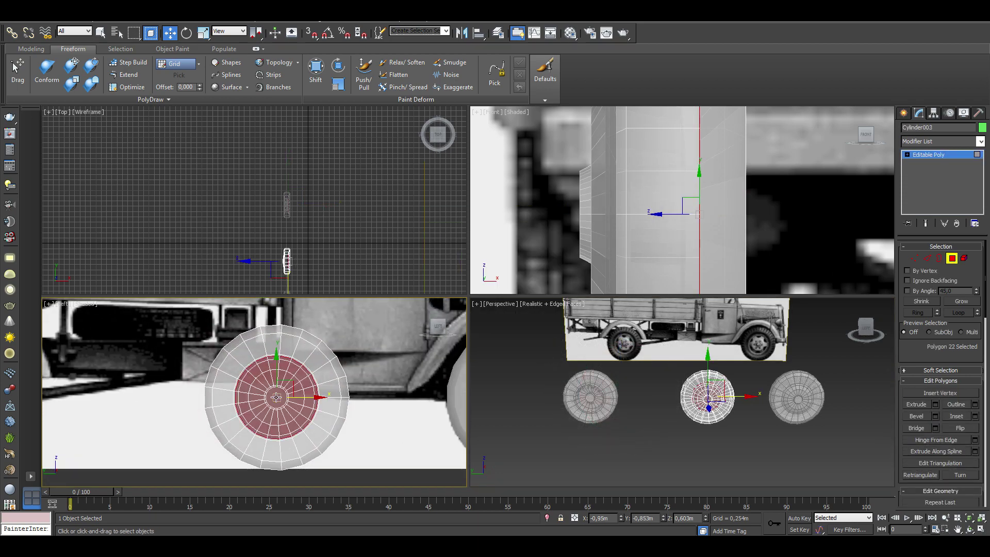
Step: Delete the inner hub faces and close the resulting hole with a flat cap
left_click(276, 397)
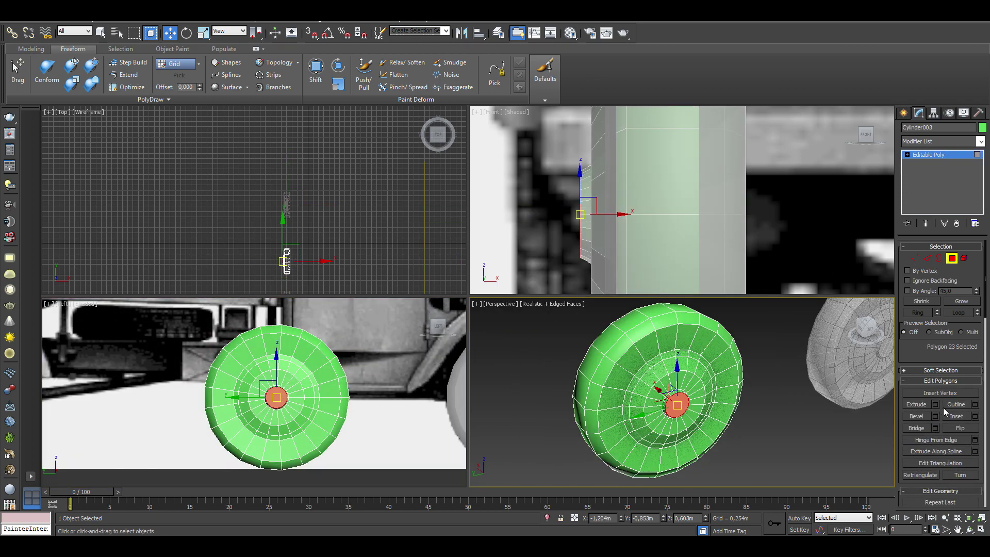
left_click(960, 302)
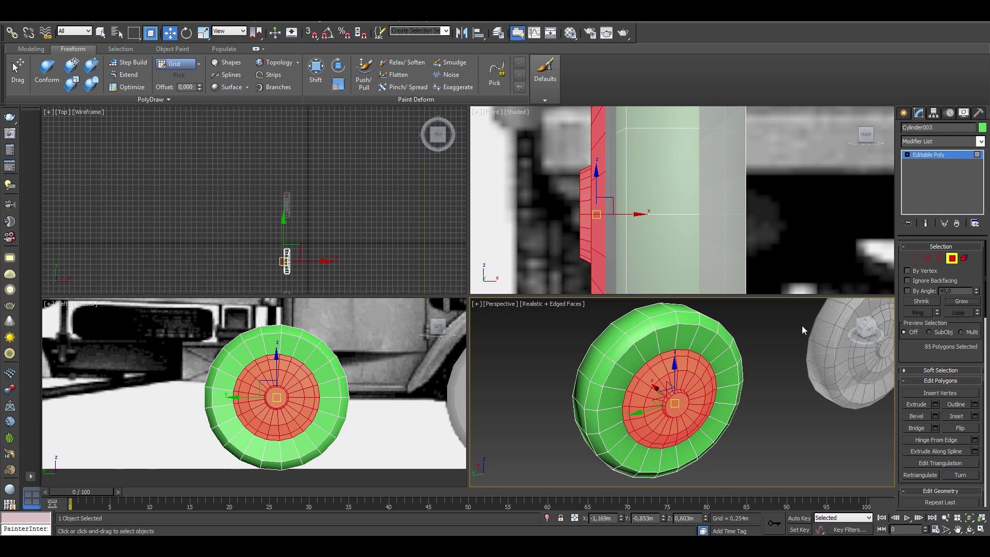
key("Delete")
key("3")
left_click(717, 338)
left_click(960, 405)
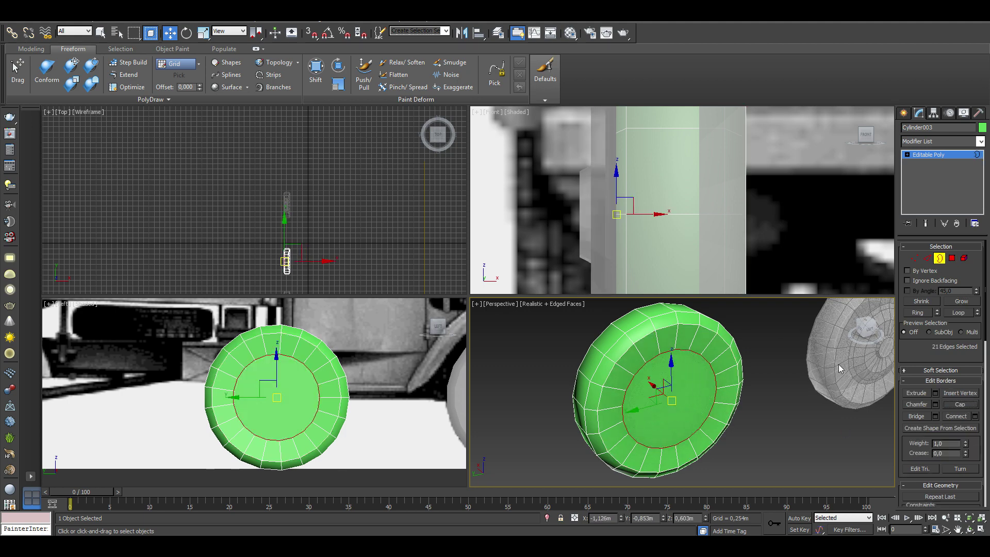
left_click(940, 258)
key("ctrl+shift+z")
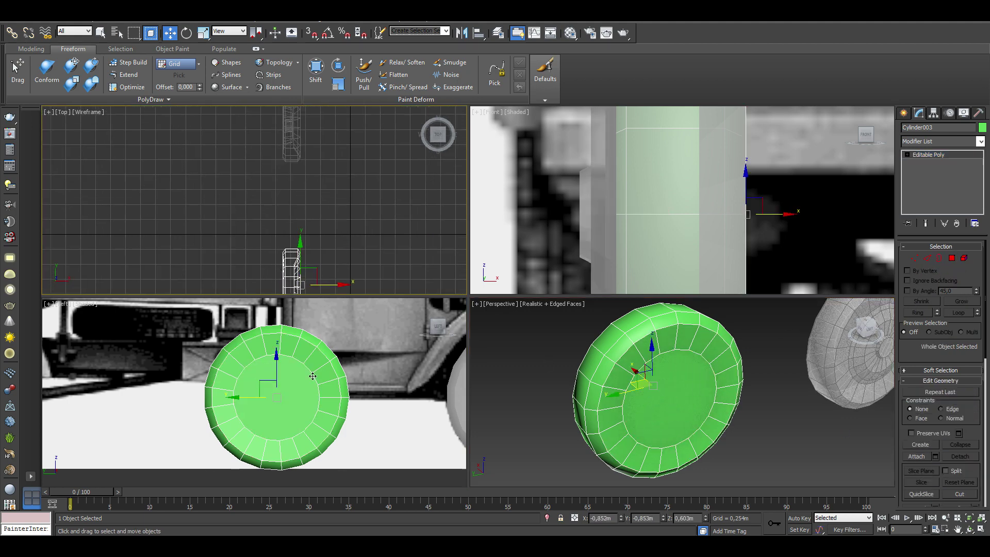
Step: Move the wheel onto the centre line and zoom extents in all viewports
left_click(334, 404)
left_click_drag(334, 404, 179, 405)
scroll(237, 408, "up", 3)
scroll(320, 395, "up", 4)
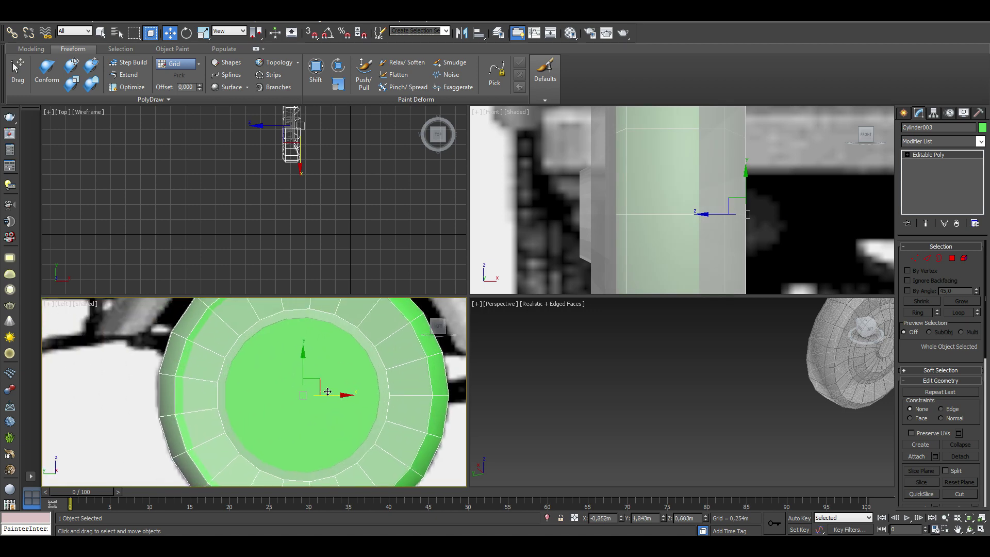
scroll(323, 397, "up", 3)
scroll(324, 396, "down", 2)
scroll(323, 392, "down", 5)
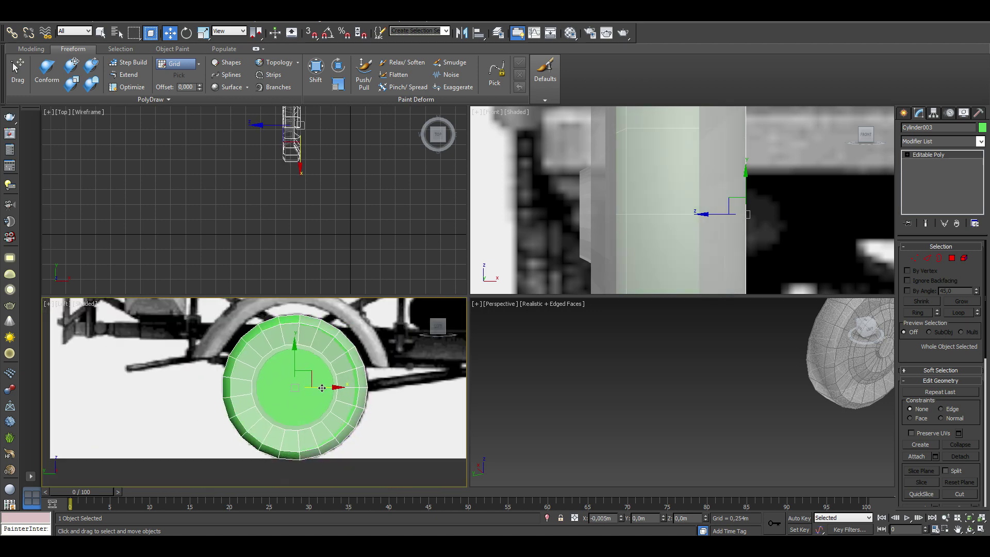
scroll(595, 206, "down", 3)
key("ctrl+shift+z")
Step: Mirror all wheels on X as copies and move them to the truck's other side
key("ctrl+a")
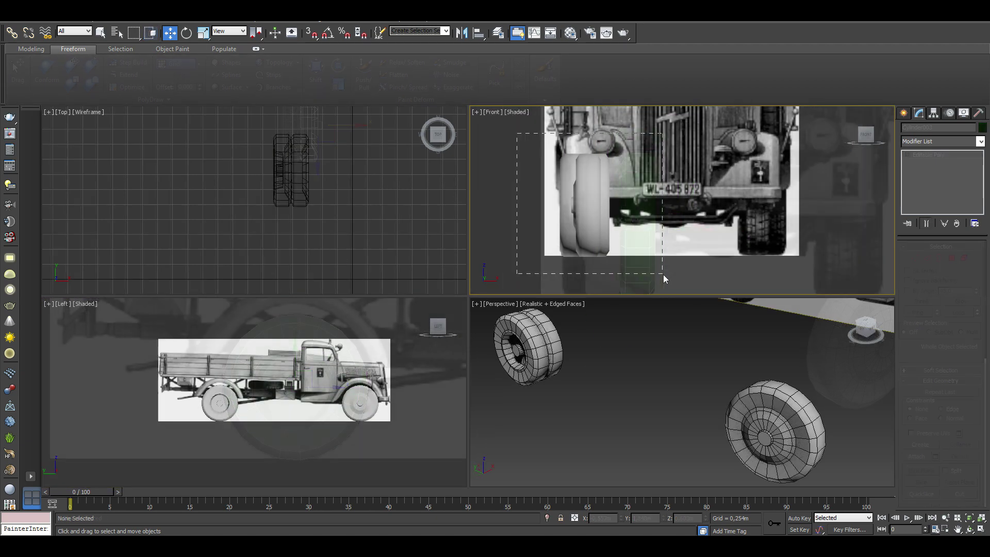
left_click(462, 32)
left_click(457, 322)
left_click(462, 32)
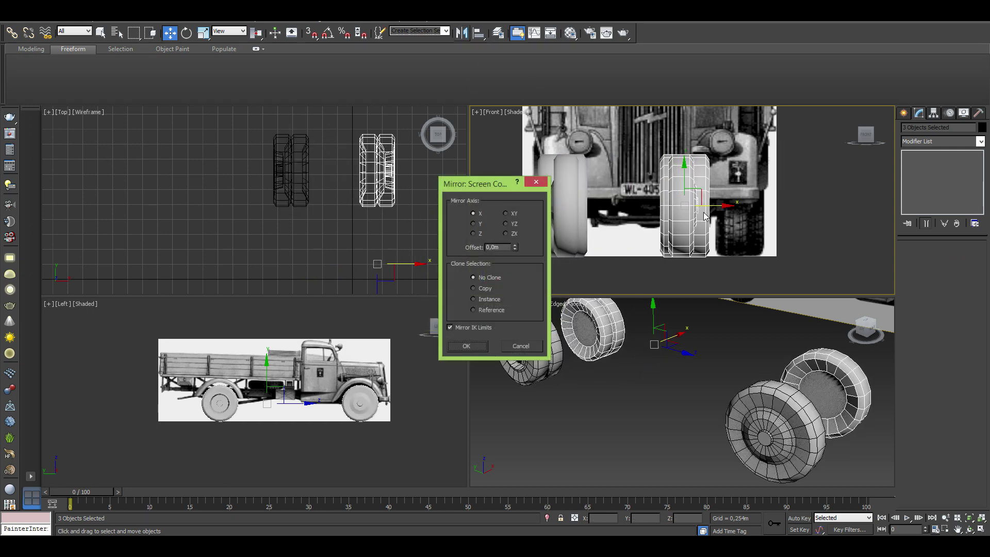
left_click(466, 345)
left_click_drag(613, 220, 666, 220)
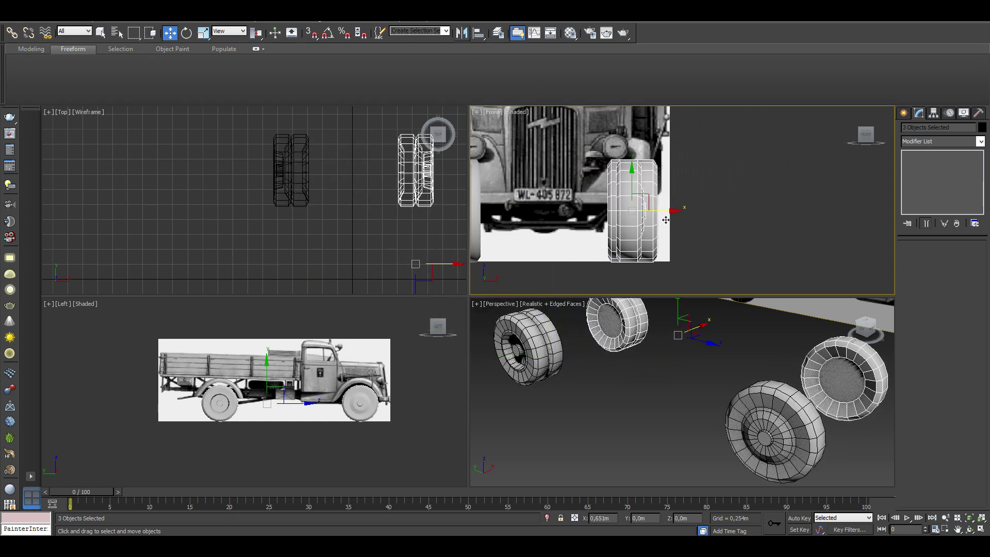
scroll(635, 407, "down", 3)
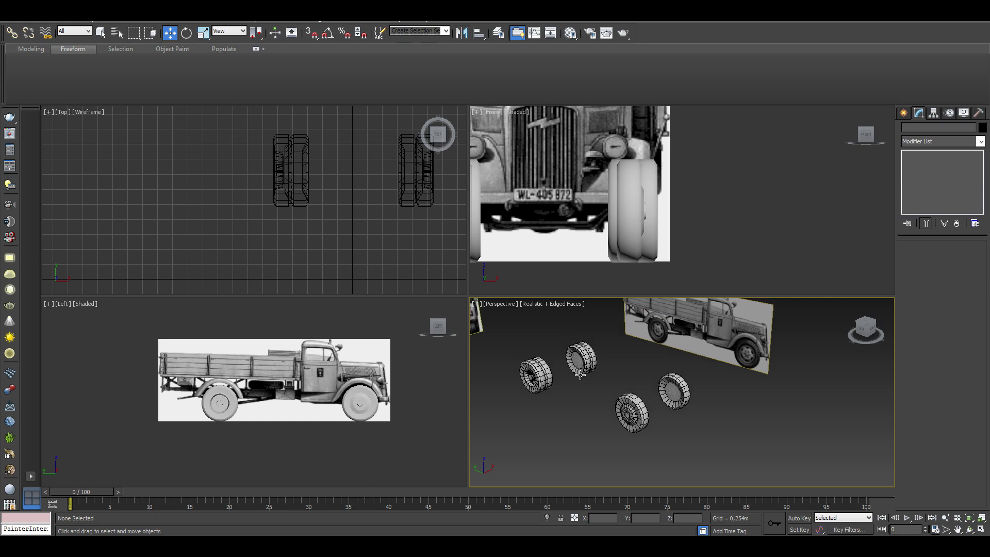
Step: Unhide all truck parts, maximize the Perspective view and orbit below the truck
left_click(581, 379)
right_click(581, 379)
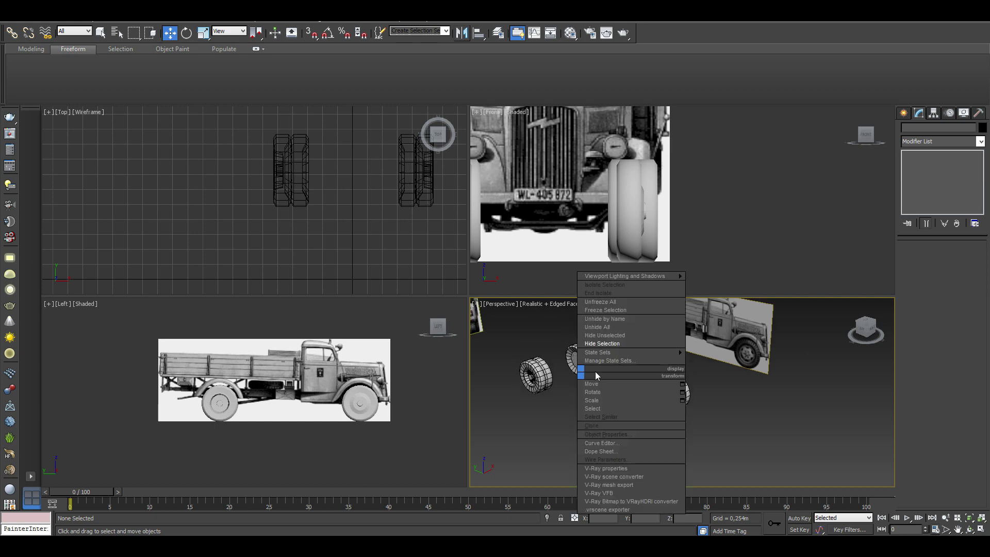
left_click(604, 327)
key("alt+w")
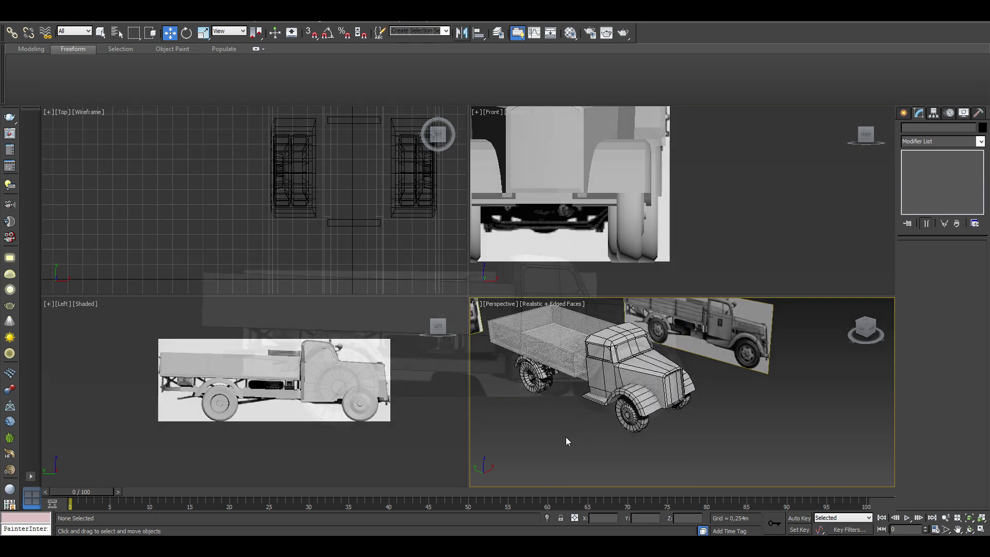
middle_click_drag(558, 344, 597, 305, "alt")
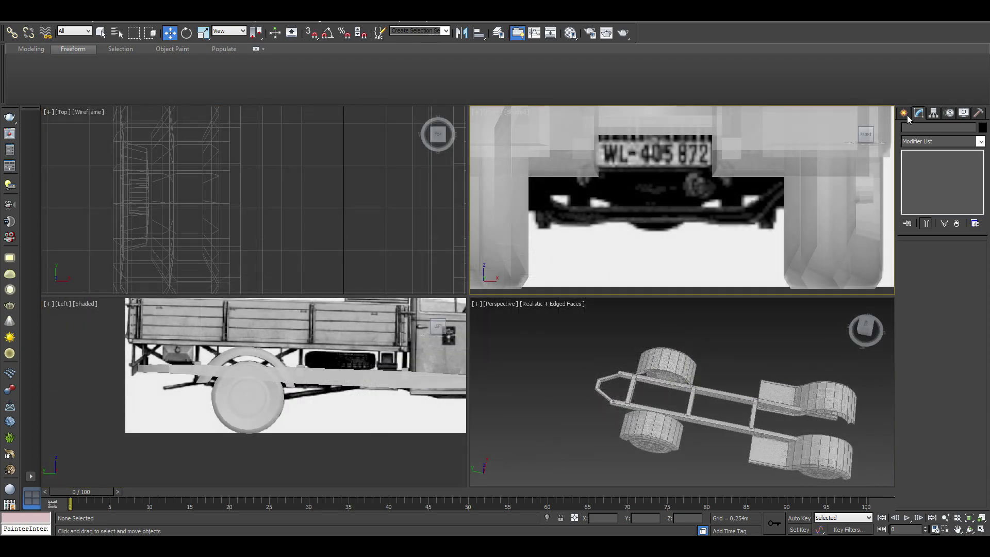
Step: Create a cylinder on the rear axle line and convert it to Editable Poly
left_click(905, 115)
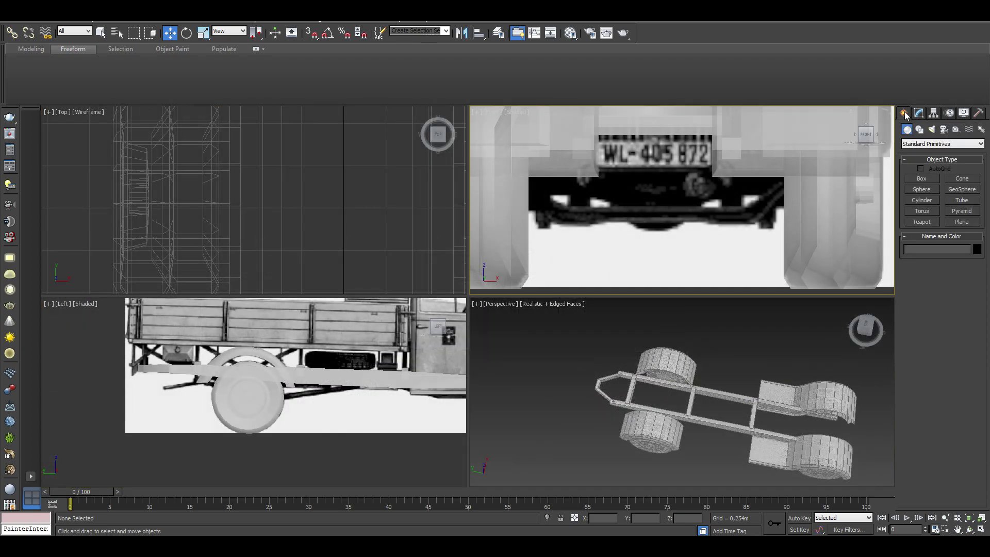
left_click(922, 200)
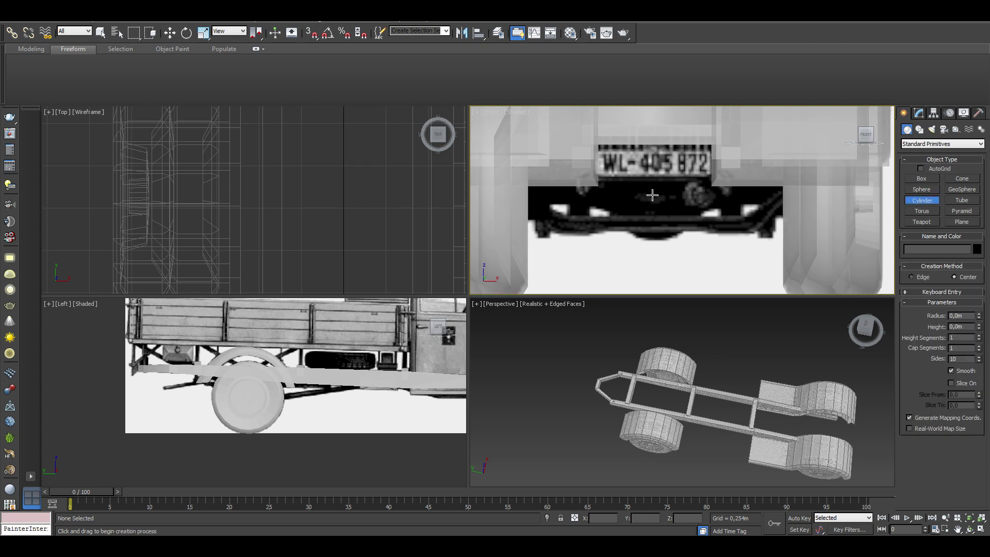
left_click_drag(653, 195, 664, 238)
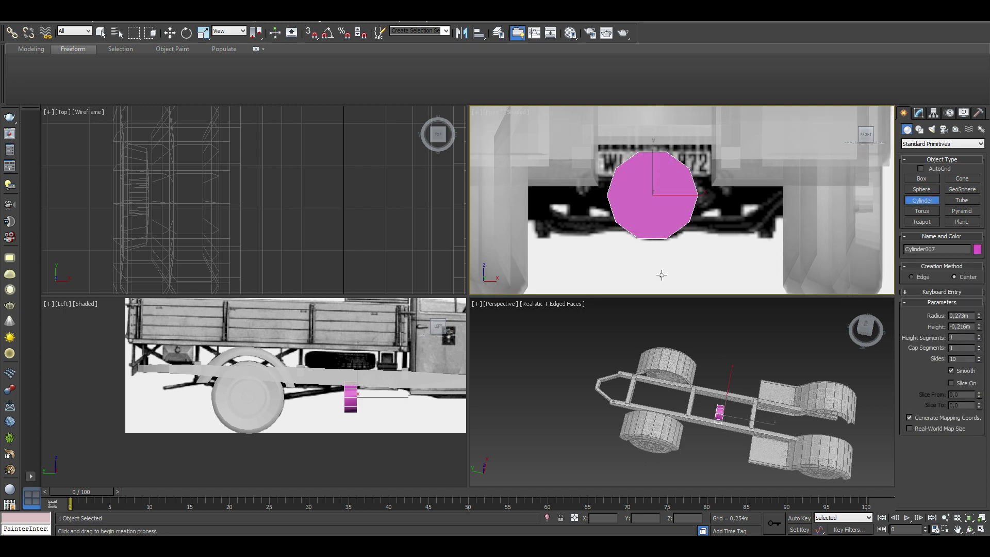
key("w")
left_click_drag(388, 395, 286, 395)
right_click(660, 398)
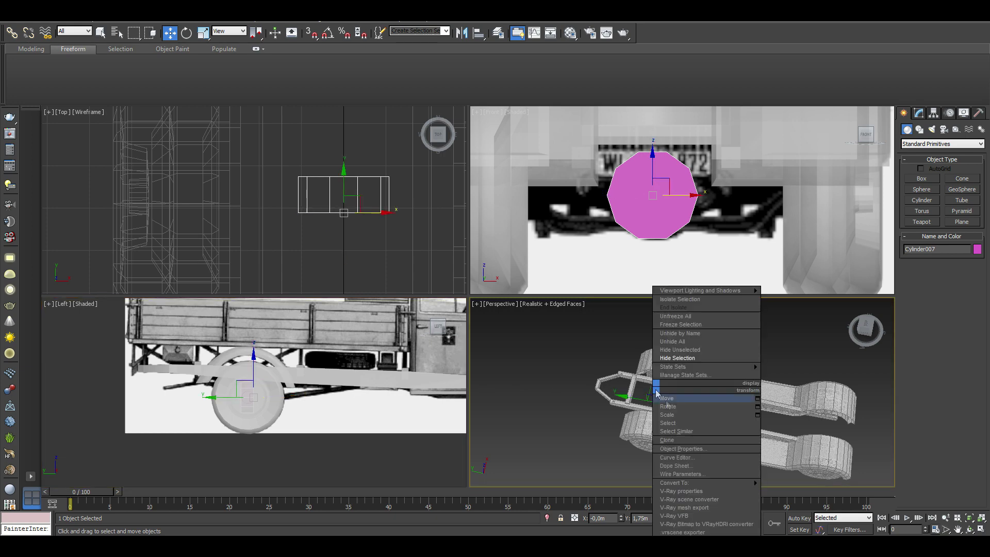
left_click(732, 478)
Step: Round the cylinder into a differential housing with Spherify applied and collapsed twice
key("z")
key("1")
left_click_drag(590, 154, 625, 257)
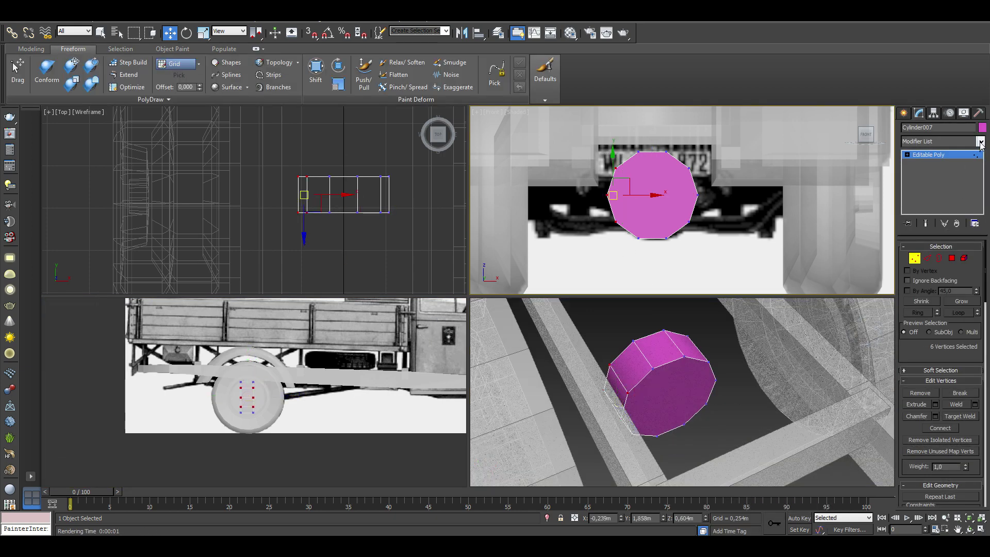
left_click(981, 145)
left_click_drag(981, 330, 989, 395)
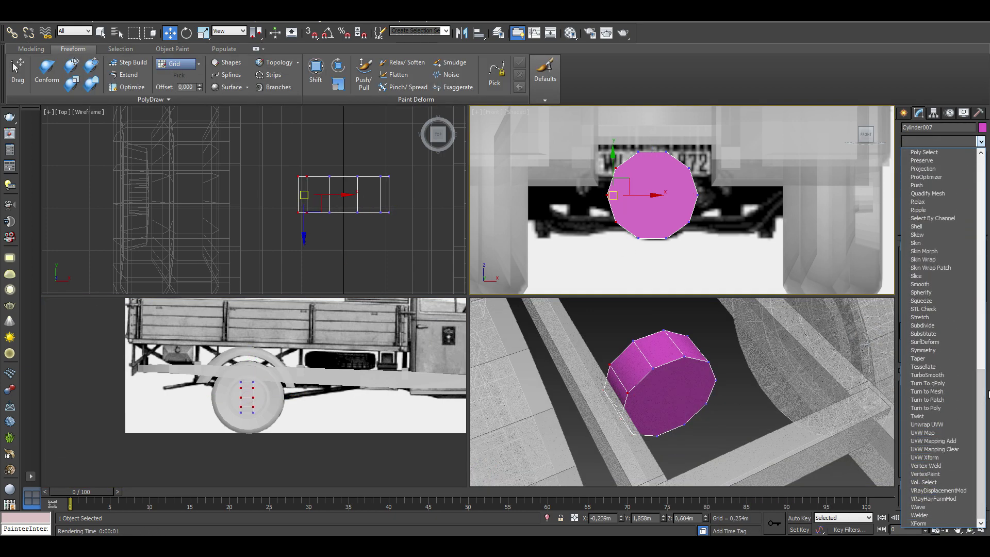
left_click(940, 293)
right_click(763, 215)
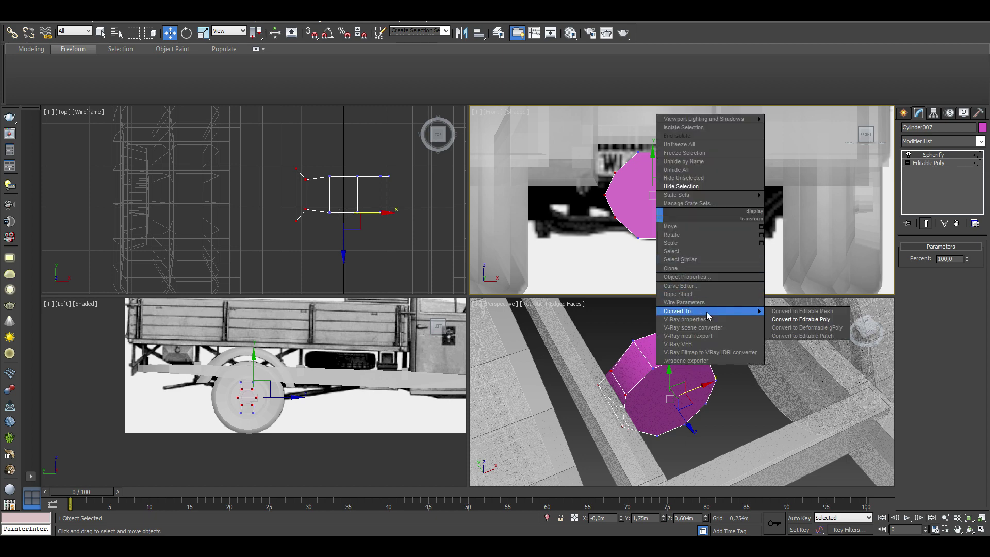
left_click(780, 321)
left_click(981, 141)
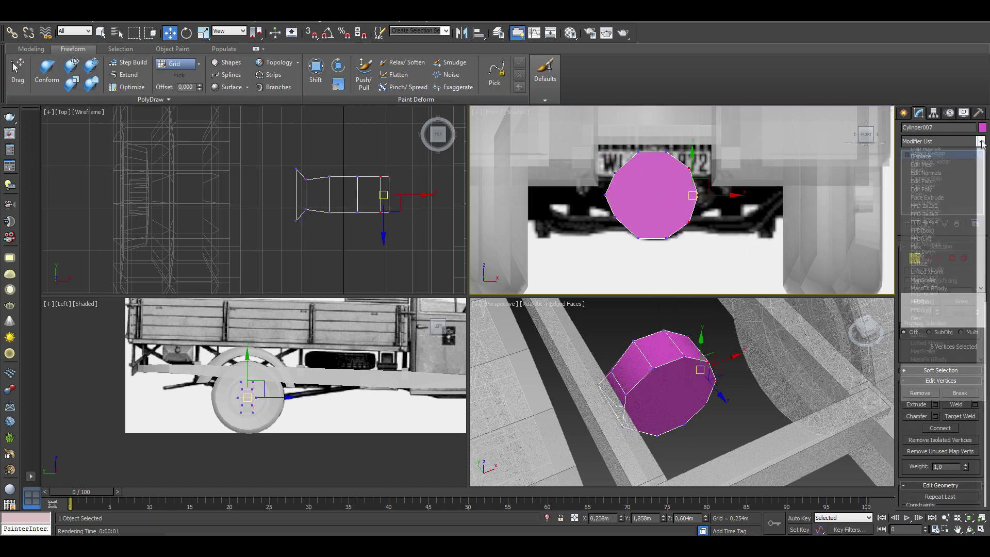
left_click(940, 297)
right_click(685, 270)
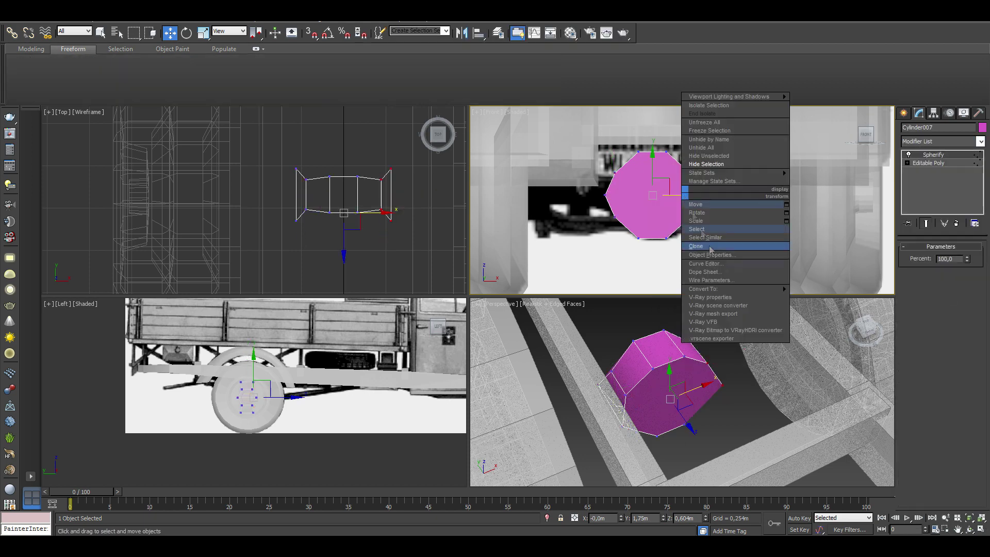
left_click(732, 330)
Step: Extrude the housing's side caps outward into axle tubes reaching both wheels
key("4")
scroll(556, 383, "up", 3)
left_click(556, 383)
middle_click_drag(556, 383, 645, 383, "alt")
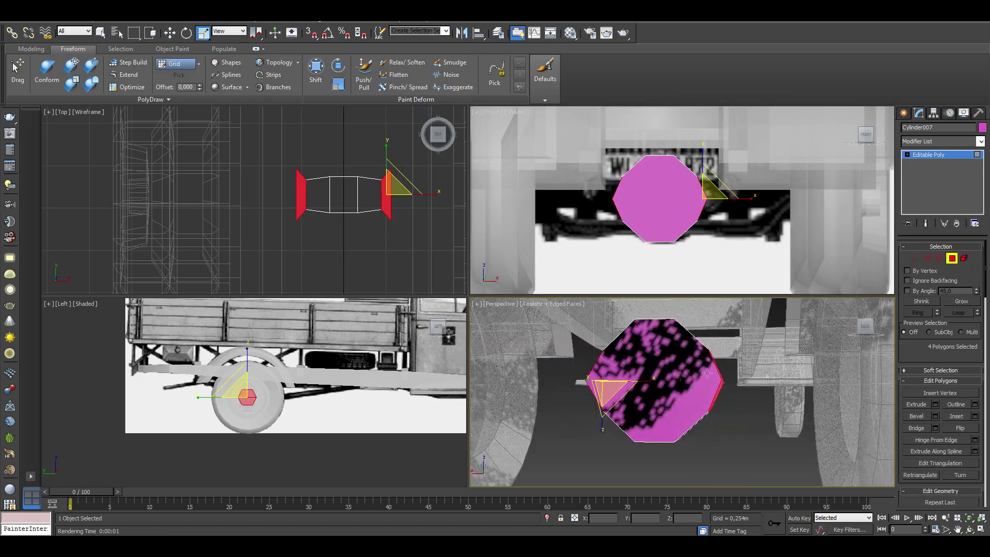
left_click(935, 404)
left_click_drag(690, 412, 683, 360)
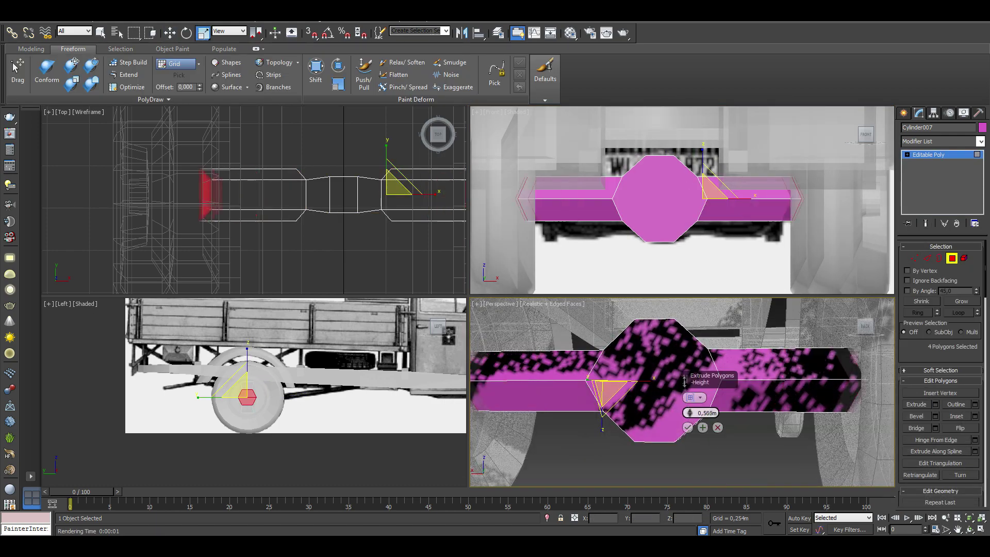
left_click(687, 427)
Step: Bevel the housing's front and rear octagon faces and flatten them along Z
middle_click_drag(688, 427, 671, 392, "alt")
left_click(935, 416)
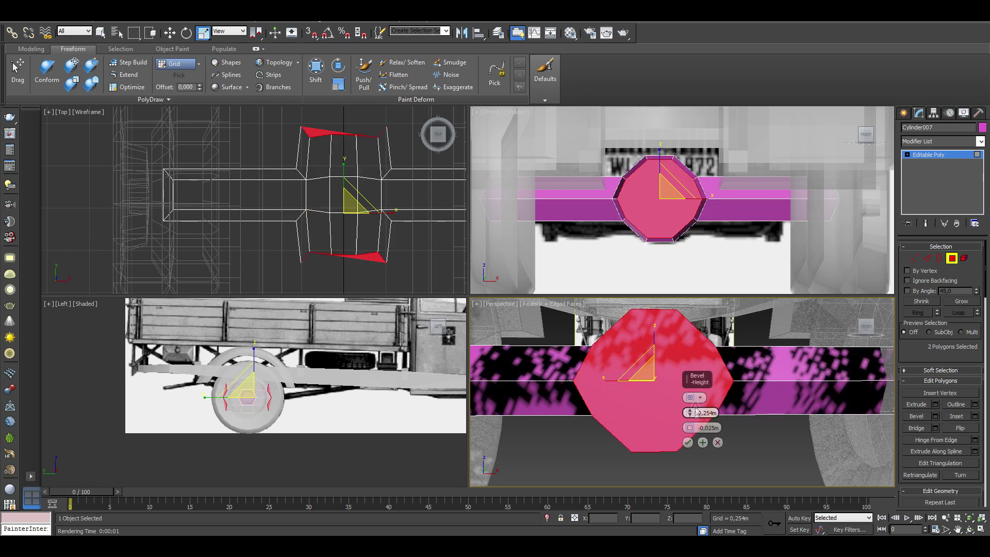
left_click(344, 233)
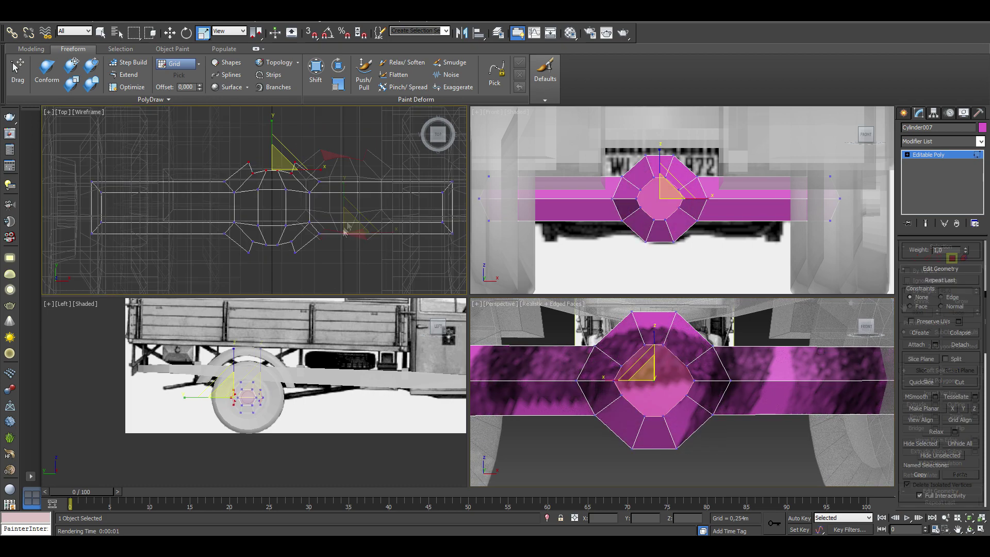
left_click(975, 409)
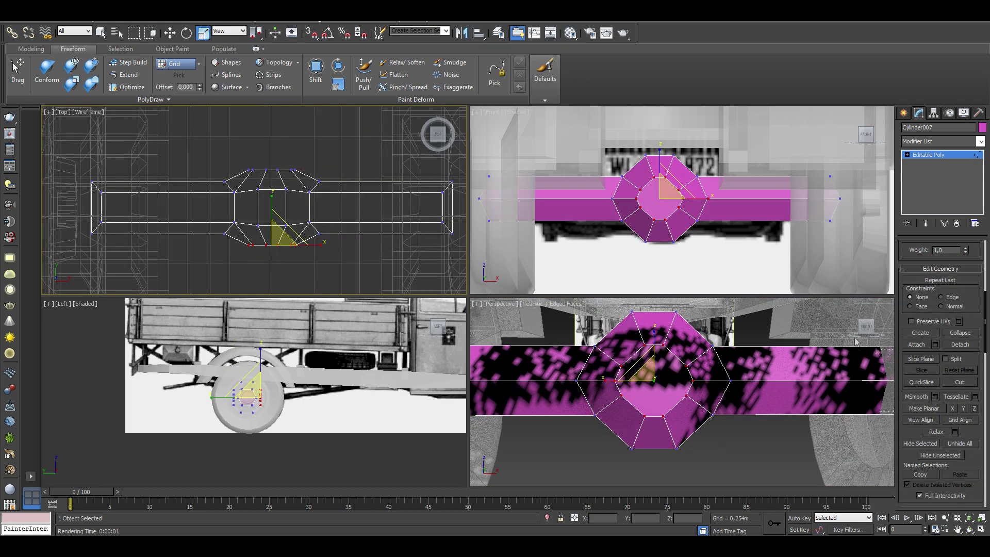
middle_click_drag(144, 238, 247, 244)
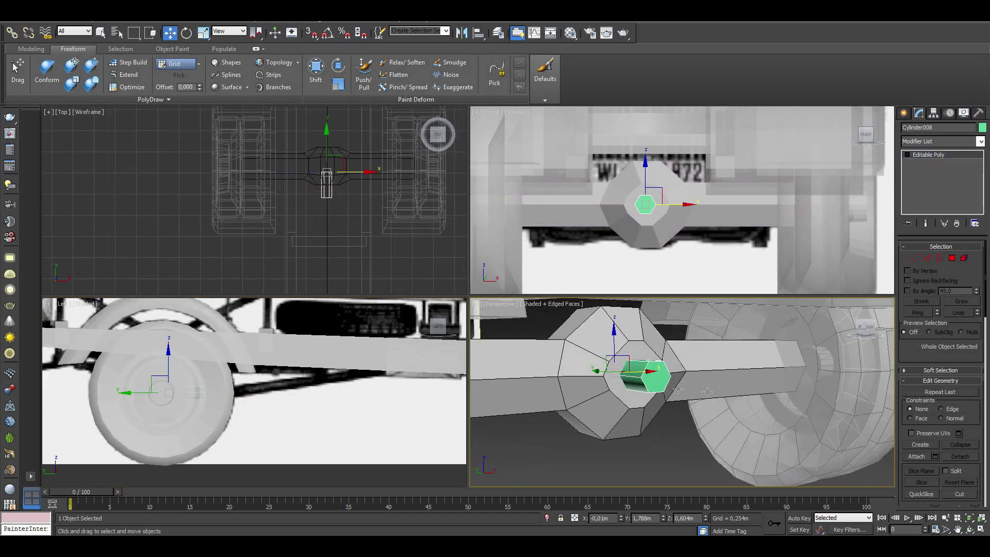
Step: Extrude the small cylinder's end face into a long, upward-angled driveshaft with a bevelled joint
key("4")
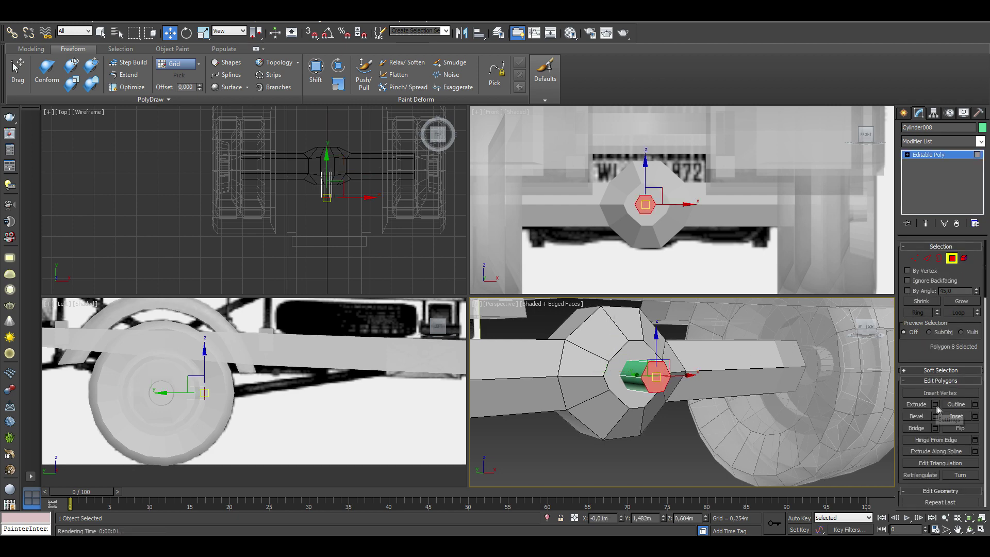
left_click(936, 405)
left_click(729, 418)
left_click(935, 405)
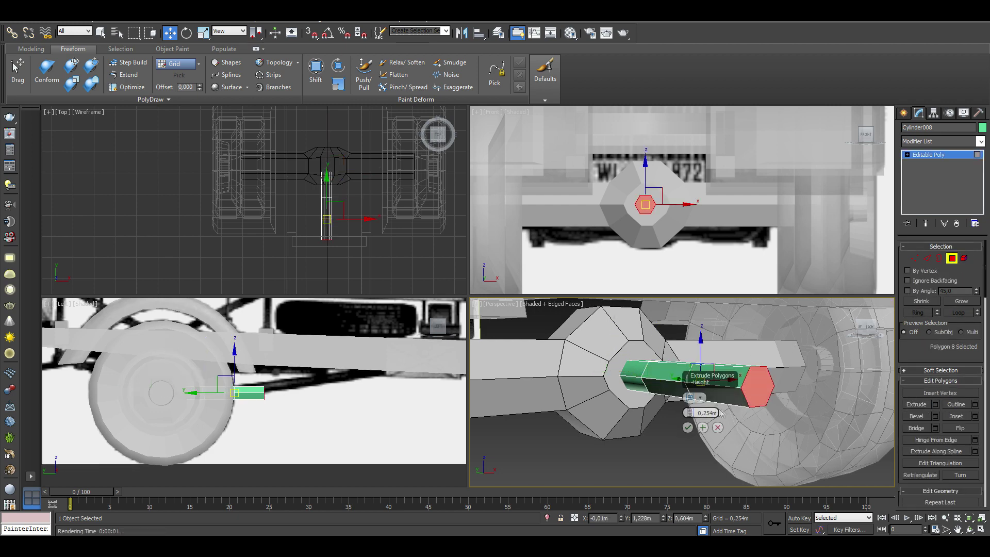
left_click_drag(690, 413, 689, 283)
left_click(688, 427)
scroll(313, 367, "down", 3)
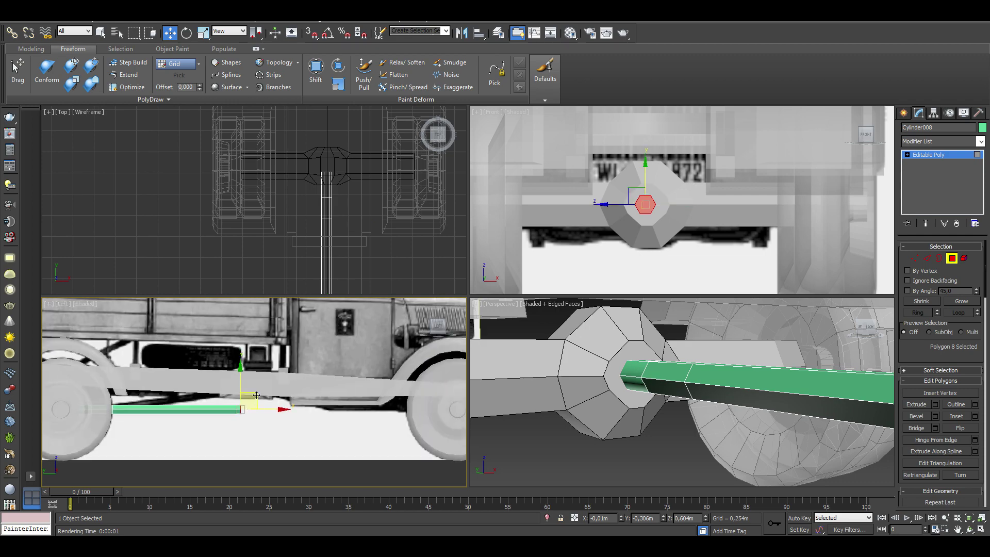
left_click_drag(250, 401, 312, 366)
middle_click_drag(313, 367, 404, 349)
mouse_move(178, 361)
left_mouse_down()
mouse_move(217, 413)
mouse_move(262, 417)
mouse_move(261, 435)
left_mouse_up()
left_click(936, 417)
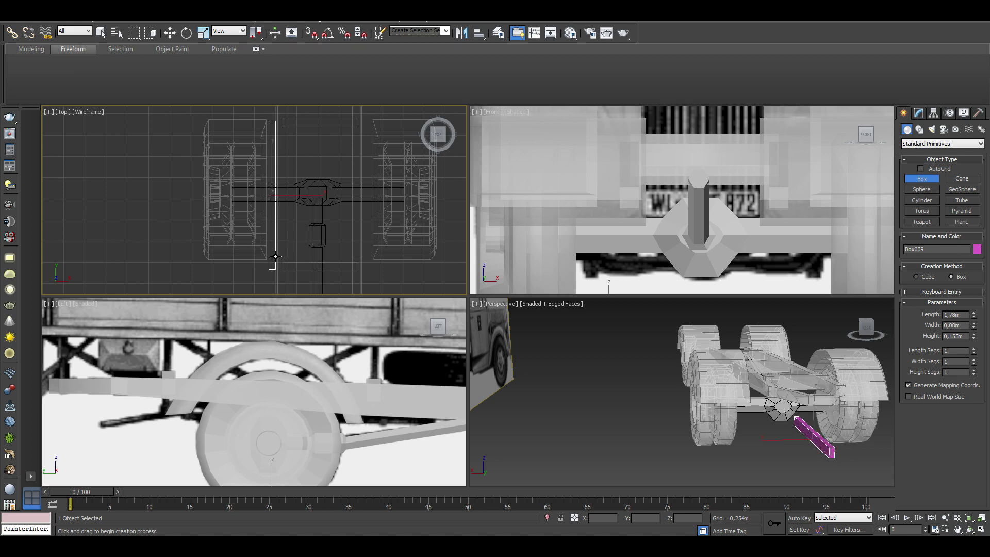
Step: Move the new box up to the wheel hub, convert it to Editable Poly, and connect a middle edge
key("w")
scroll(268, 443, "down", 2)
left_click_drag(270, 427, 270, 367)
right_click(271, 354)
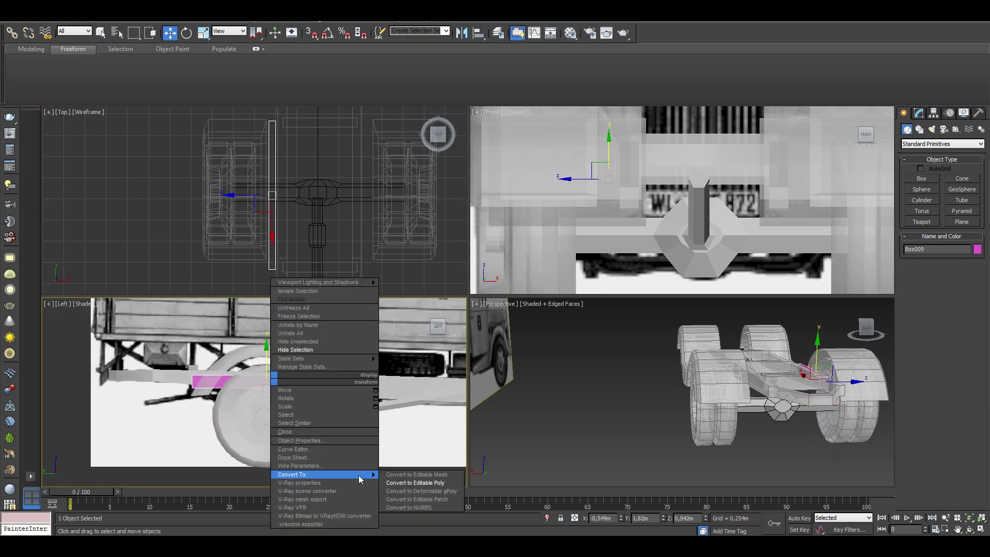
left_click(408, 473)
left_click(975, 441)
left_click(262, 446)
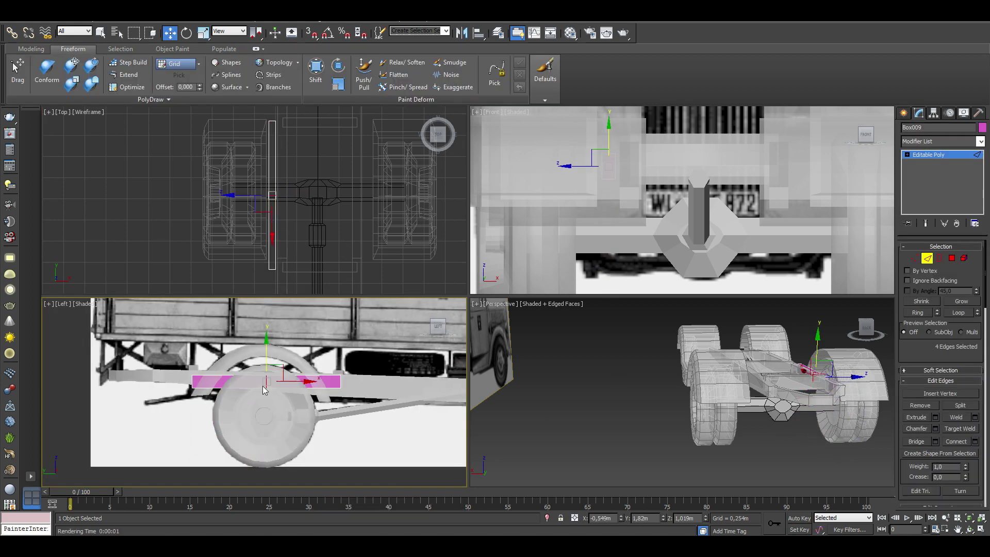
key("1")
scroll(255, 376, "up", 3)
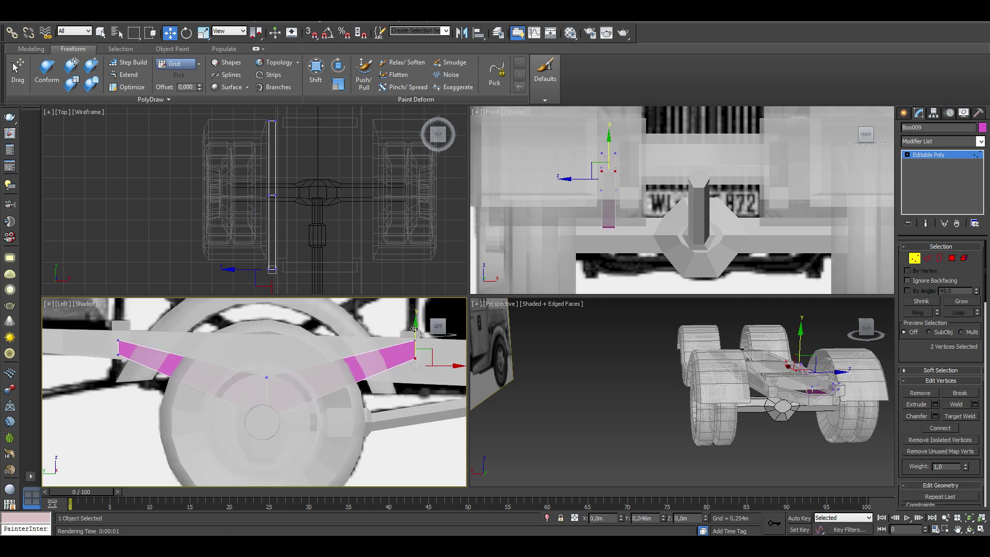
middle_click_drag(211, 376, 211, 357)
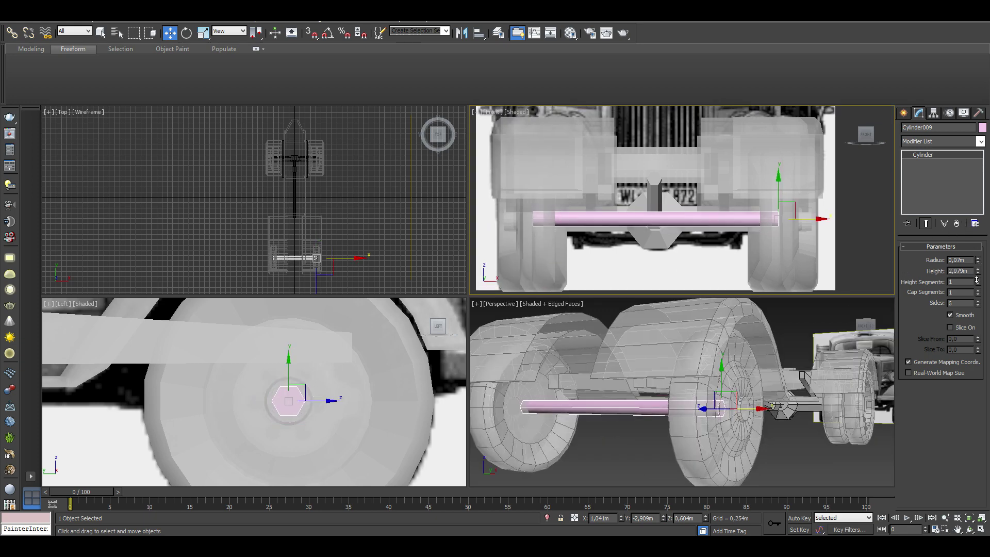
Step: Add edge loops along the axle and lower its middle vertices to bend it down
right_click(673, 224)
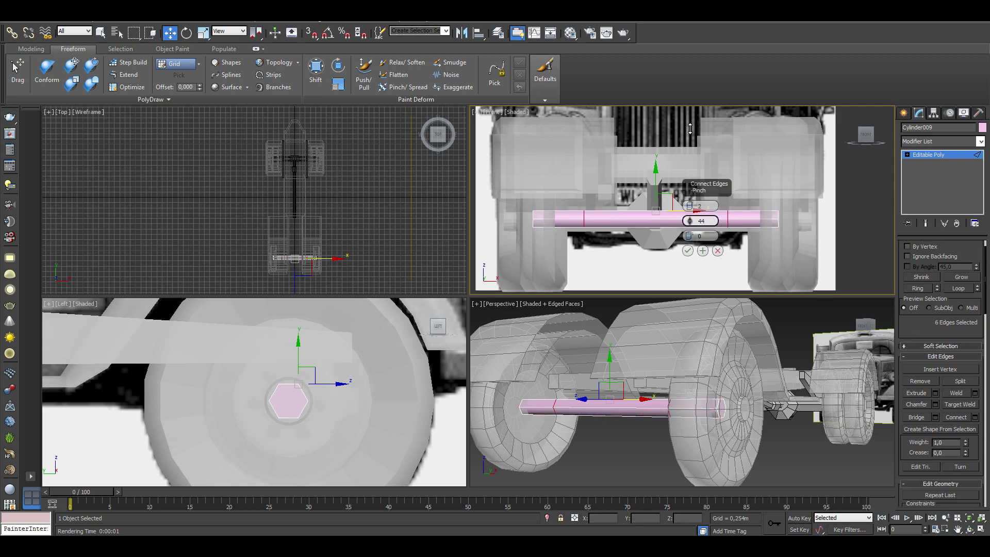
left_click(688, 251)
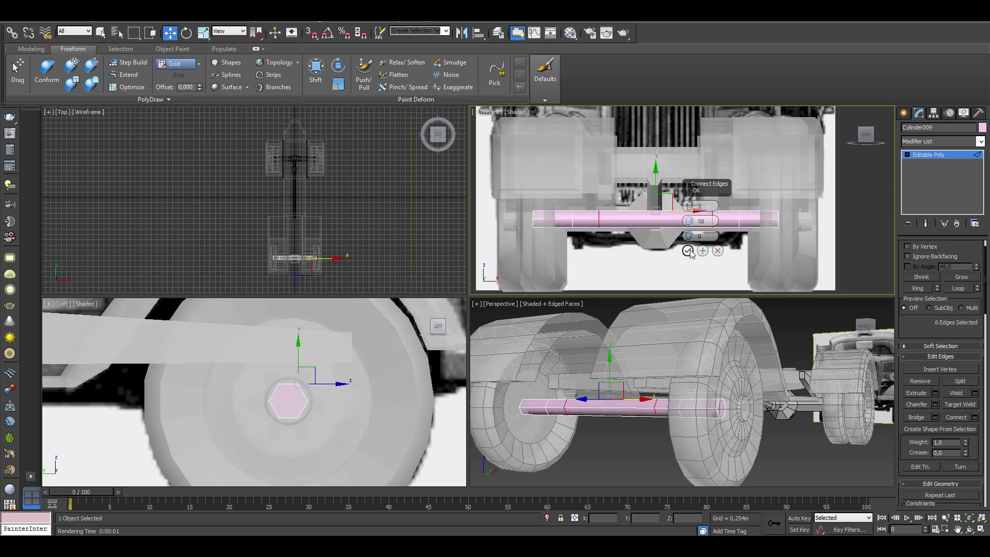
key("1")
left_click_drag(722, 252, 722, 252)
left_click_drag(653, 181, 653, 197)
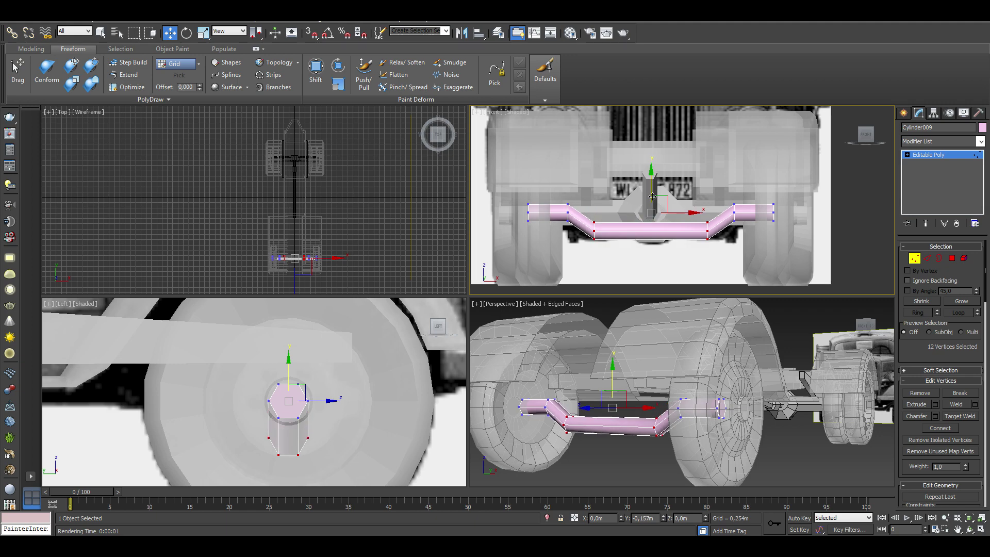
left_click_drag(722, 198, 753, 235, "ctrl")
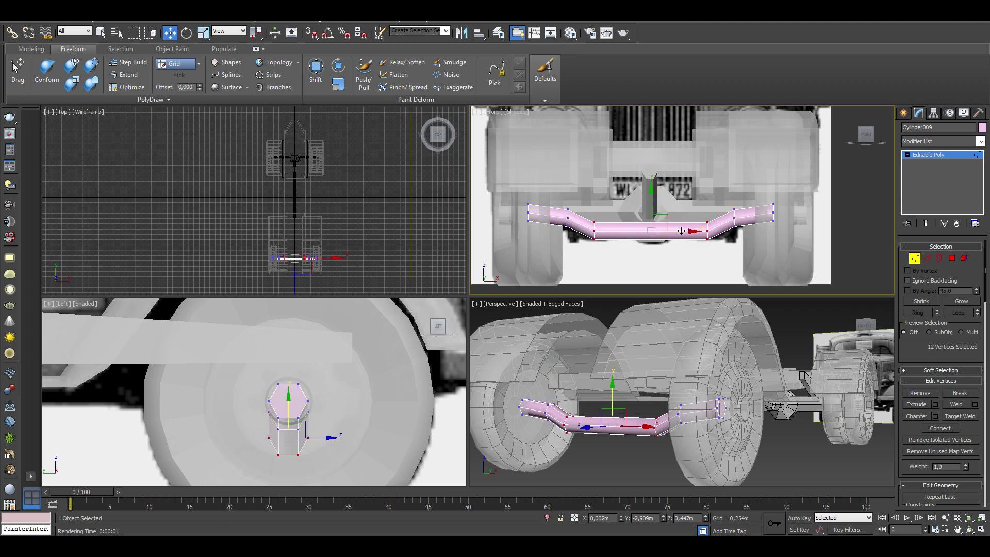
left_click_drag(652, 199, 652, 202)
key("1")
scroll(393, 423, "down", 3)
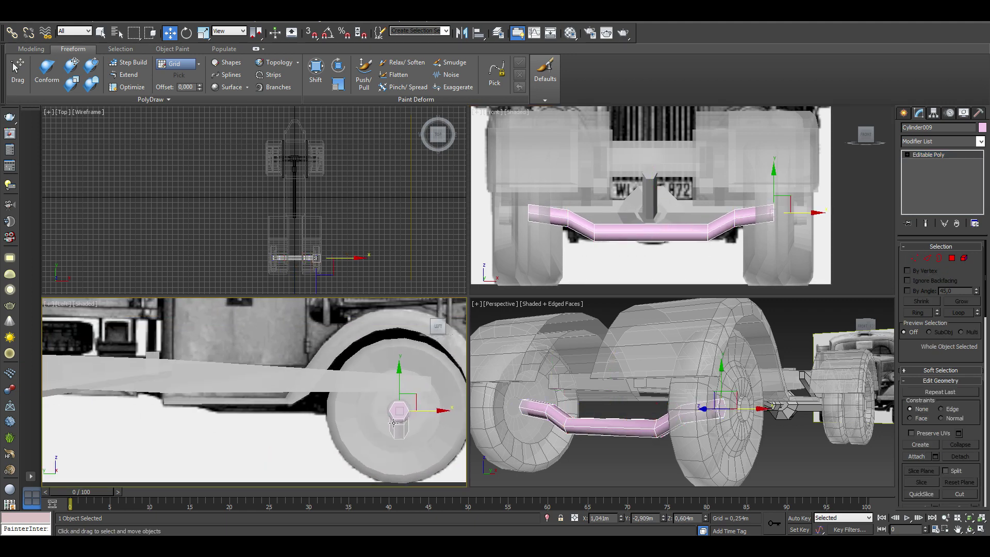
Step: Select the long side beam's end vertices at the front wheel hub
middle_click_drag(266, 397, 208, 382)
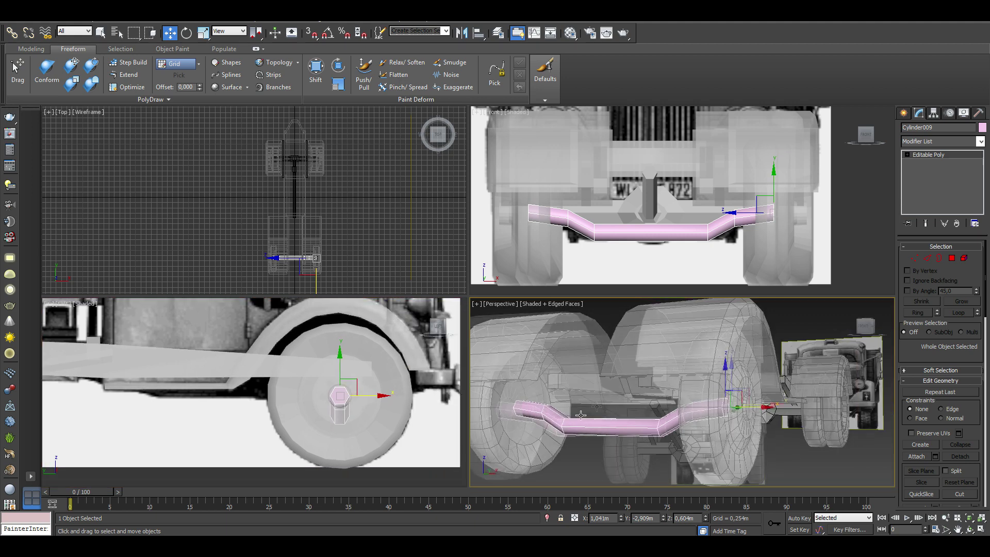
middle_click_drag(671, 392, 732, 392, "alt")
left_click(705, 403)
left_click(915, 258)
left_click_drag(335, 433, 363, 402)
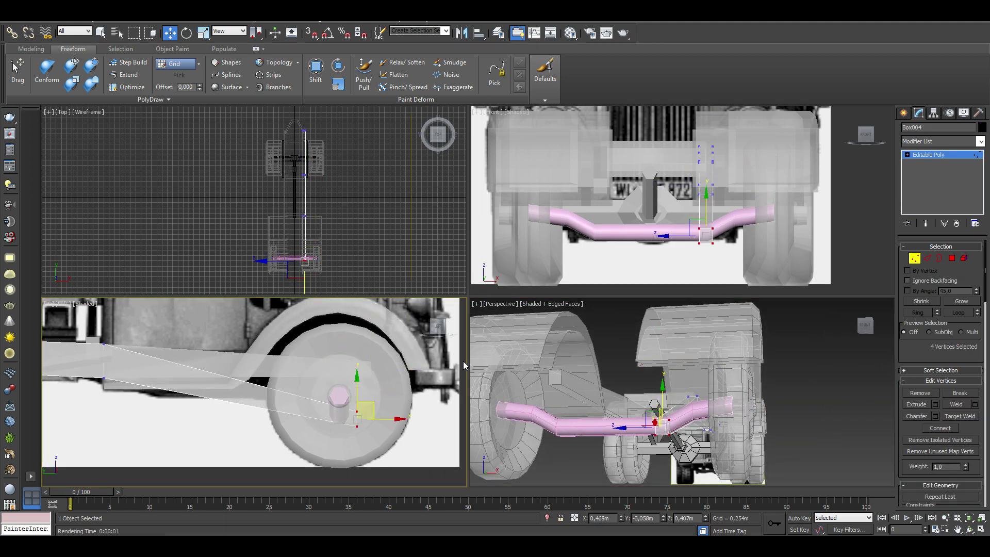
Step: Move the second side beam's end vertices onto the front wheel hub
key("1")
left_click(361, 402)
key("1")
left_click_drag(335, 433, 373, 402)
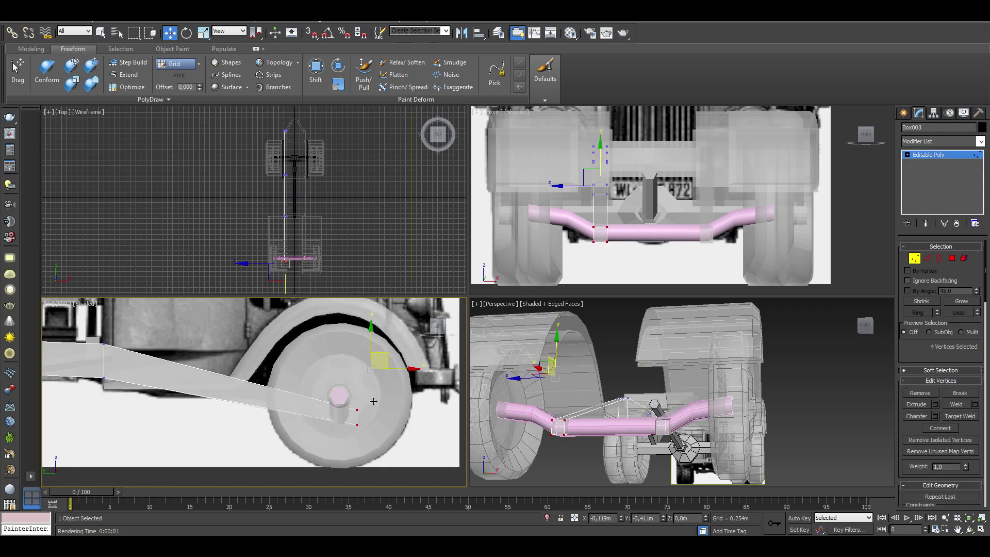
key("1")
middle_click_drag(696, 392, 645, 381, "alt")
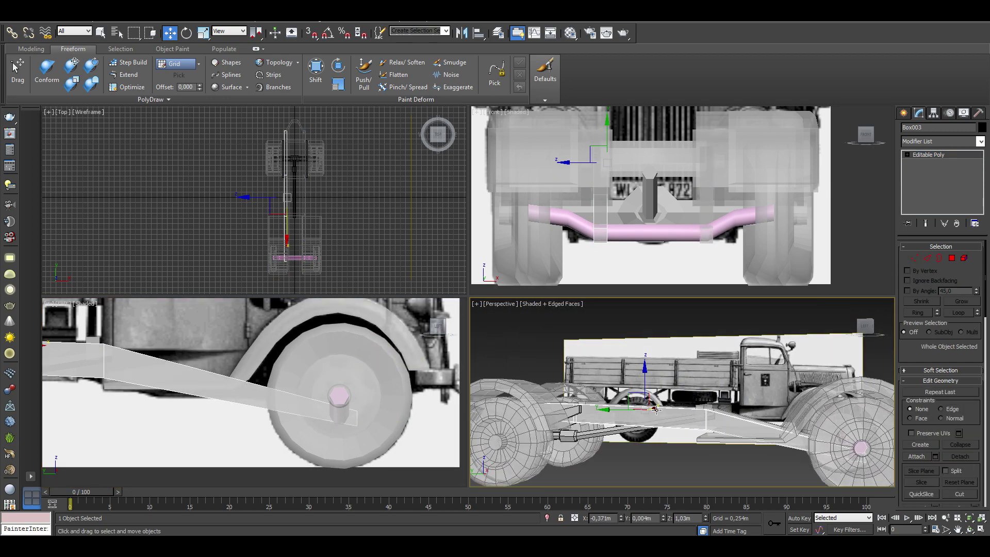
middle_click_drag(606, 243, 593, 231)
Step: Adjust both beams' end vertices at the hub and edit the new six-sided cylinder's parameters
key("1")
left_click(373, 398)
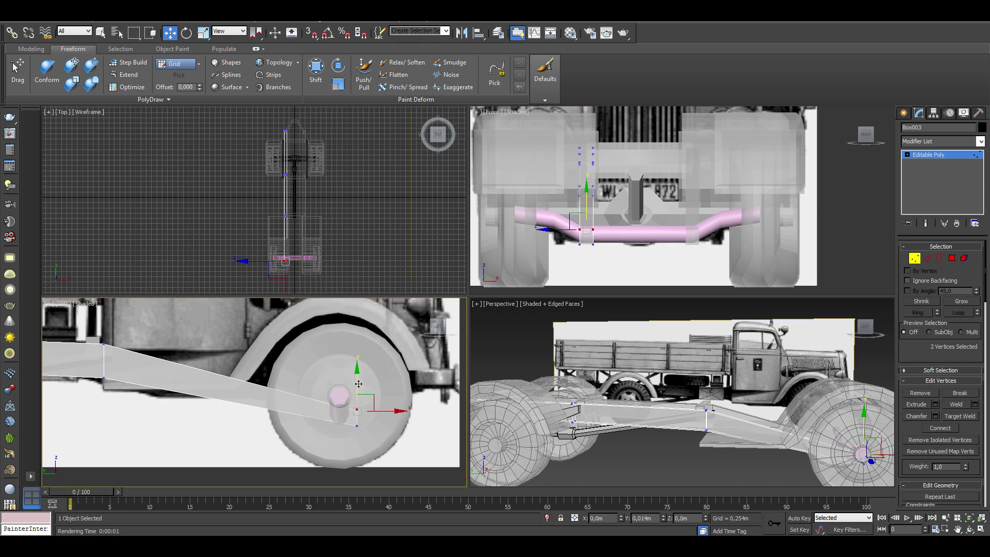
left_click(368, 400)
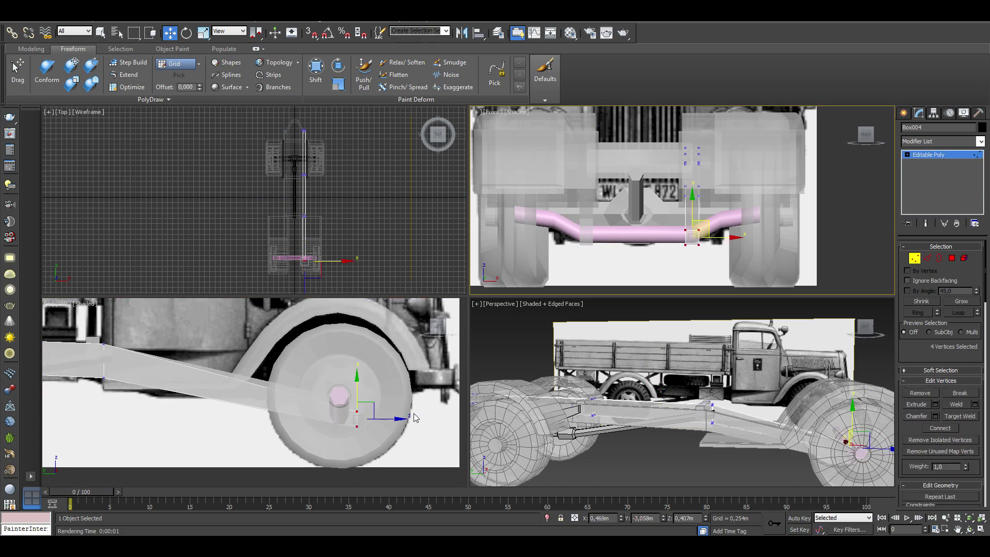
scroll(323, 388, "up", 3)
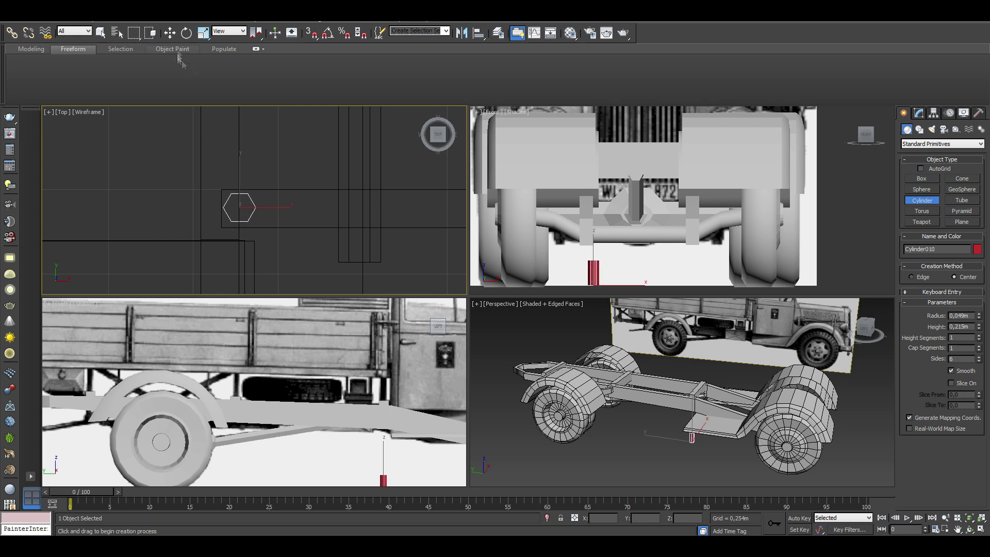
key("w")
scroll(383, 465, "up", 5)
left_click(918, 113)
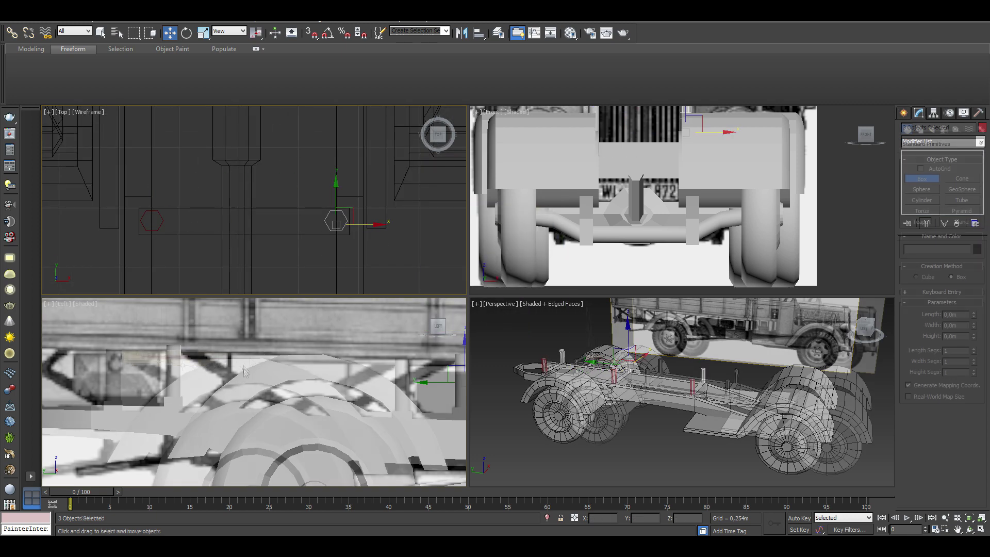
Step: Convert the new brace box to an Editable Poly and switch to edge editing
left_click(169, 33)
scroll(239, 131, "down", 2)
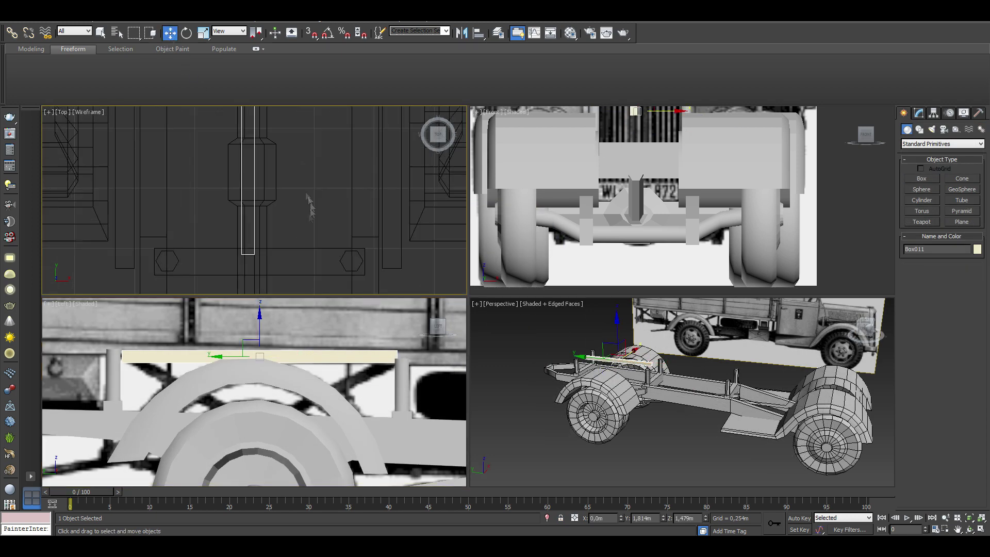
scroll(240, 131, "down", 2)
right_click(266, 356)
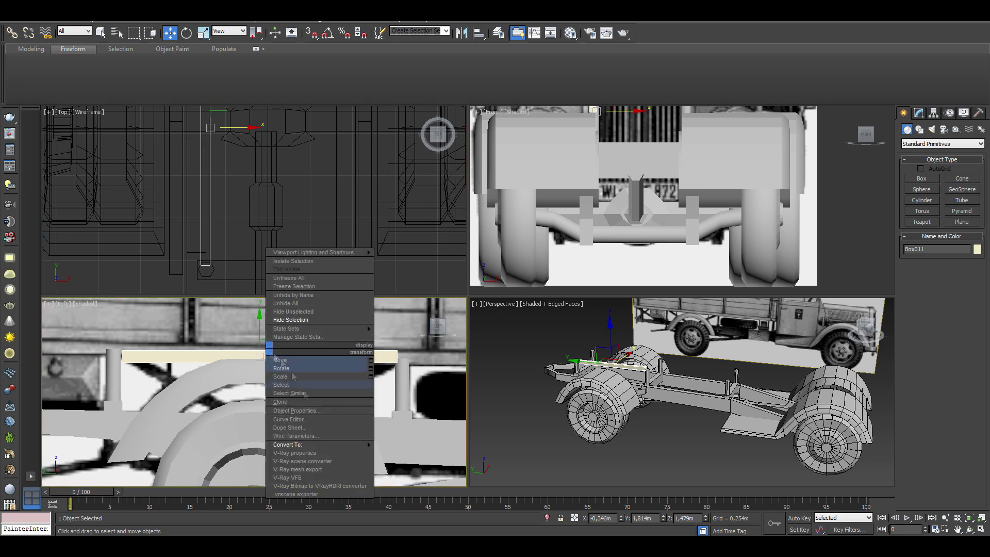
left_click(310, 454)
key("2")
Step: Angle the brace beam by moving its end edges, then Shift-clone it across the frame
left_click_drag(255, 343, 273, 364)
scroll(282, 350, "up", 2)
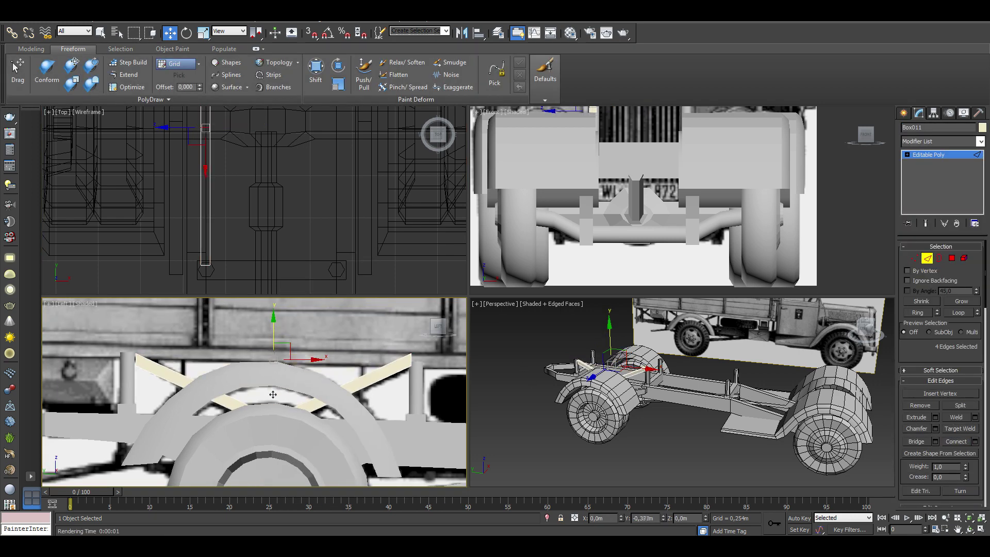
right_click(708, 438)
key("z")
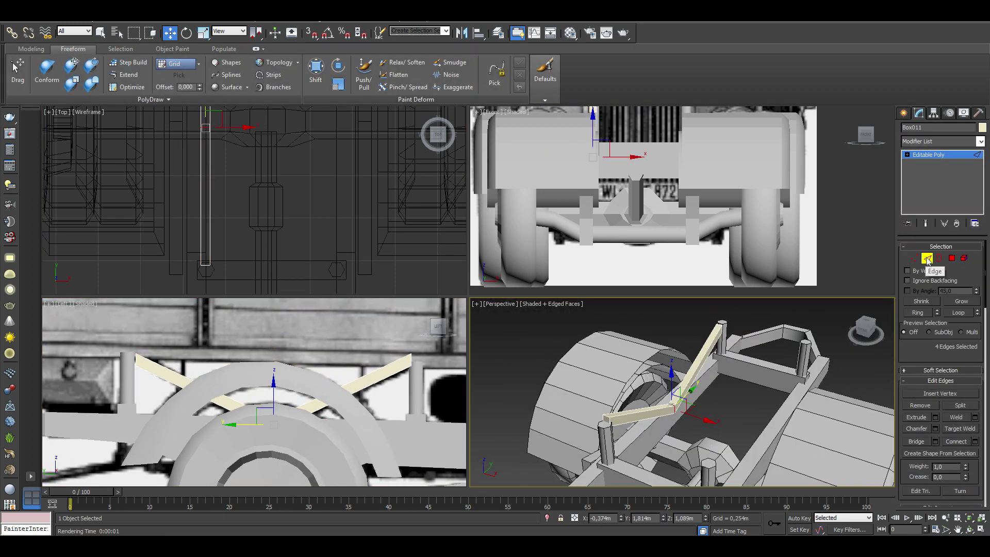
left_click(927, 258)
scroll(206, 232, "up", 3)
left_click_drag(199, 264, 336, 264, "shift")
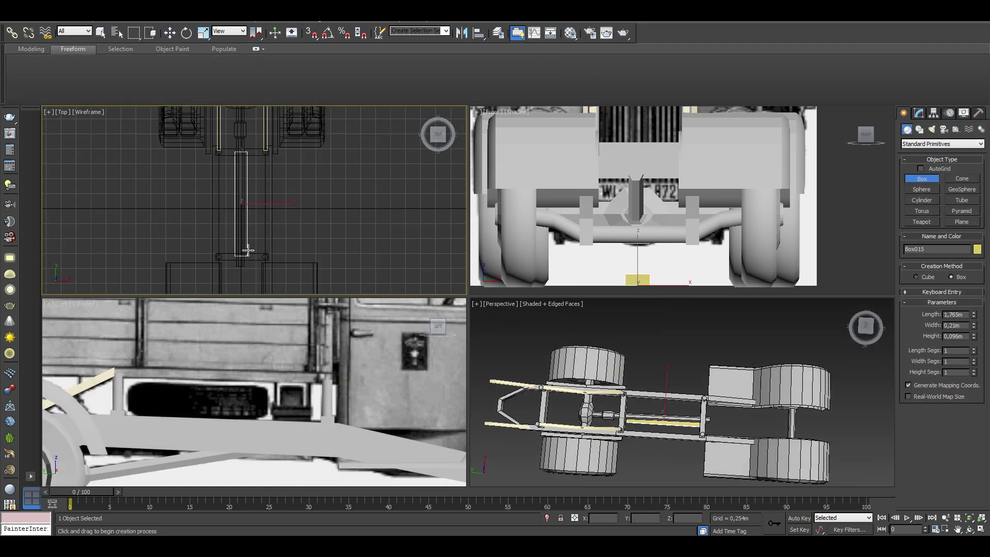
Step: Lay Cylinder016 flat with angle snap off and centre it between the chassis rails
right_click(248, 250)
scroll(608, 206, "down", 2)
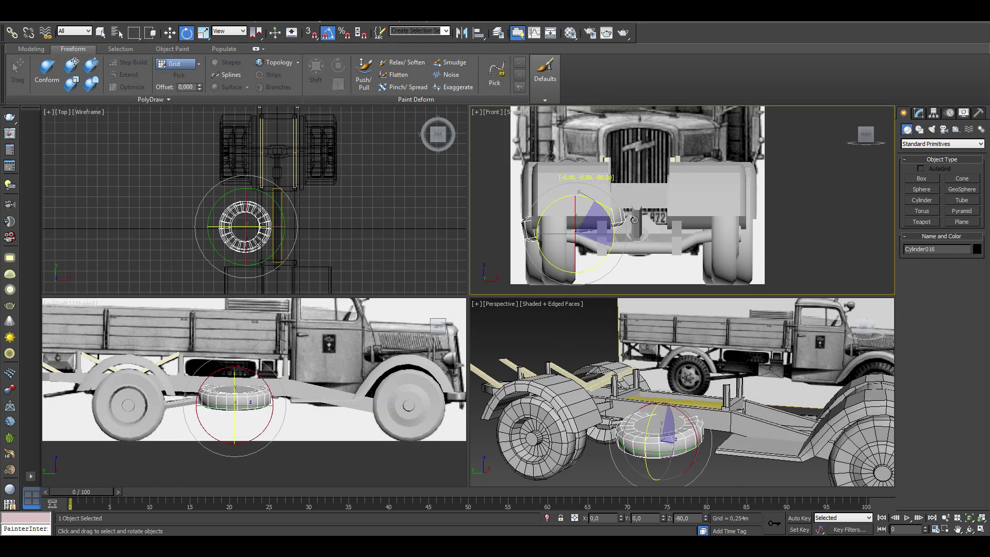
scroll(309, 403, "up", 2)
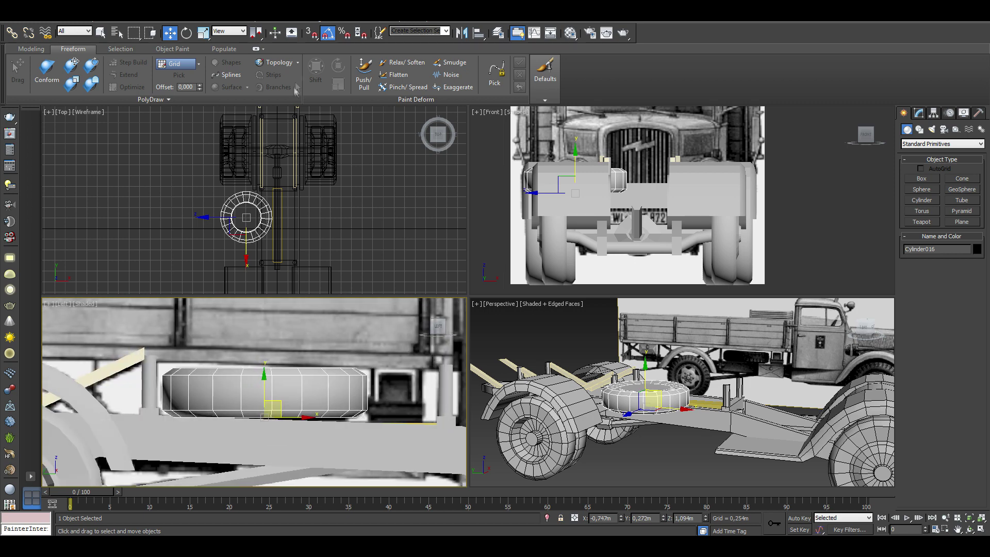
key("a")
key("e")
key("w")
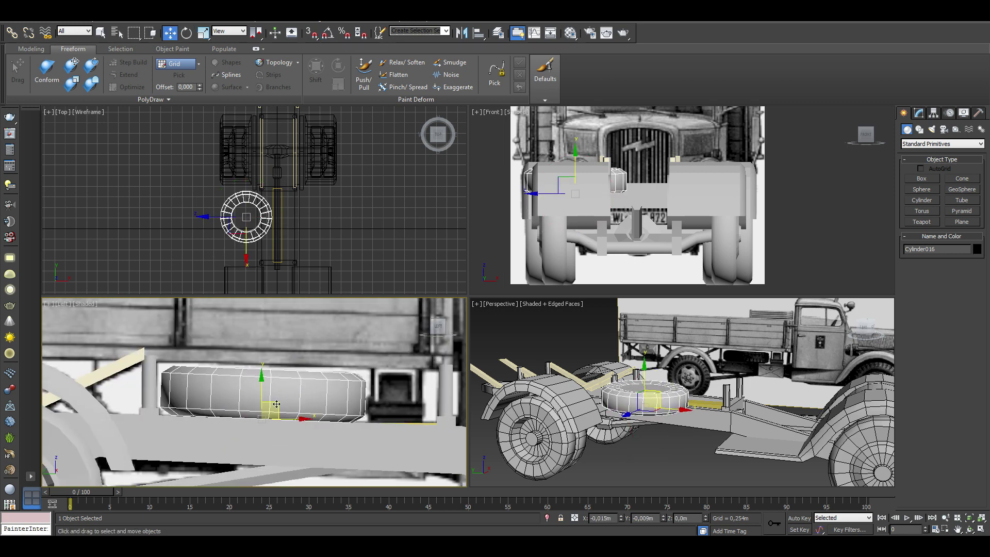
scroll(268, 237, "up", 4)
left_click_drag(238, 192, 321, 194)
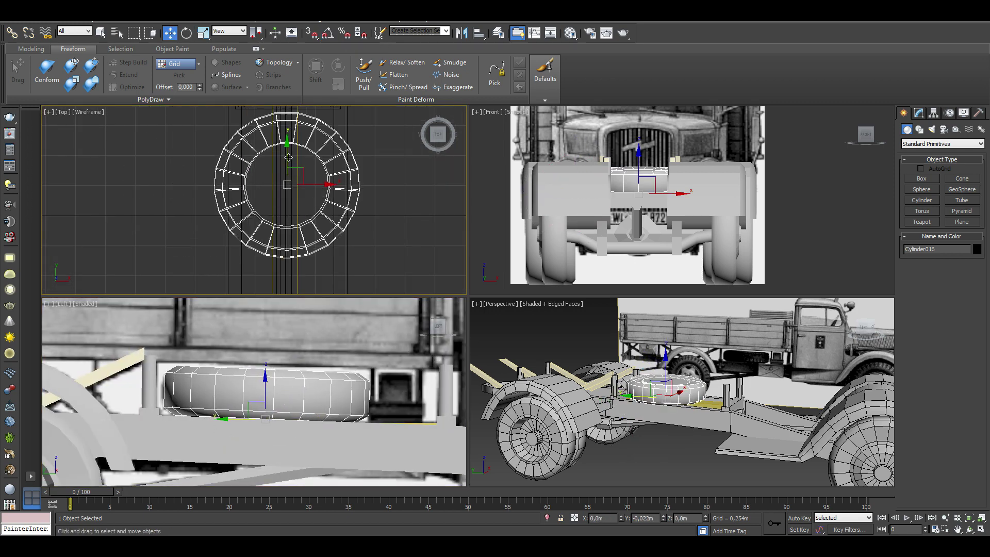
middle_click_drag(655, 419, 647, 410)
Step: Draw a new box in the Left view beside the frame for a battery
scroll(648, 410, "down", 4)
left_click(922, 179)
middle_click_drag(309, 402, 271, 356)
left_click_drag(387, 433, 276, 381)
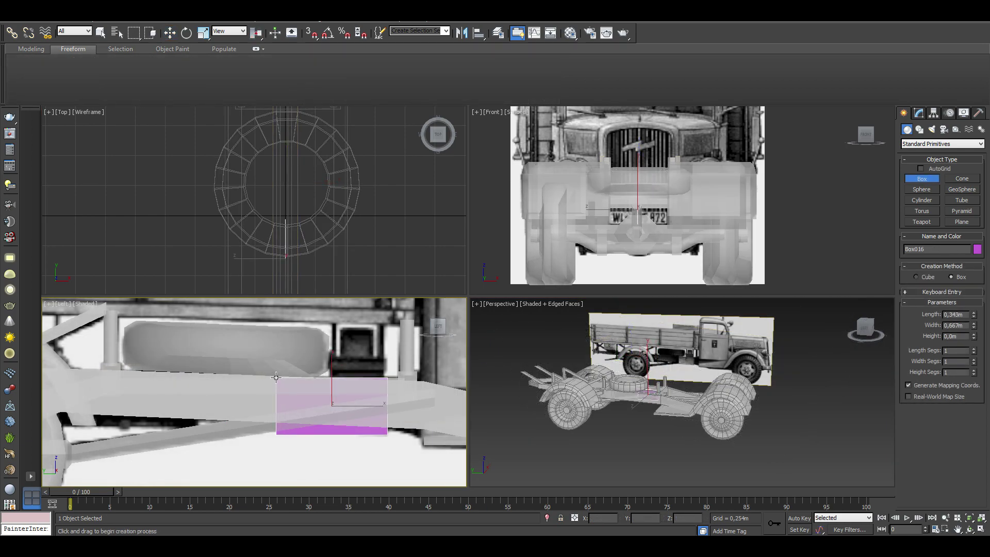
Step: Position battery Box016 under the chassis and Shift-clone it to the other side
left_click(297, 300)
key("w")
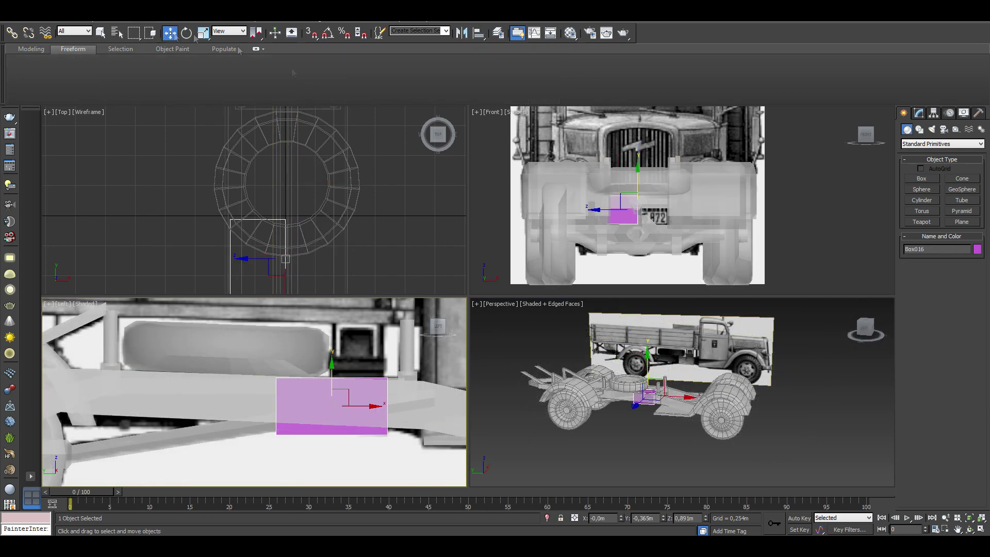
middle_click_drag(640, 206, 667, 203)
mouse_move(258, 248)
middle_mouse_down()
mouse_move(216, 243)
mouse_move(275, 226)
middle_mouse_up()
scroll(264, 222, "up", 3)
left_click_drag(275, 225, 278, 226)
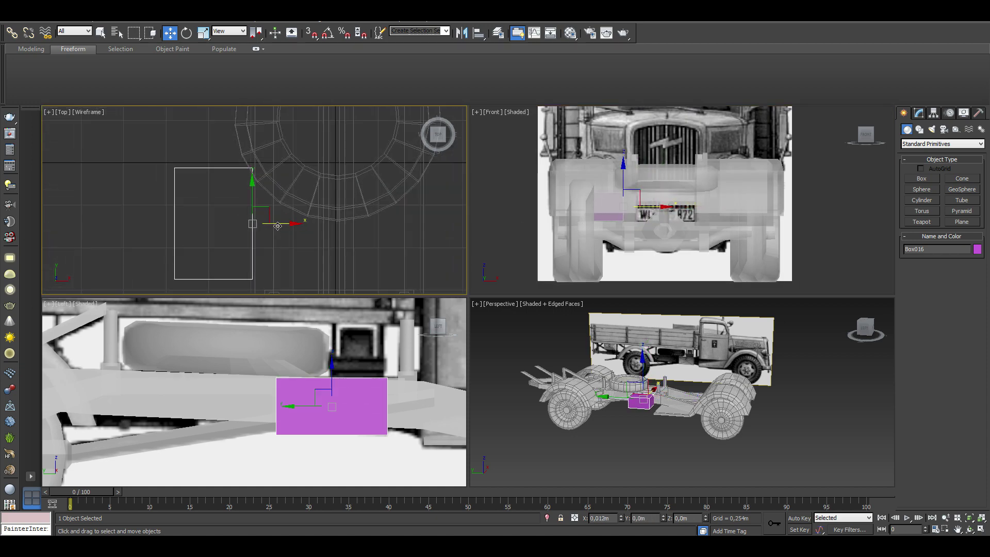
middle_click_drag(310, 254, 218, 241)
left_click_drag(195, 213, 440, 215, "shift")
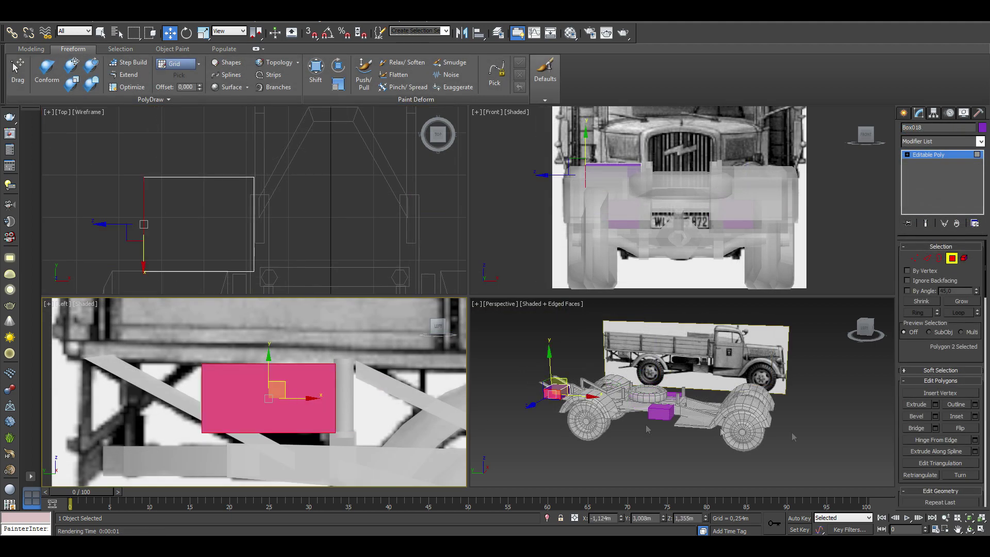
Step: Inset Box018's top faces and scale the inner vertices apart into a peaked top
left_click(974, 417)
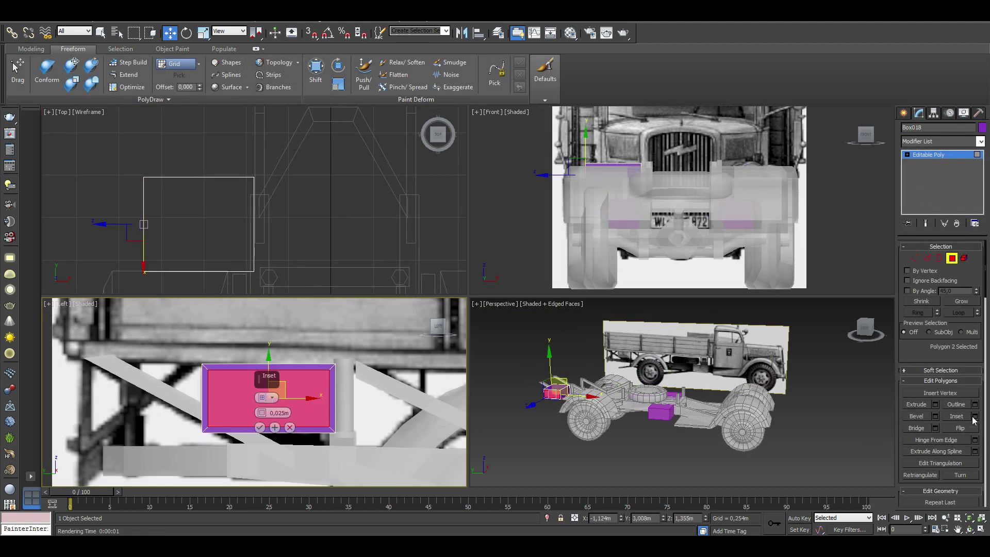
left_click_drag(263, 415, 261, 387)
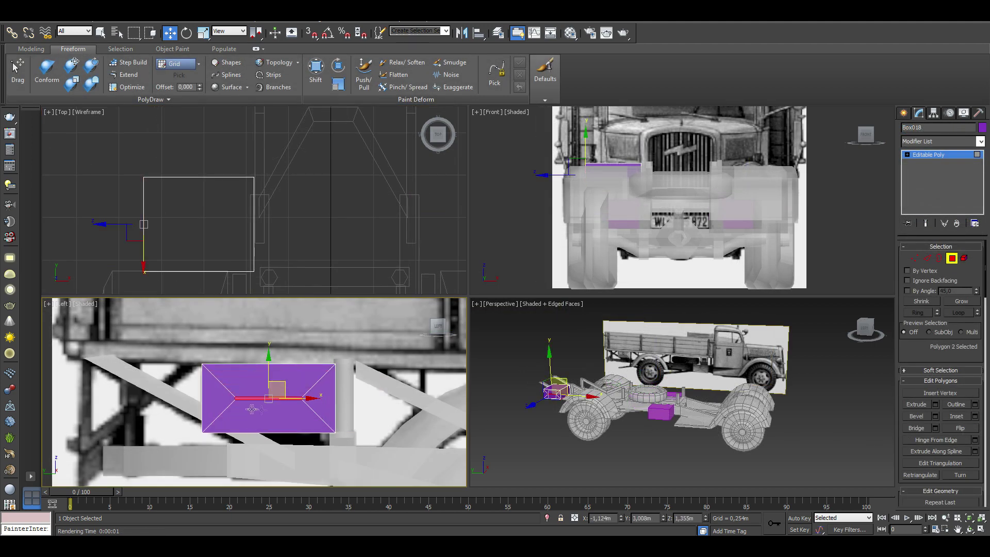
key("1")
scroll(252, 409, "up", 3)
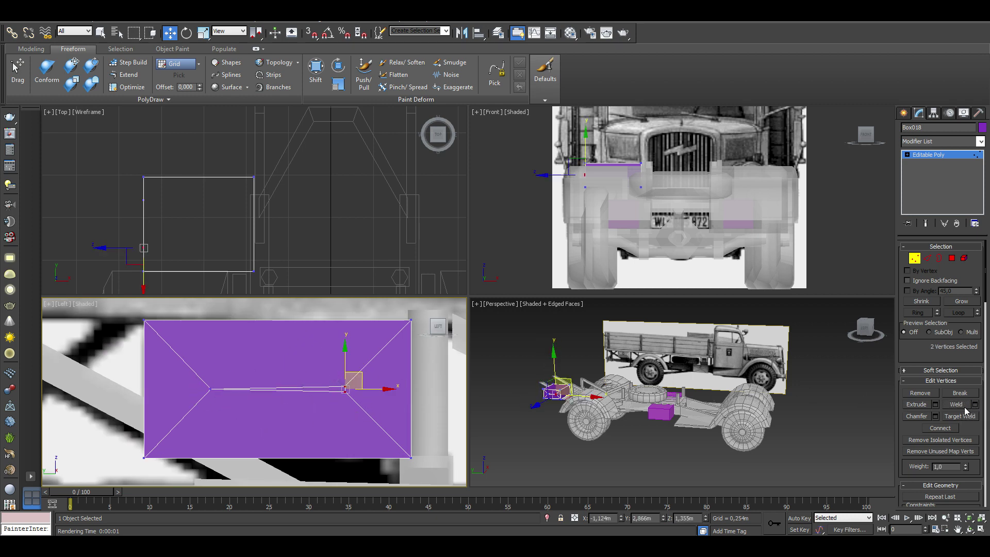
key("alt+x")
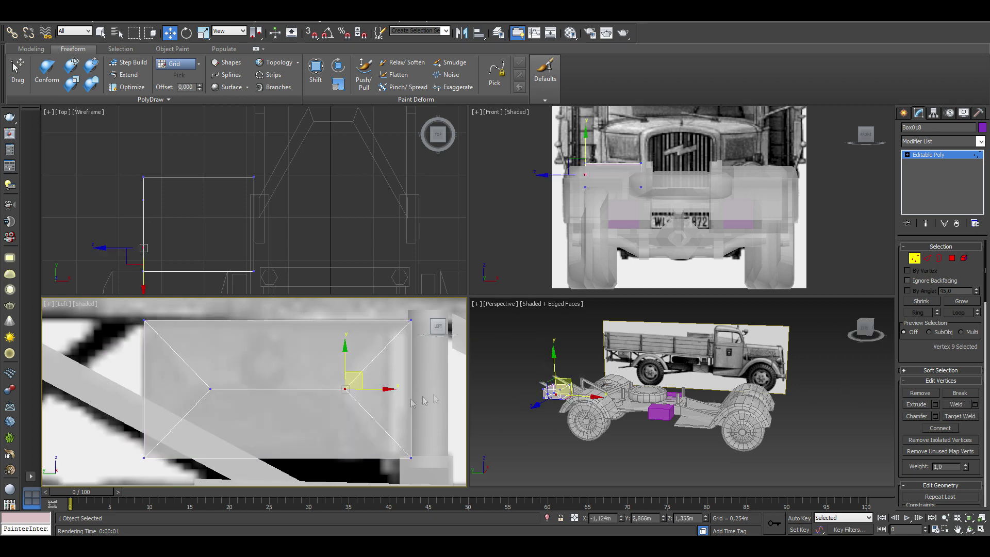
middle_click_drag(375, 407, 384, 411)
key("r")
left_click_drag(328, 393, 333, 393)
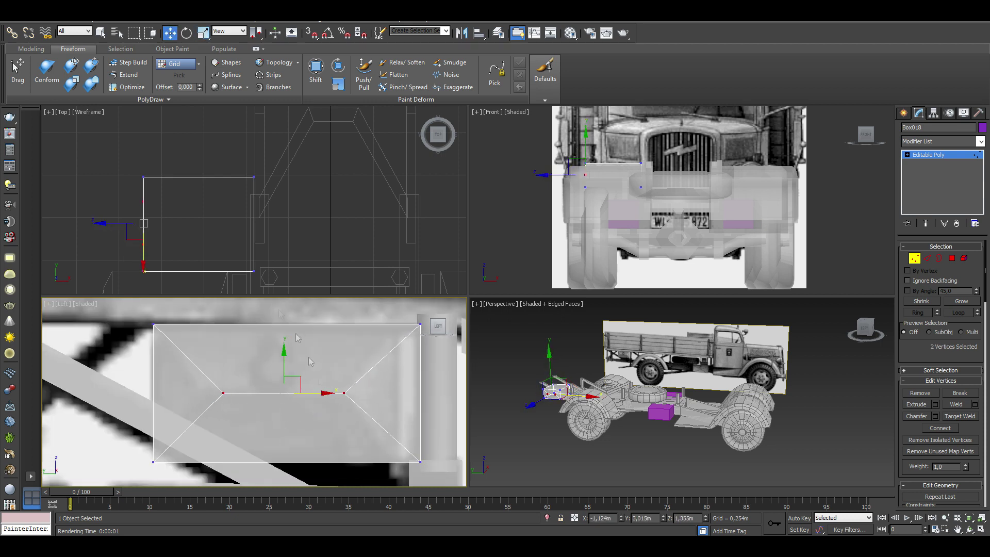
Step: Clone the peaked box to the other side and mirror the copy
key("1")
scroll(258, 216, "down", 2)
left_click_drag(215, 221, 273, 221, "shift")
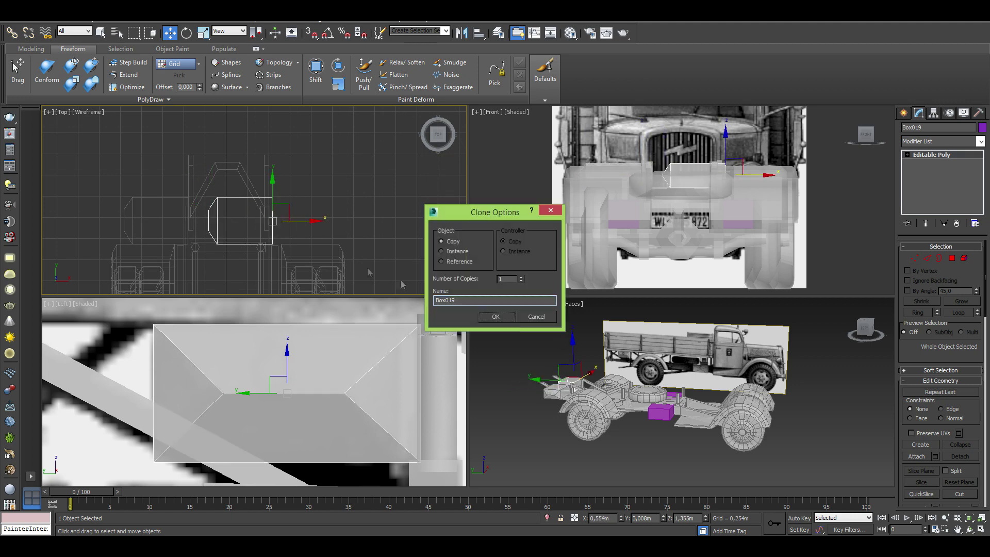
key("Return")
left_click(466, 34)
key("Return")
scroll(227, 216, "up", 3)
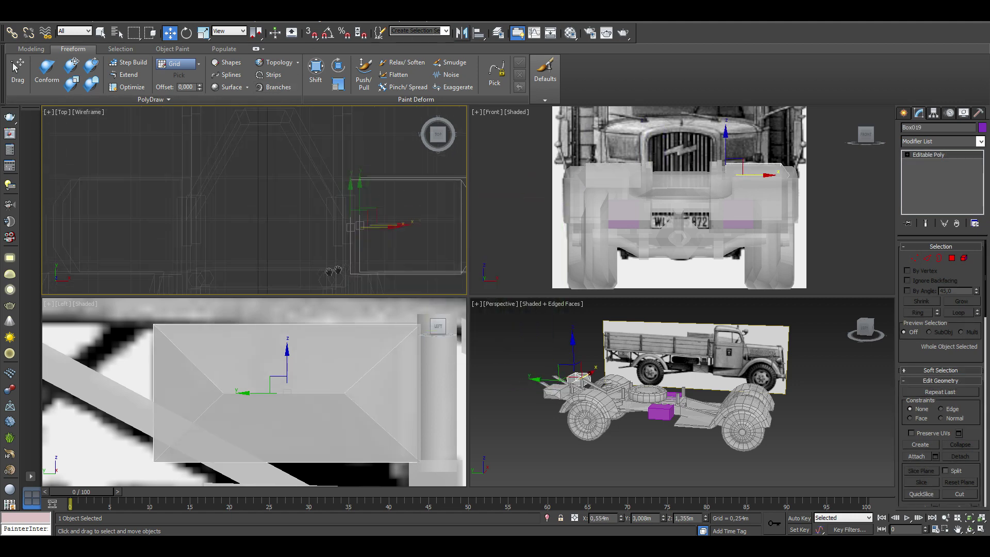
Step: Draw a flat box beside the spare tire and slide it along X into place
left_click_drag(305, 410, 226, 381)
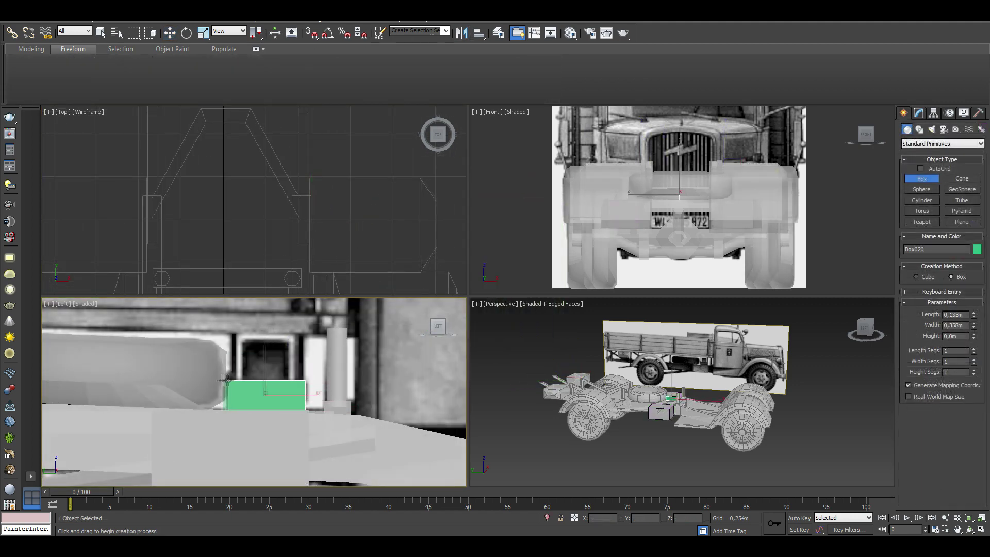
key("w")
middle_click_drag(207, 207, 269, 217)
left_click_drag(271, 215, 331, 216)
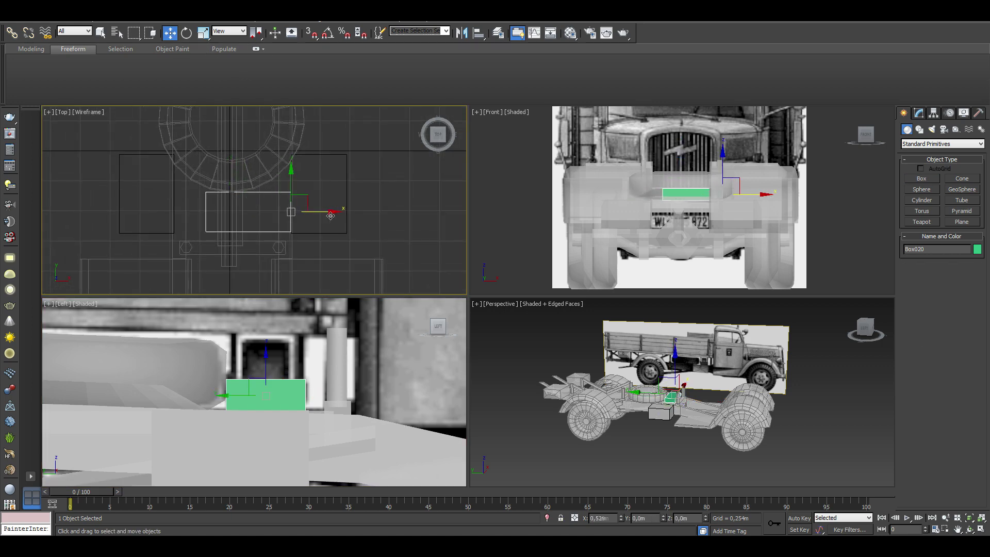
left_click(918, 112)
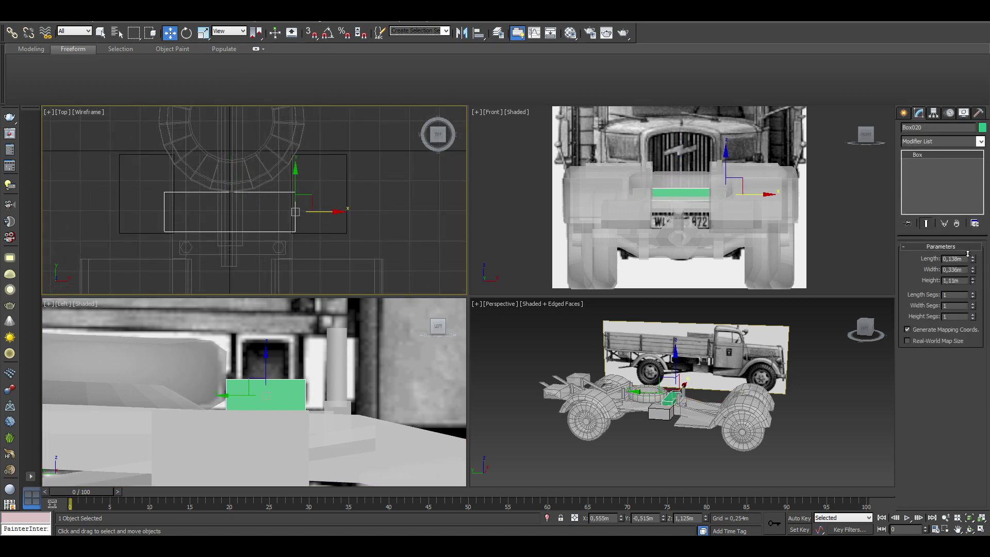
scroll(631, 415, "up", 6)
scroll(632, 415, "up", 1)
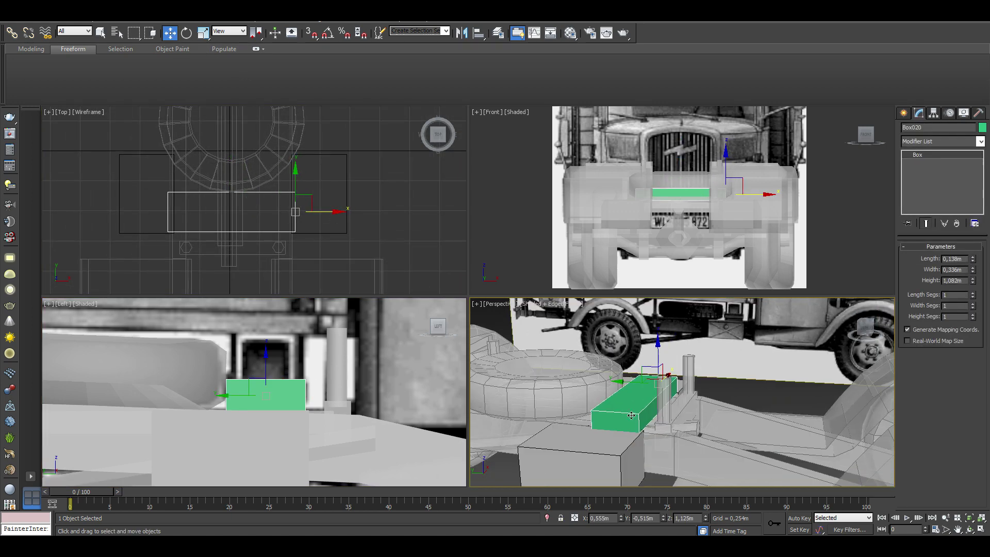
Step: Convert the box to Editable Poly, narrow its top face in Y, and extrude it upward
right_click(613, 411)
left_click(779, 490)
key("4")
left_click(628, 406)
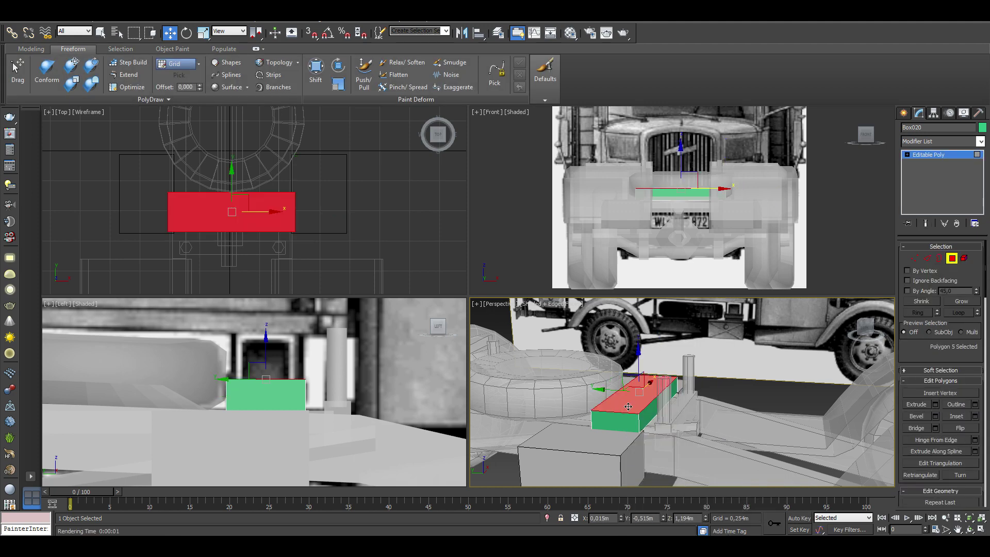
key("r")
middle_click_drag(234, 167, 252, 181)
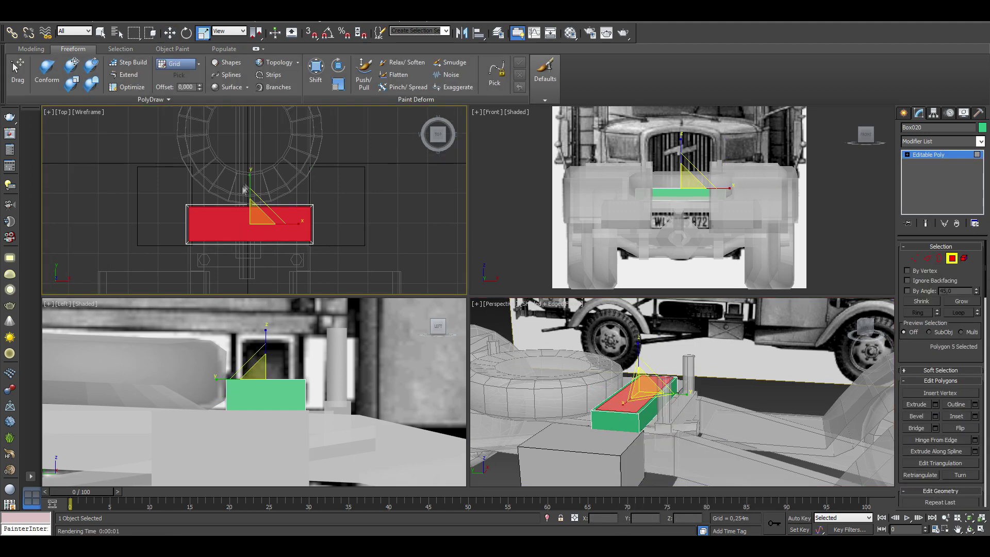
left_click_drag(252, 180, 252, 198)
left_click(936, 406)
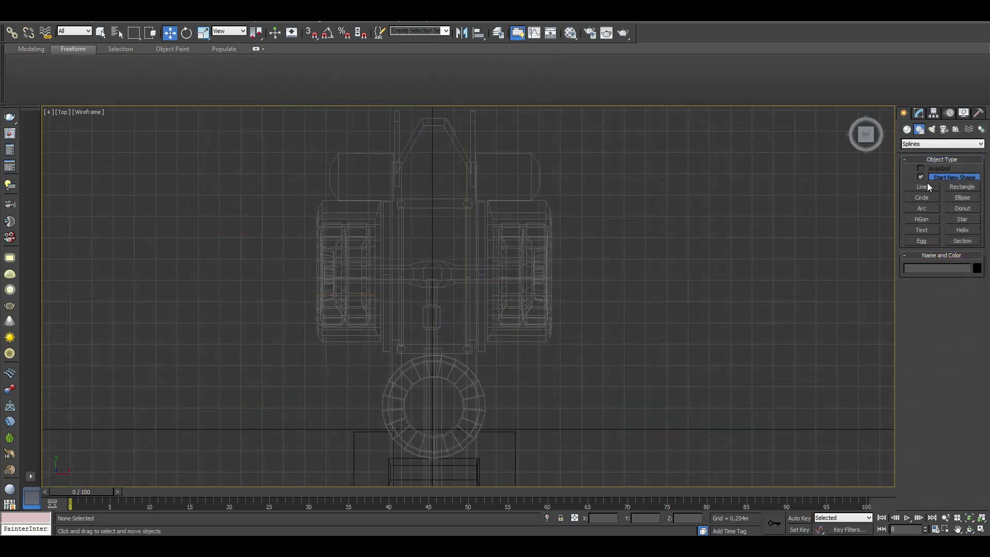
Step: Draw a renderable exhaust pipe line in the Top view and convert it to Editable Poly
left_click(926, 185)
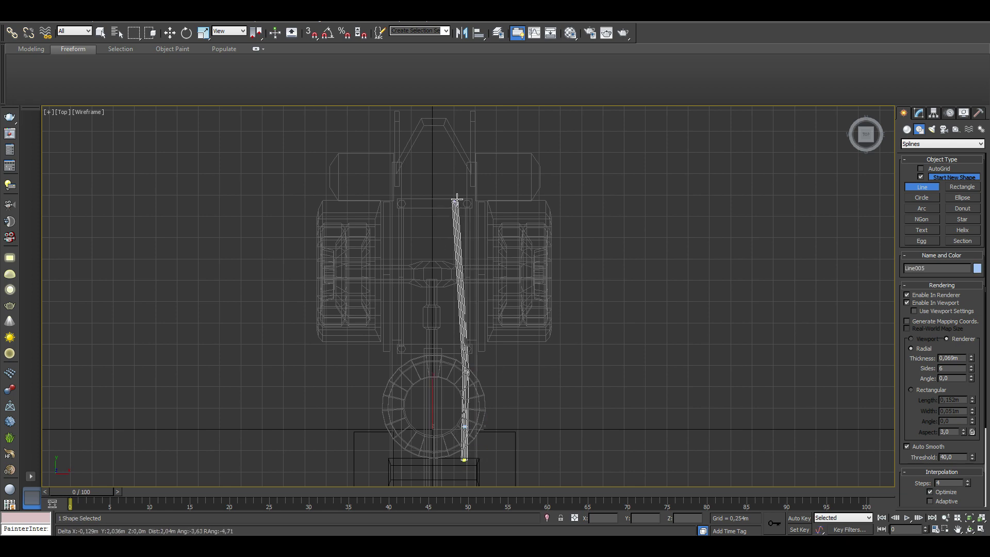
right_click(480, 137)
key("alt+w")
right_click(185, 245)
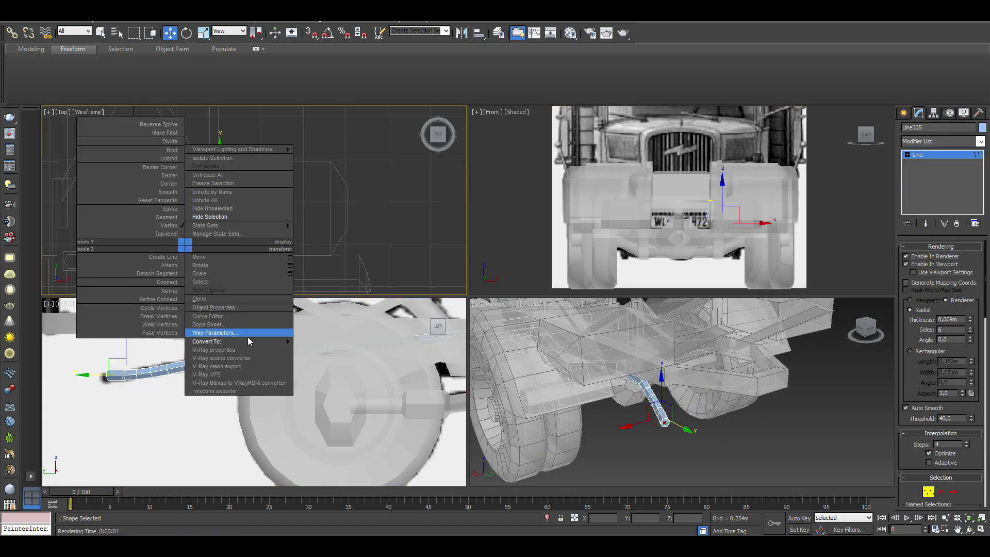
left_click(309, 358)
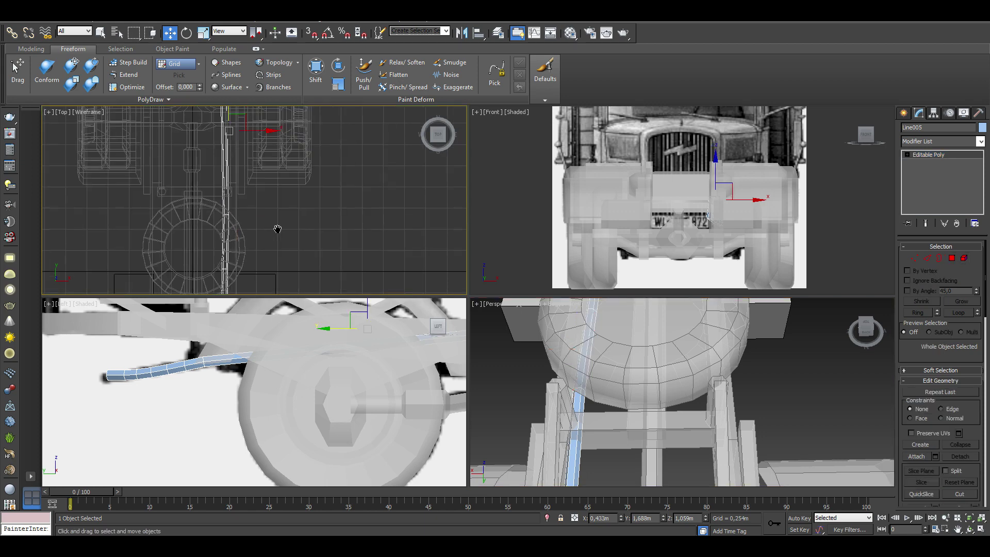
Step: Bevel the pipe's end faces upward and inspect the pipe from an orbited side view
key("4")
scroll(271, 249, "up", 3)
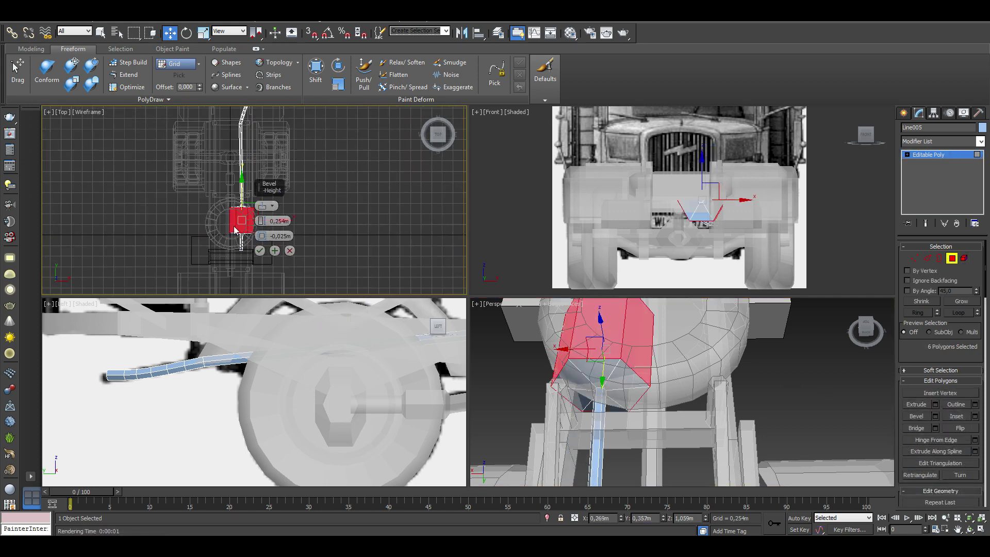
left_click_drag(261, 221, 262, 238)
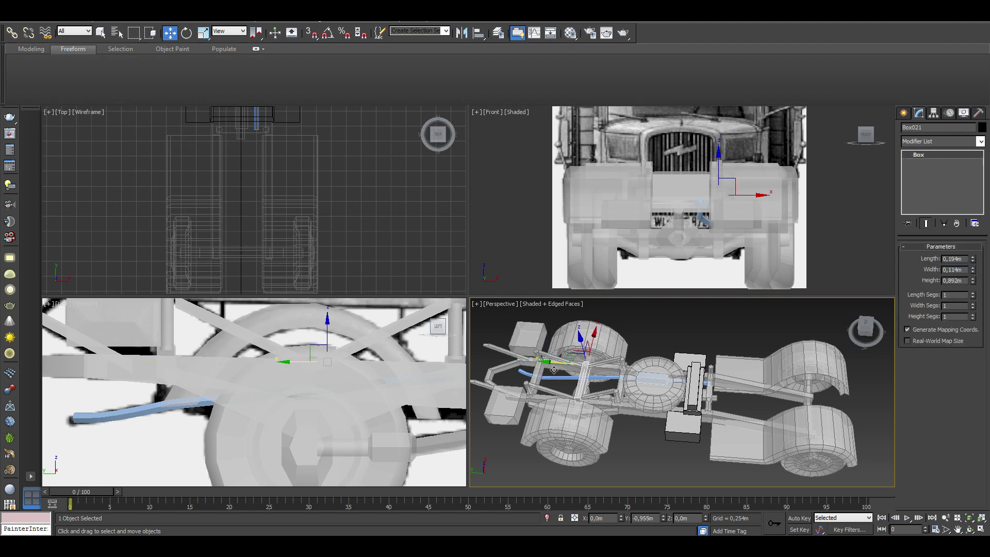
left_click_drag(554, 370, 559, 375, "shift")
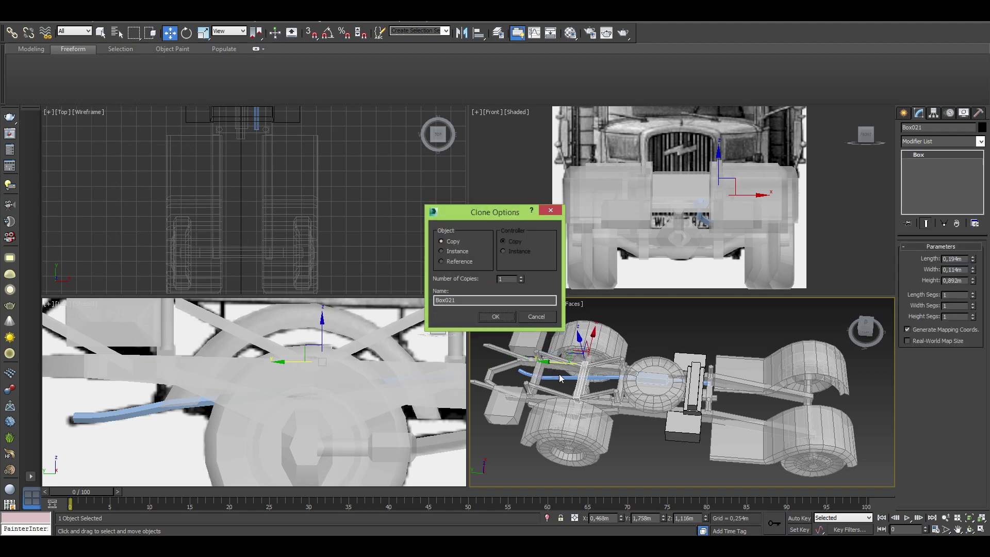
key("Return")
key("z")
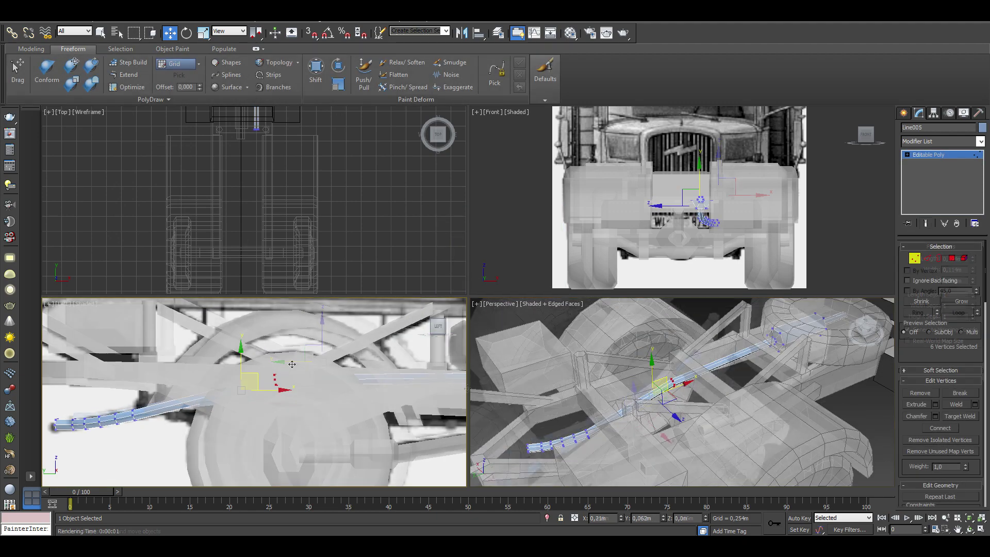
middle_click_drag(295, 365, 304, 433, "alt")
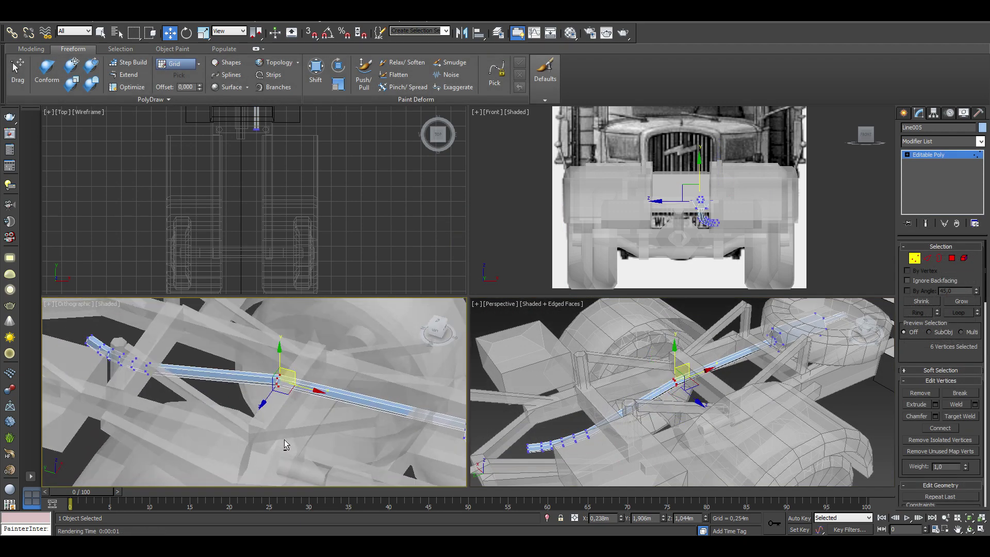
key("l")
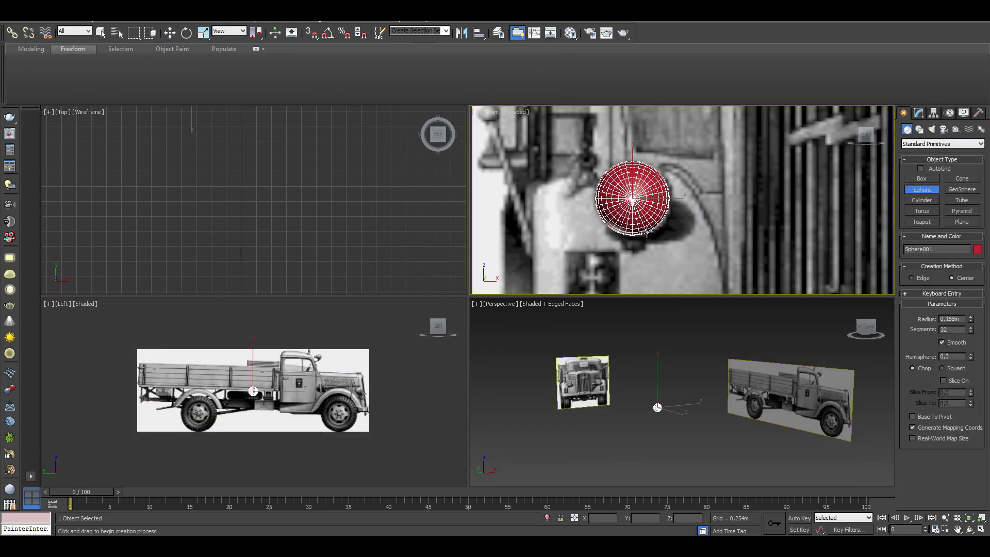
Step: Set the headlight sphere to 15 segments and convert it to Editable Poly
left_click(170, 33)
scroll(338, 397, "up", 5)
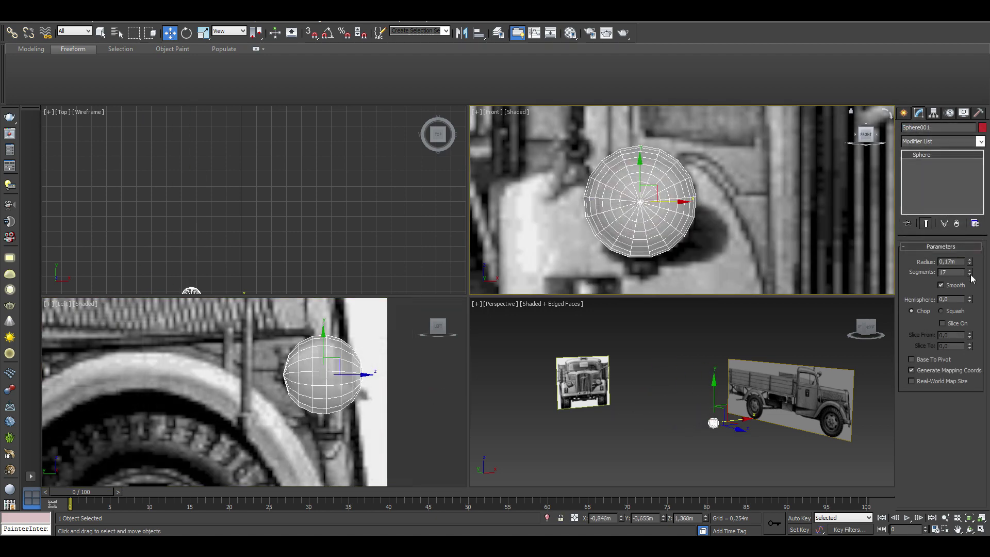
left_click_drag(969, 274, 973, 278)
middle_click_drag(374, 432, 342, 430)
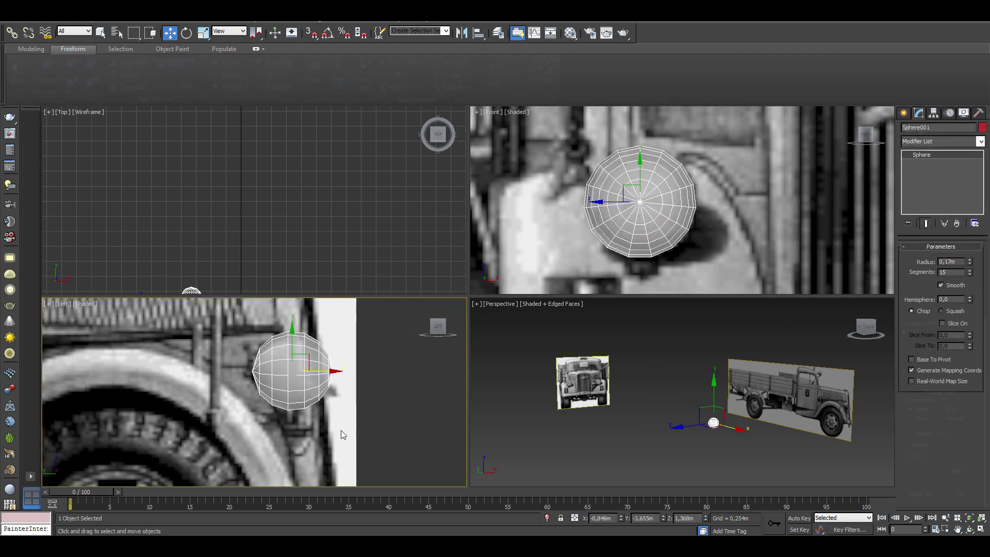
right_click(342, 430)
left_click(392, 454)
Step: Bevel the sphere's front faces into a flat lamp face
left_click_drag(315, 329, 314, 329)
scroll(310, 365, "up", 2)
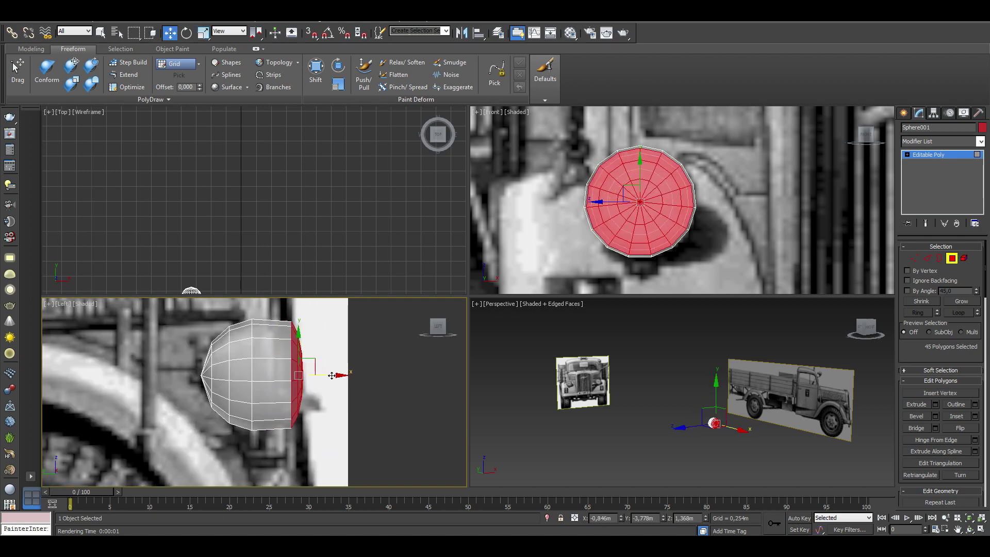
scroll(714, 423, "up", 5)
left_click(935, 416)
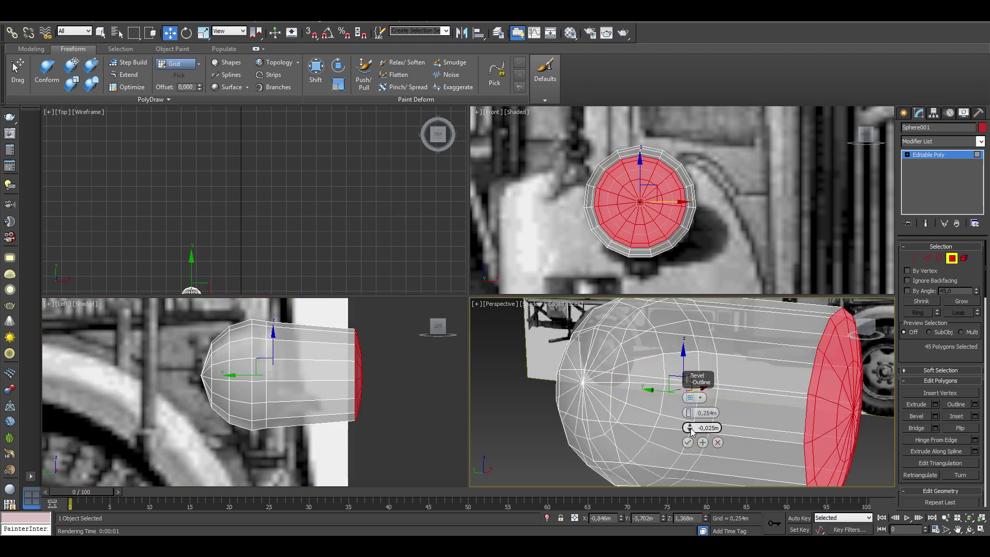
right_click(690, 413)
left_click_drag(690, 428, 690, 413)
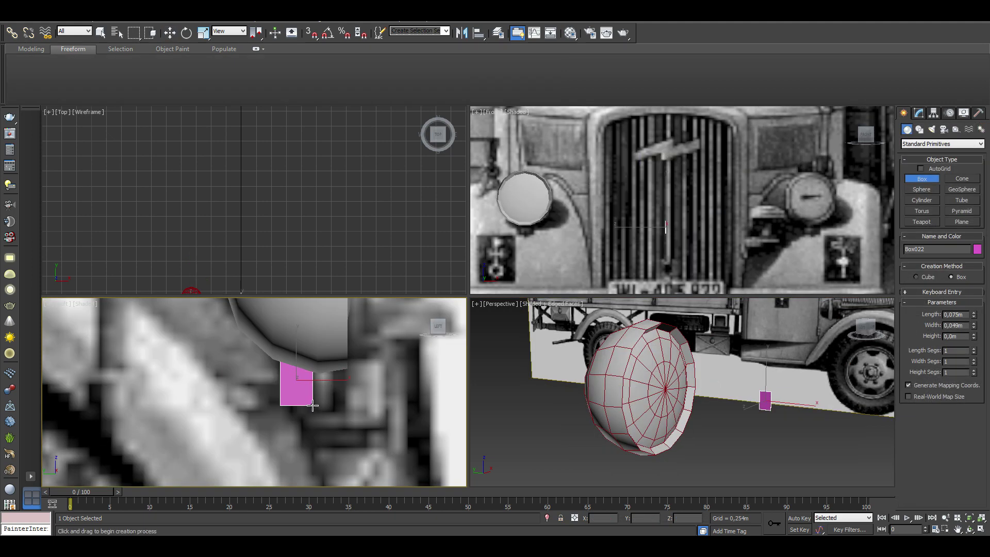
Step: Turn the small box into a slanted bracket with its bottom face extruded down and outward
left_click(170, 34)
right_click(316, 384)
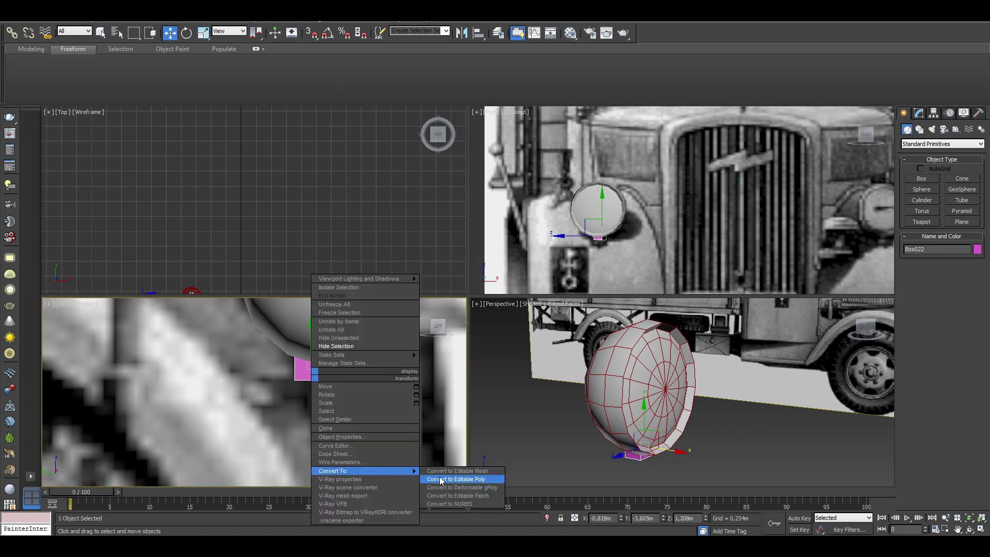
left_click(464, 499)
key("1")
left_click_drag(348, 373, 350, 381)
middle_click_drag(645, 412, 691, 410, "alt")
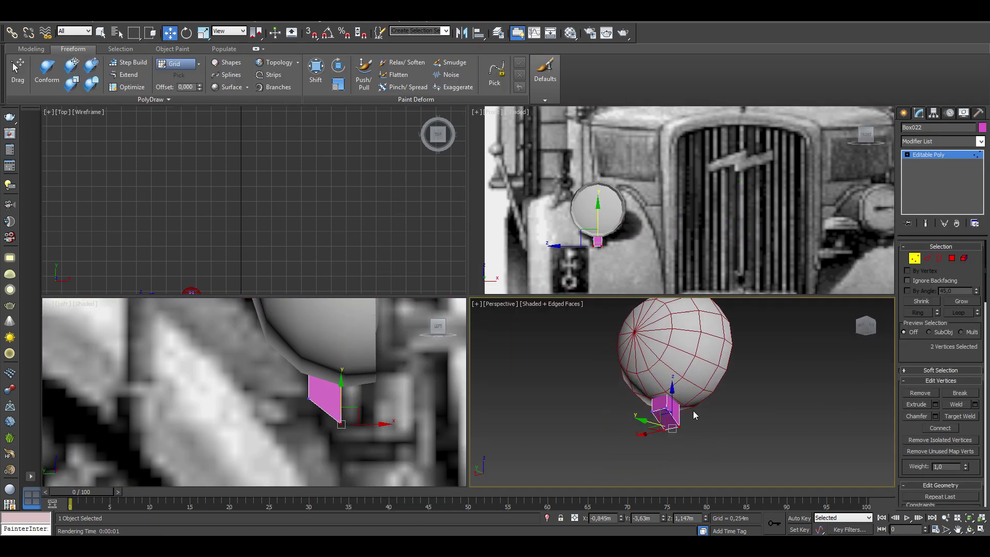
key("4")
left_click(664, 418)
left_click(935, 404)
left_click_drag(361, 391, 330, 429)
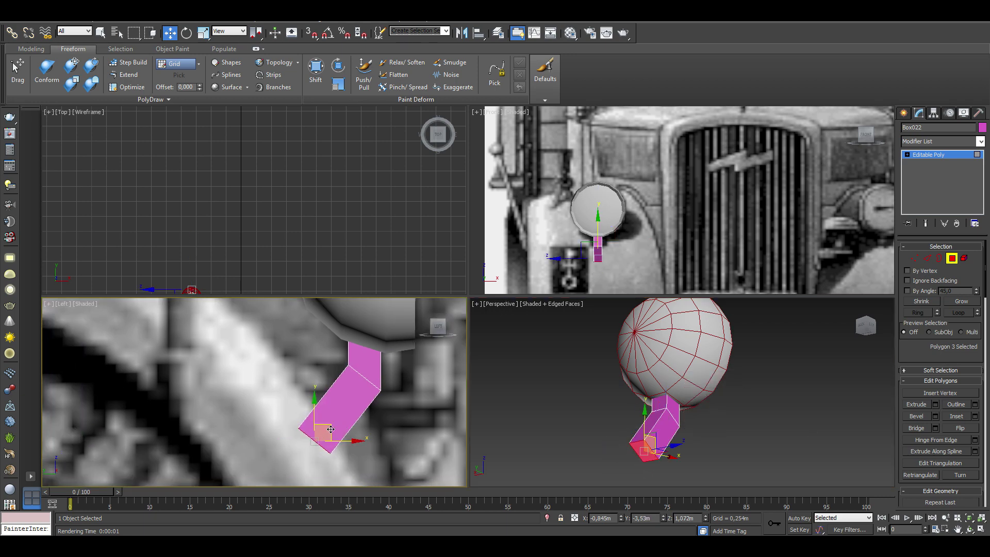
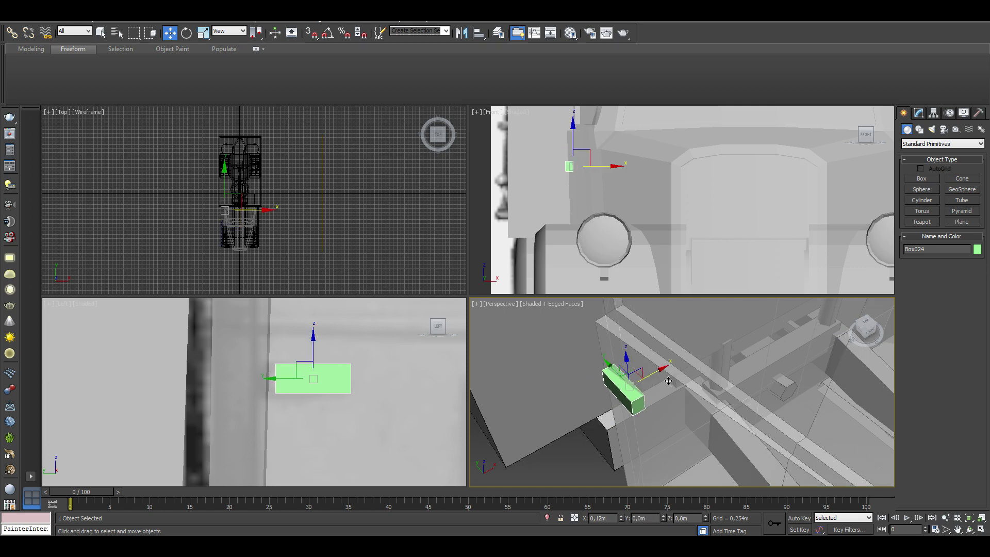
Step: Convert Box024 to Editable Poly and move its vertices to taper it into a wedge
right_click(448, 379)
left_click(495, 473)
left_click(914, 259)
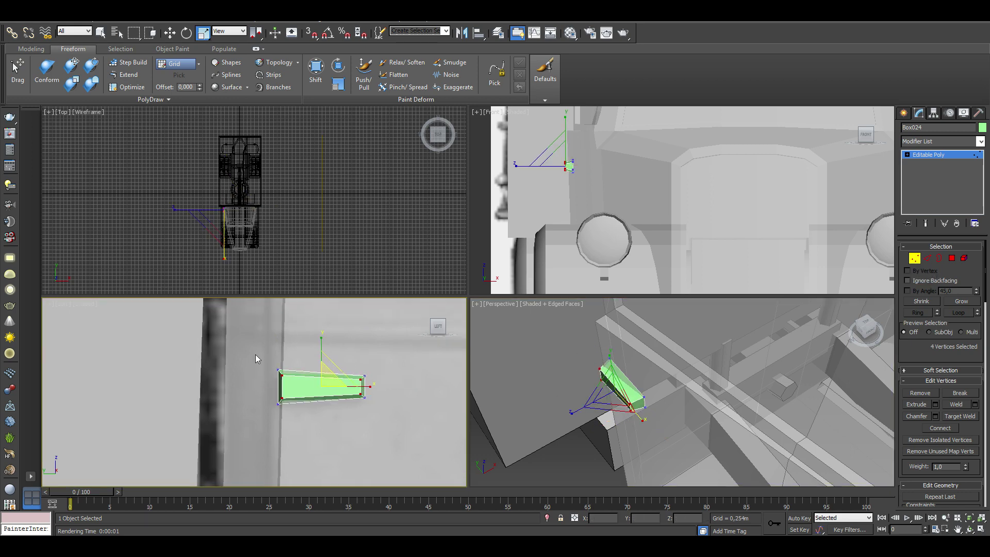
key("w")
scroll(305, 195, "up", 8)
scroll(263, 187, "up", 3)
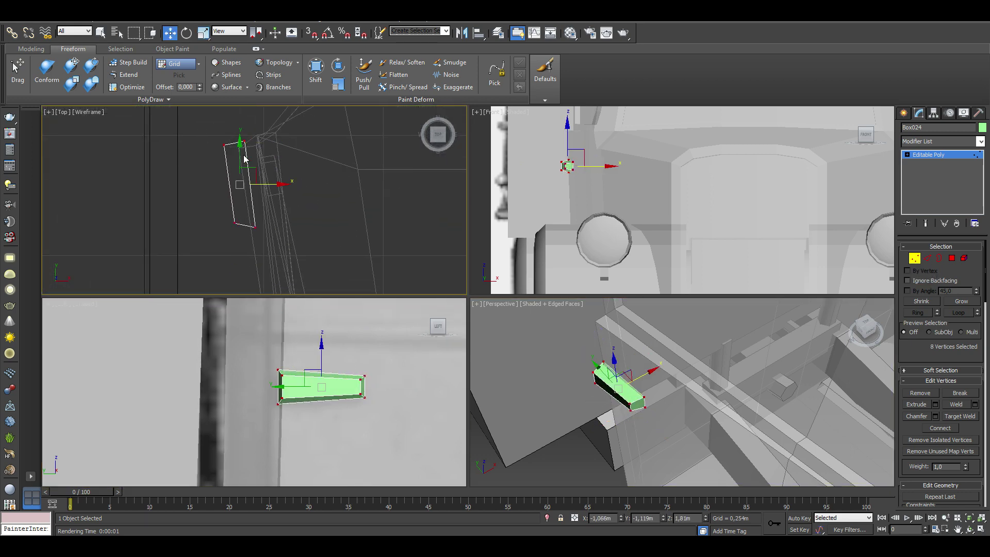
Step: Mirror the wedge piece to create the copy Box025 for the other side
left_click(914, 258)
left_click(462, 32)
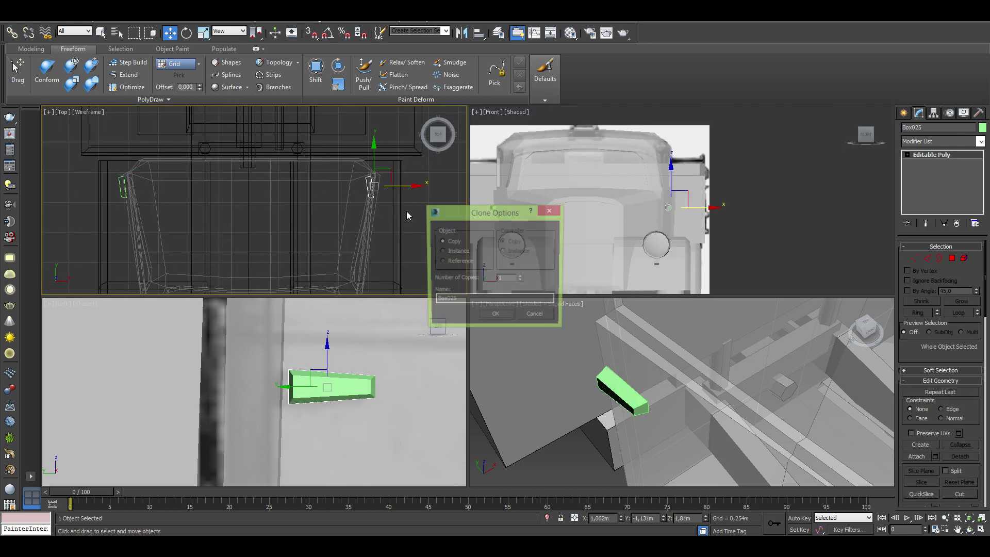
key("Return")
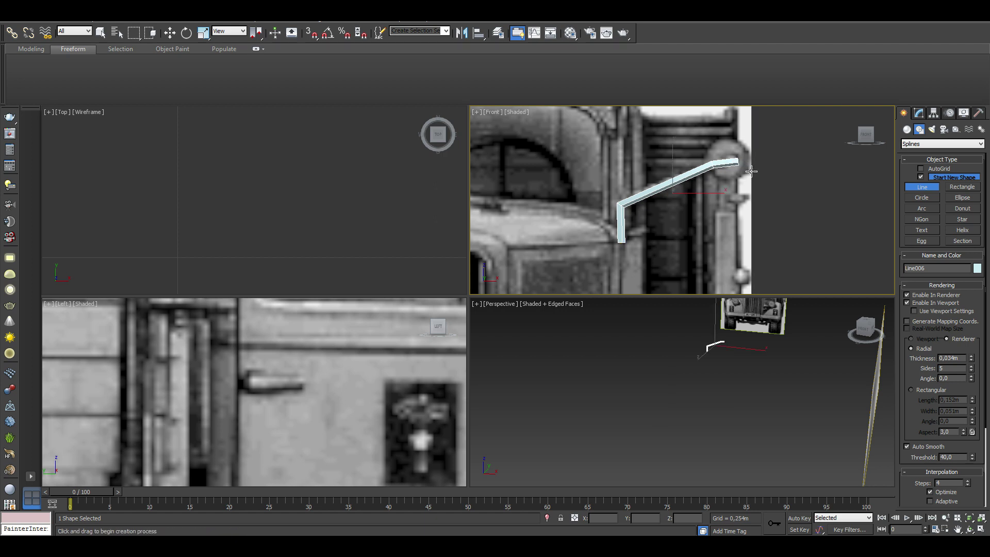
Step: Finish the mirror arm line and draw a cylinder at its end
key("w")
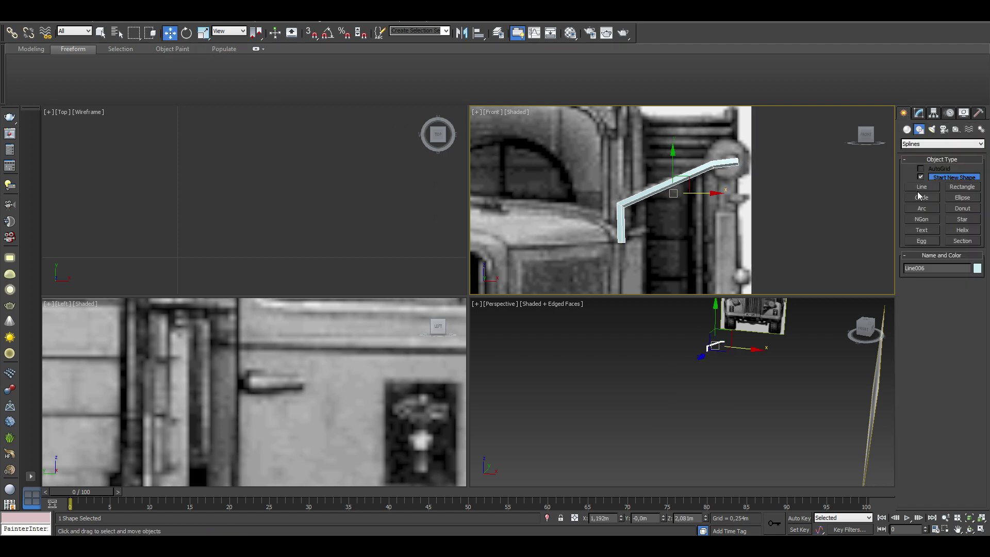
right_click(640, 281)
left_click(737, 285)
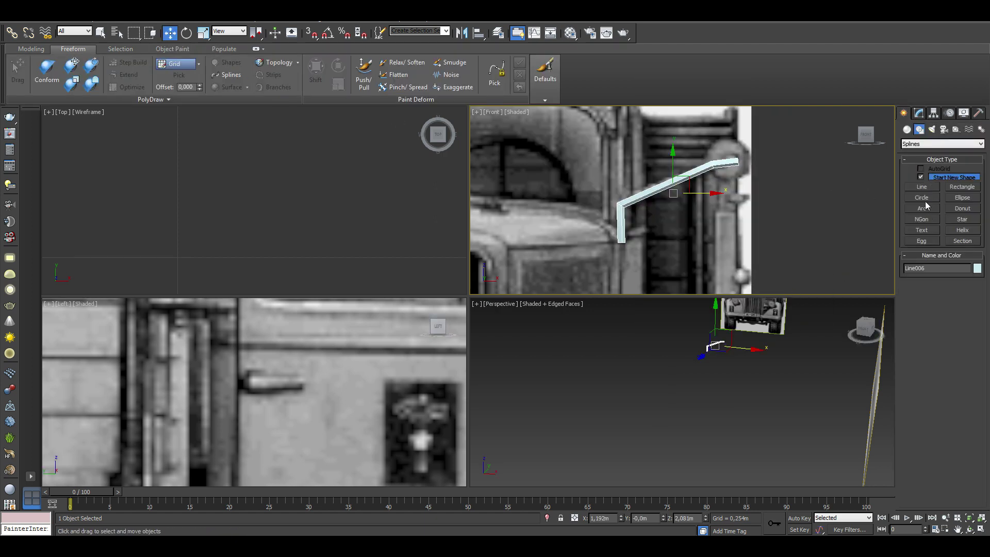
left_click(923, 200)
scroll(701, 189, "up", 3)
scroll(701, 196, "up", 2)
left_click_drag(659, 190, 691, 246)
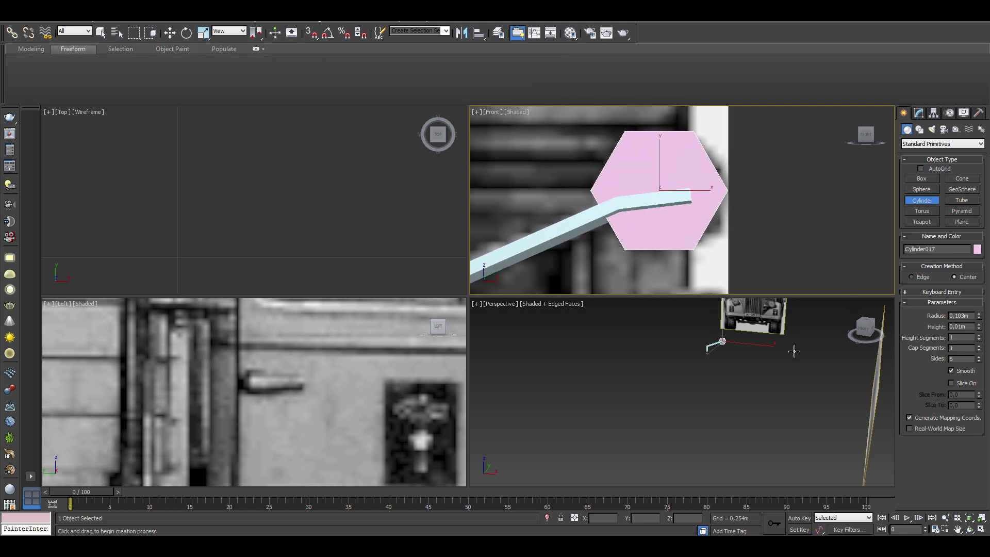
Step: Frame the cylinder in each view, position it, and set Sides 8 and Height 0.03m
middle_click(726, 372)
key("z")
middle_click(361, 335)
key("z")
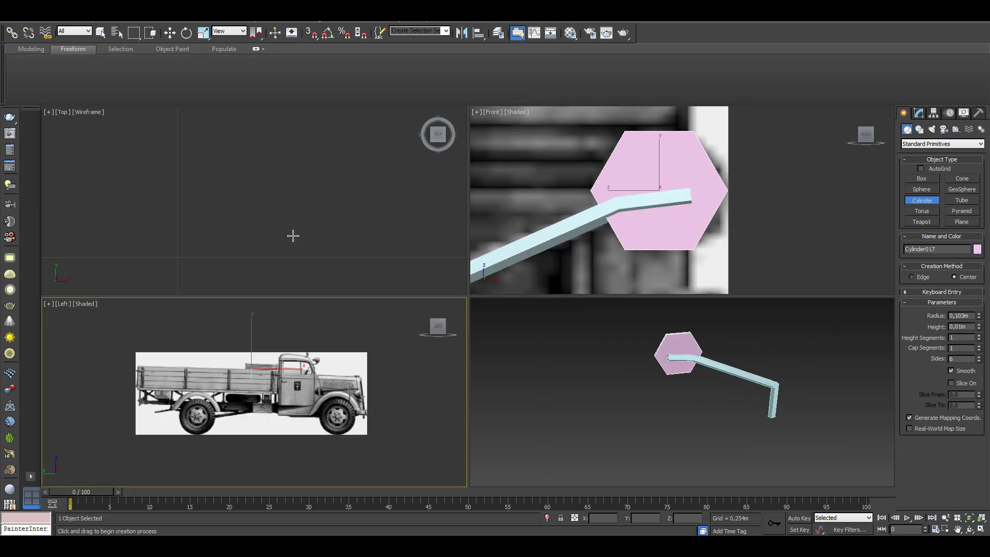
middle_click(310, 216)
key("z")
key("w")
middle_click_drag(312, 187, 317, 203)
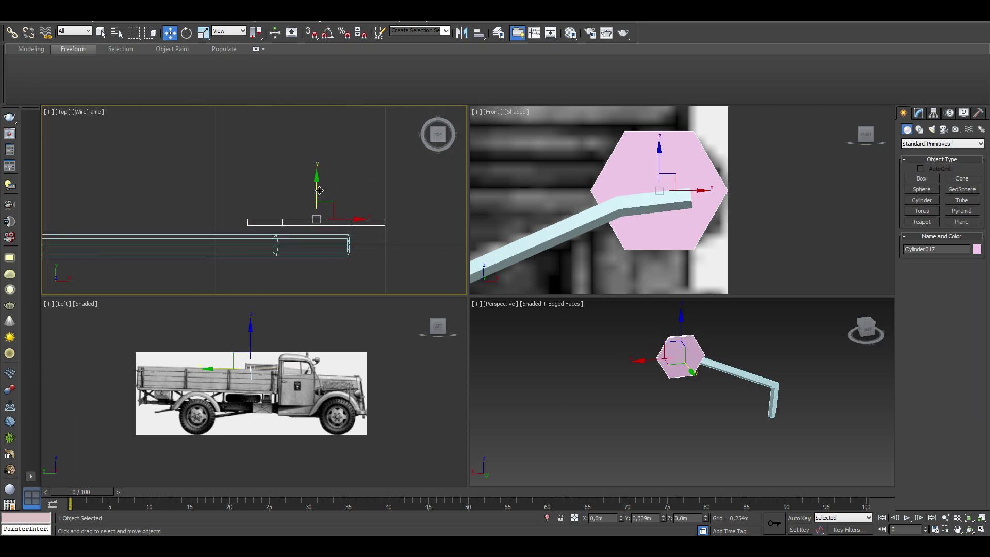
left_click(919, 113)
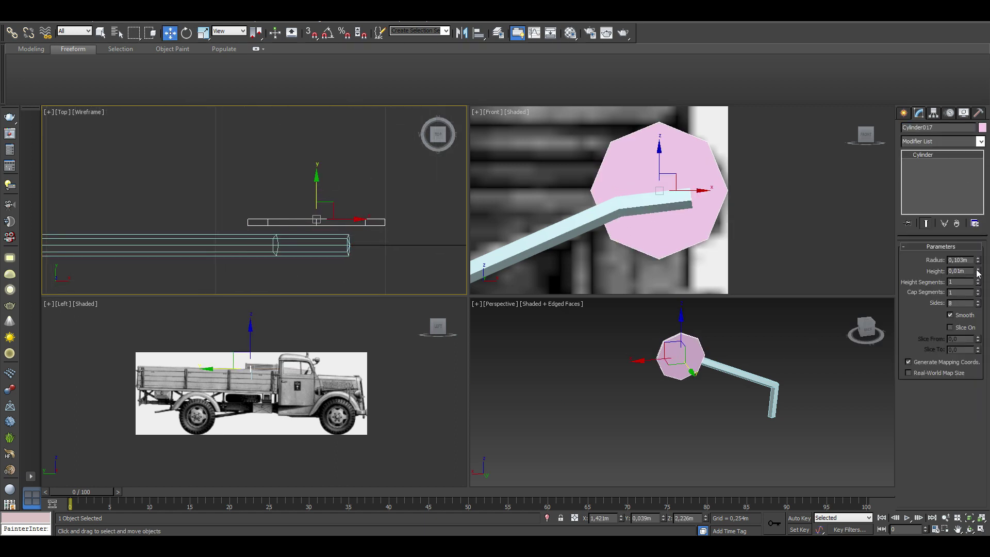
Step: Convert the cylinder to Editable Poly and bevel its front cap face inward
right_click(678, 356)
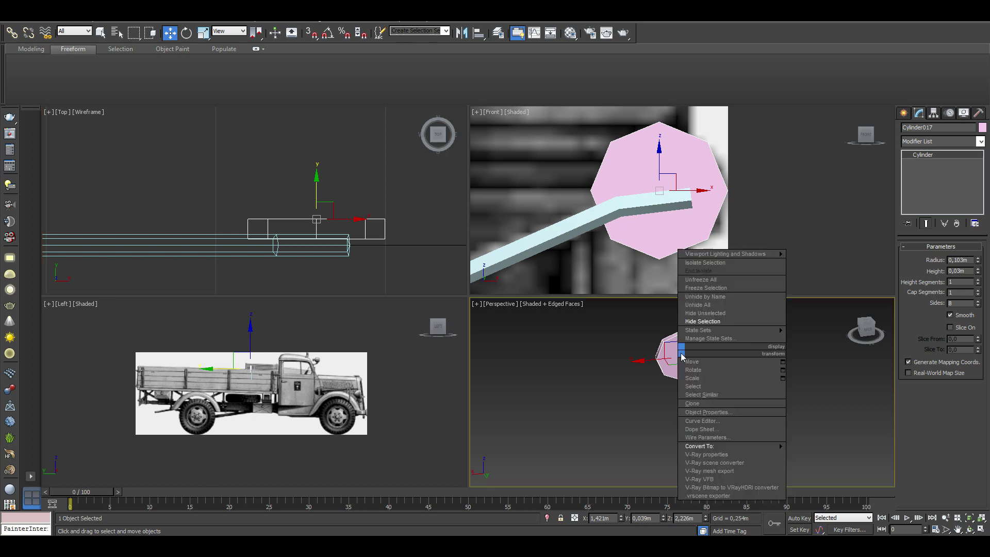
left_click(778, 327)
key("4")
left_click(680, 356)
key("z")
left_click(935, 416)
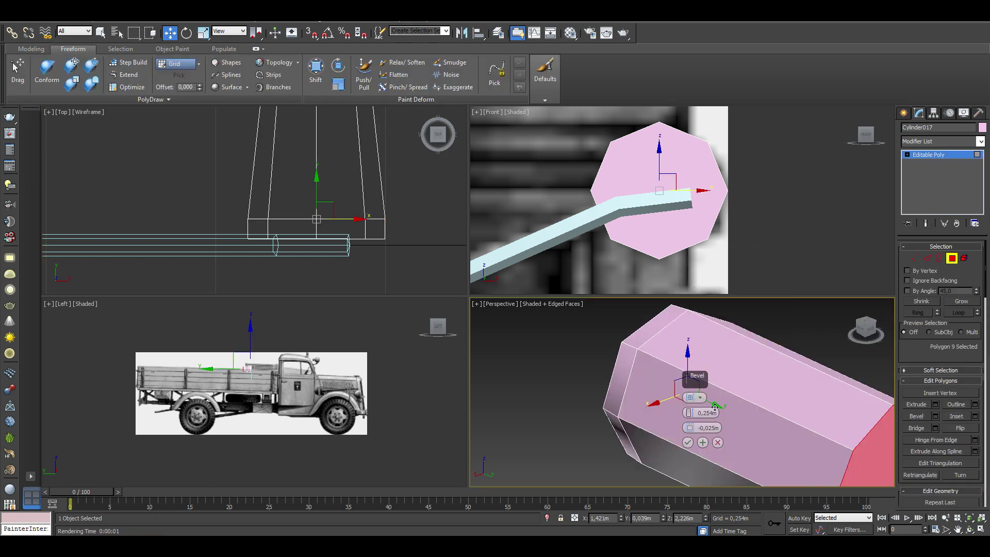
left_click_drag(689, 413, 690, 438)
left_click(688, 443)
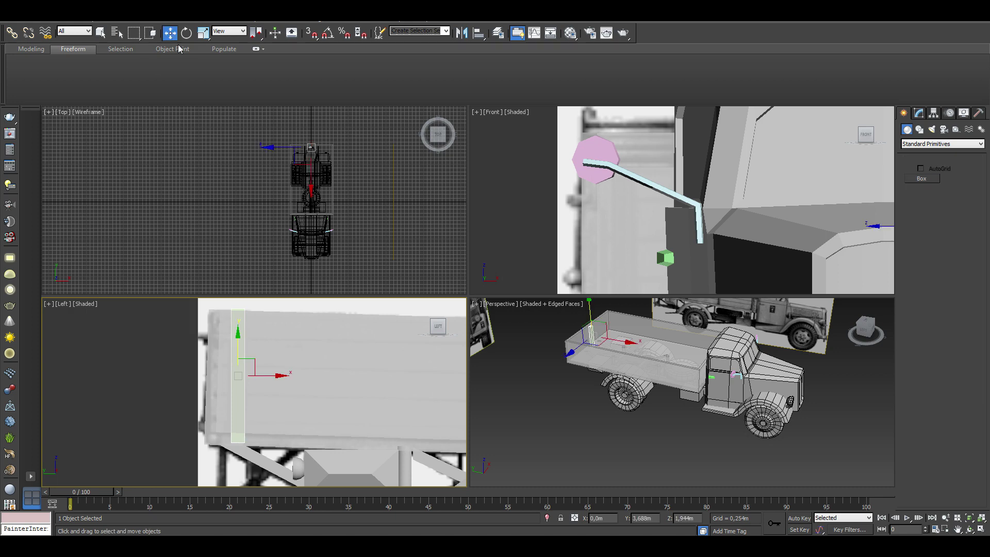
Step: Copy another bed stake further along the truck bed
scroll(302, 235, "up", 10)
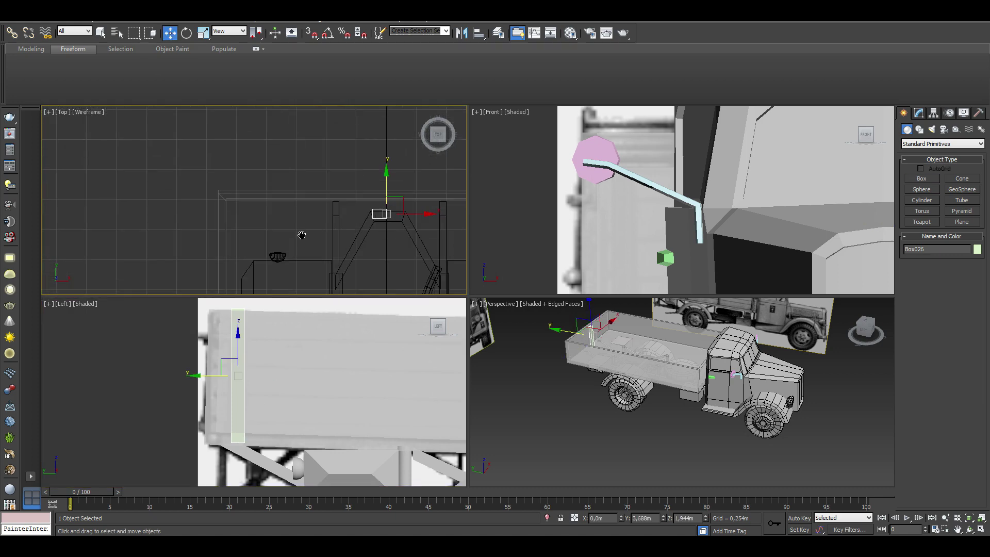
scroll(315, 377, "down", 3)
middle_click_drag(315, 377, 154, 348)
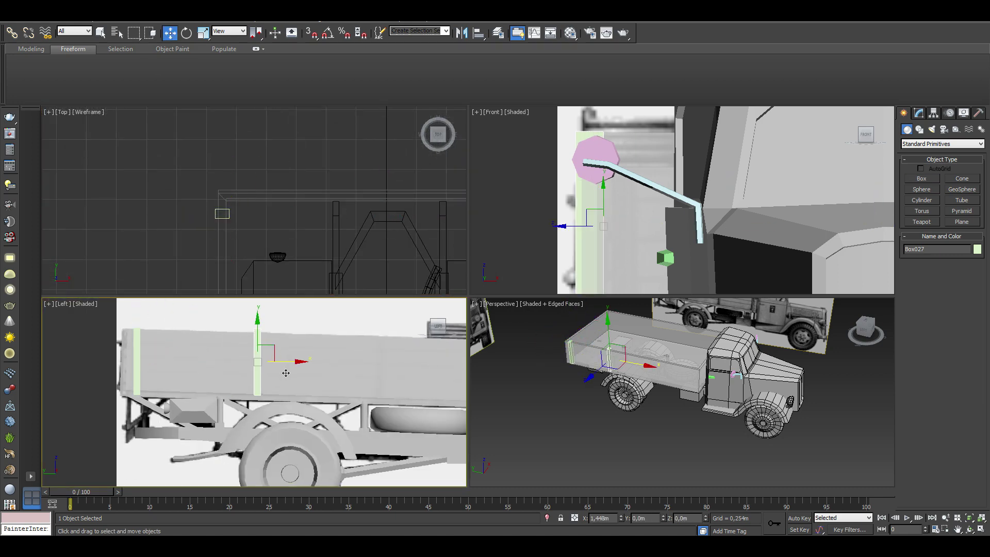
scroll(286, 373, "up", 3)
scroll(108, 368, "up", 2)
middle_click_drag(370, 375, 112, 366)
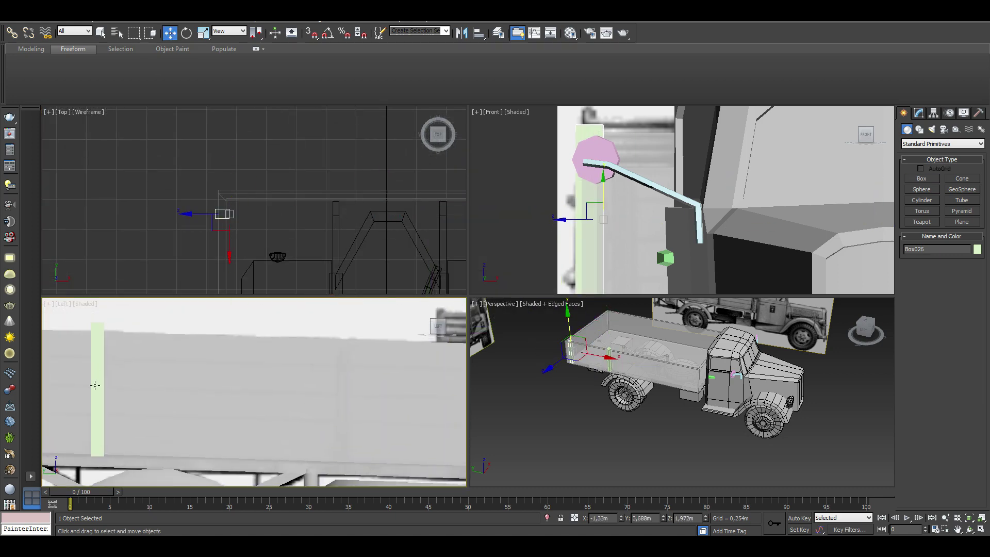
left_click(91, 371)
middle_click_drag(352, 382, 371, 383)
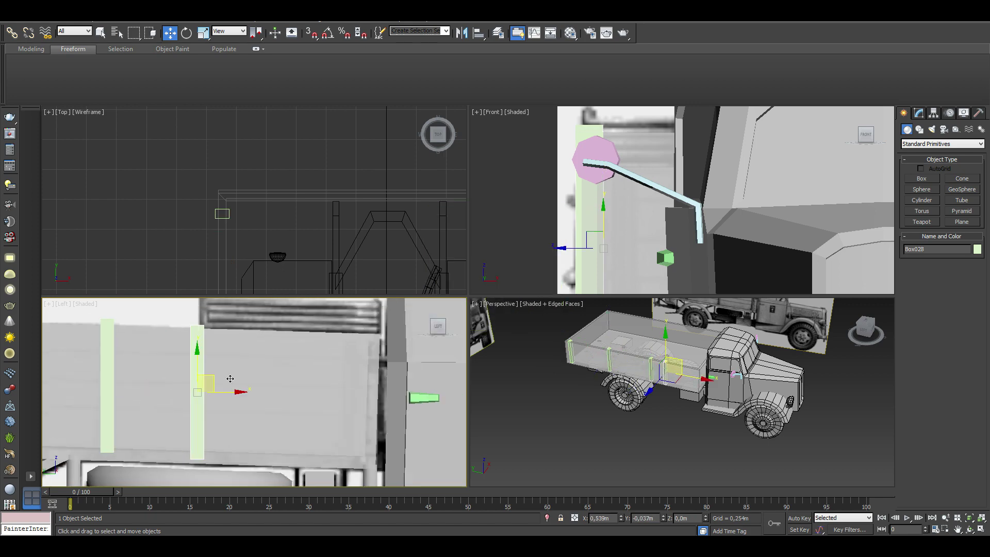
left_click_drag(199, 376, 355, 392, "shift")
left_click(503, 314)
Step: Select all four side stakes, then clear the selection
scroll(127, 328, "down", 3)
left_click_drag(240, 155, 258, 289)
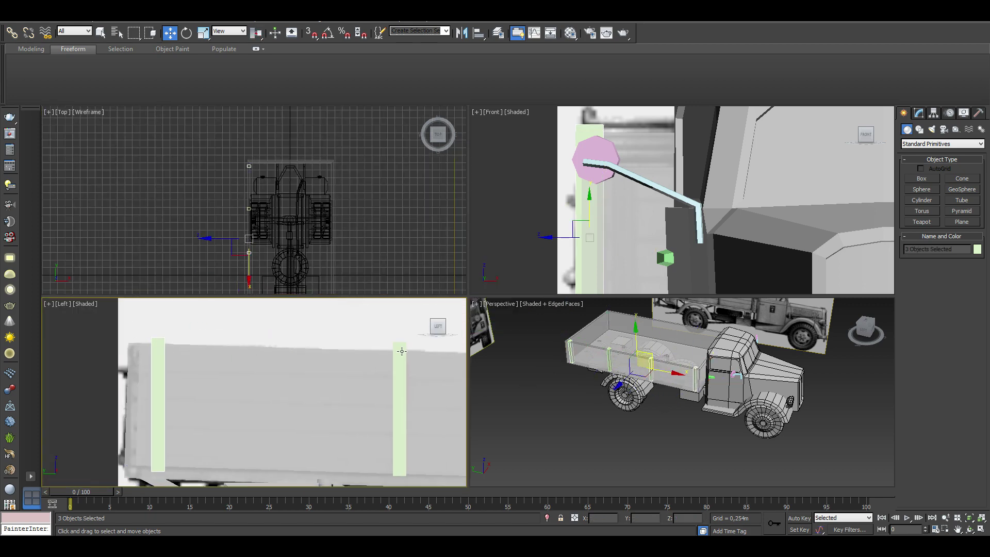
scroll(258, 193, "up", 3)
scroll(338, 233, "up", 5)
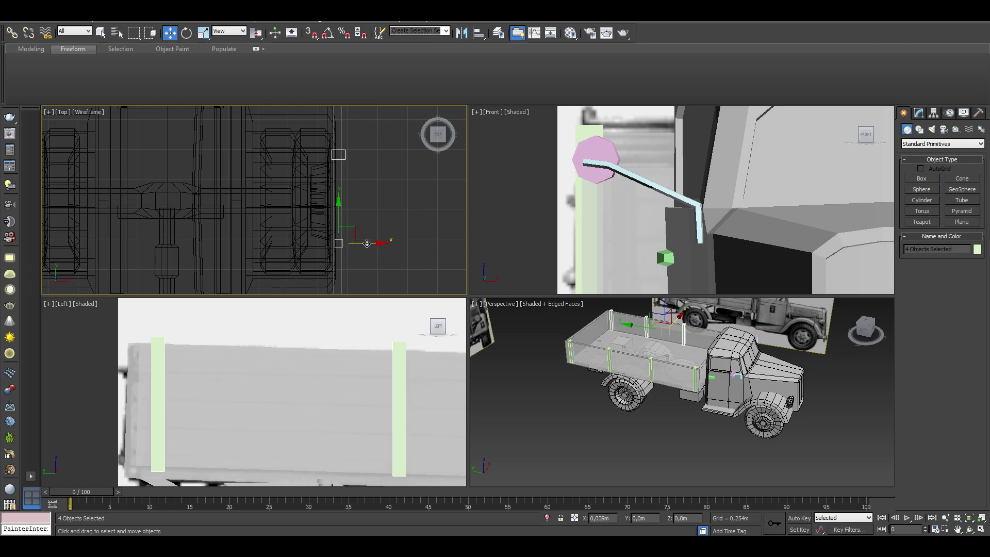
left_click(515, 454)
Step: Maximize the perspective view to inspect under the truck, then restore the four-view layout
key("alt+w")
mouse_move(516, 258)
middle_mouse_down("alt")
mouse_move(477, 253)
mouse_move(560, 327)
middle_mouse_up("alt")
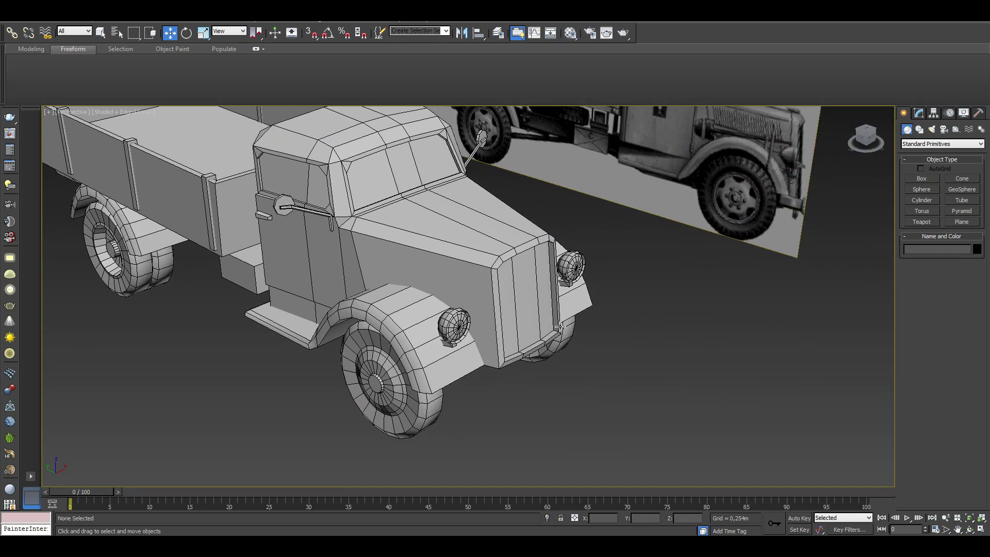
left_click(980, 531)
scroll(348, 281, "down", 5)
scroll(140, 338, "down", 5)
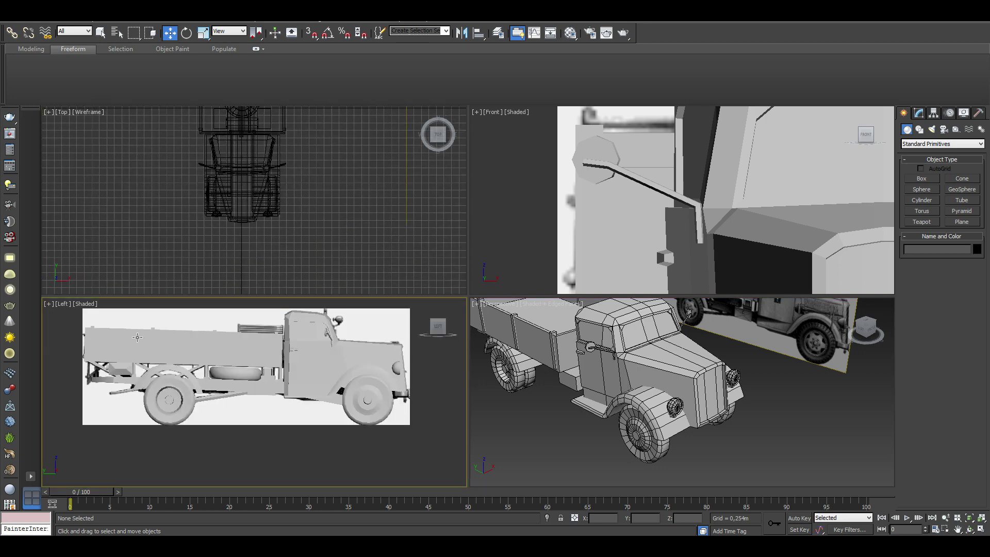
middle_click_drag(247, 232, 253, 209)
scroll(254, 209, "up", 2)
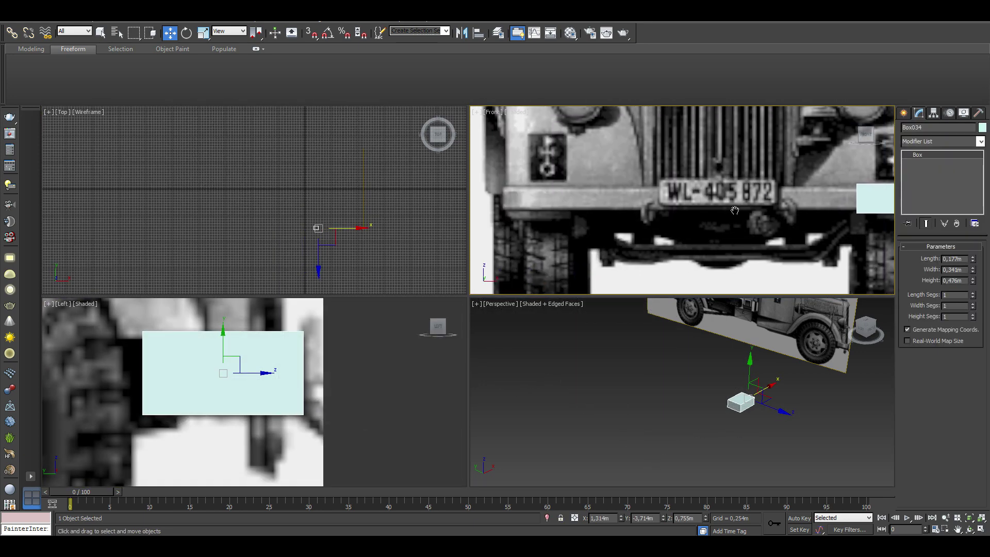
Step: Stretch Box034 to 2.601m across the truck, make it see-through, and convert to Editable Poly
left_click_drag(969, 247, 870, 50)
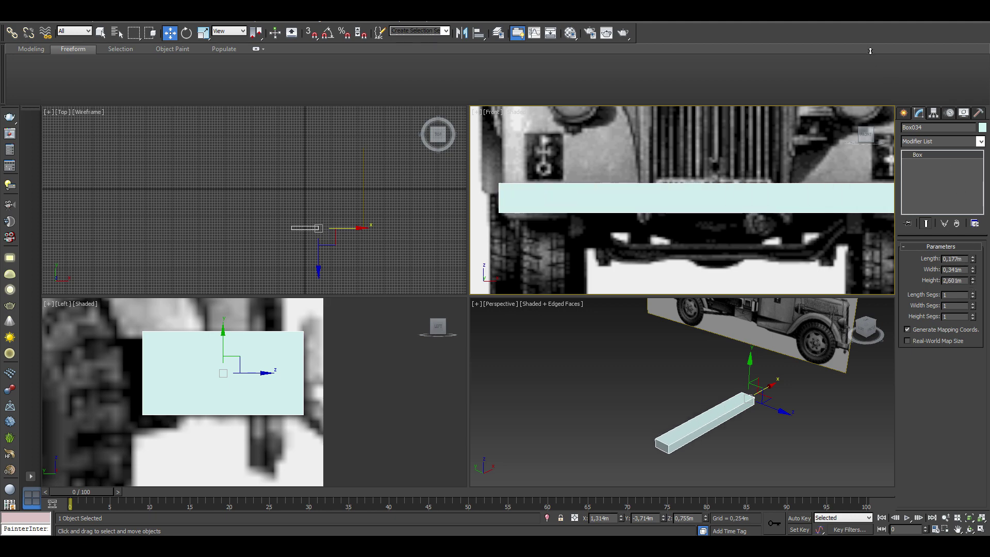
right_click(641, 338)
key("alt+x")
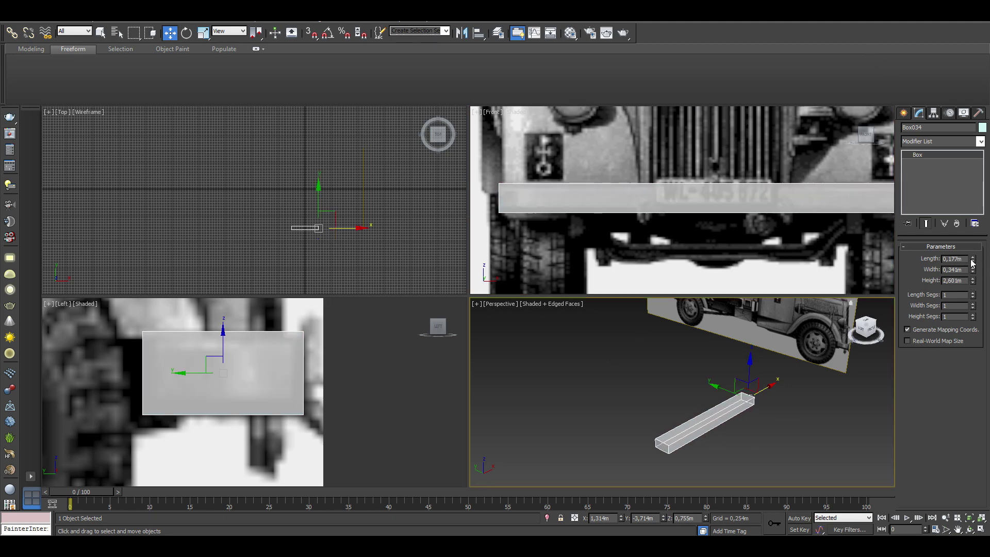
left_click_drag(971, 266, 971, 263)
middle_click_drag(284, 365, 309, 368)
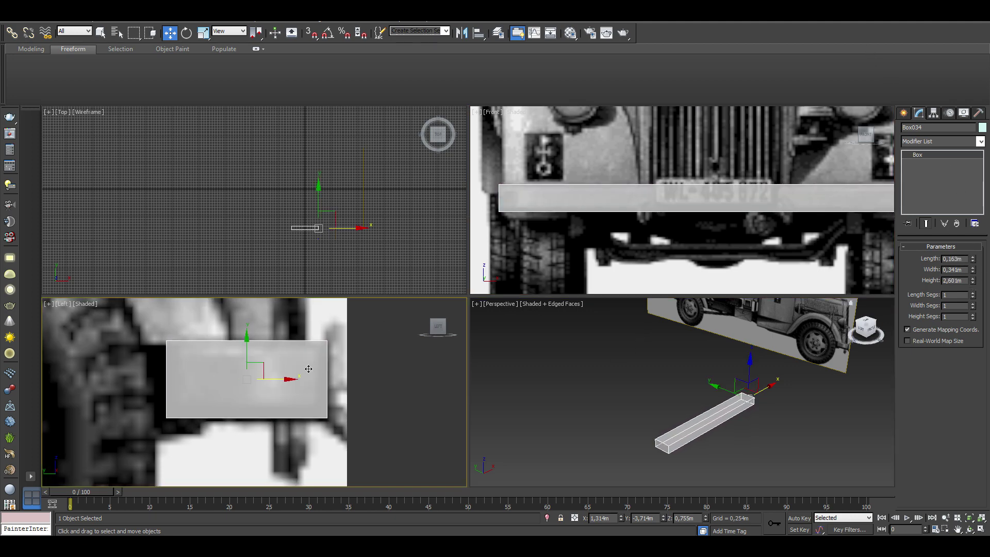
right_click(698, 209)
left_click(845, 314)
Step: Connect edges across the bumper and shift its outer vertices to sweep the ends back
key("2")
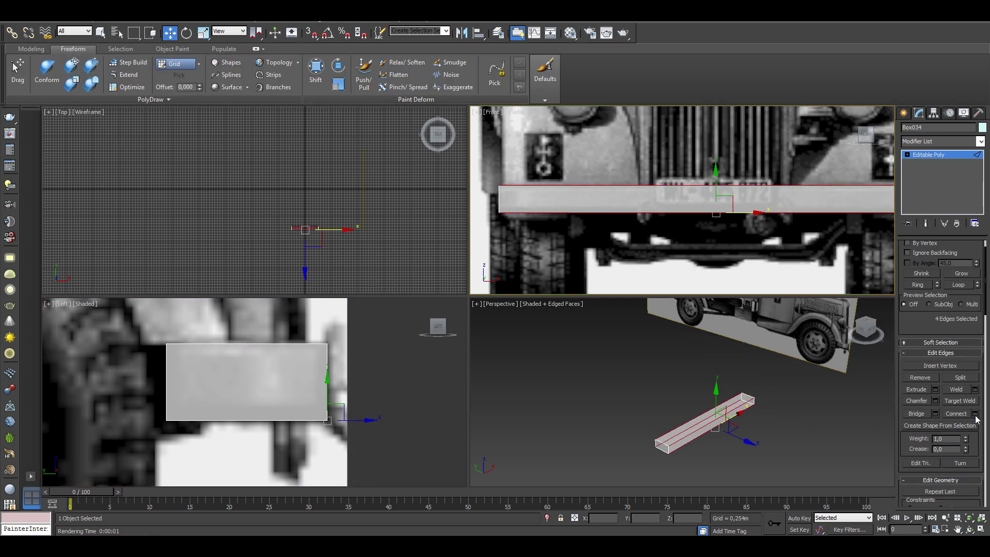
left_click(687, 251)
left_click_drag(908, 294, 908, 322)
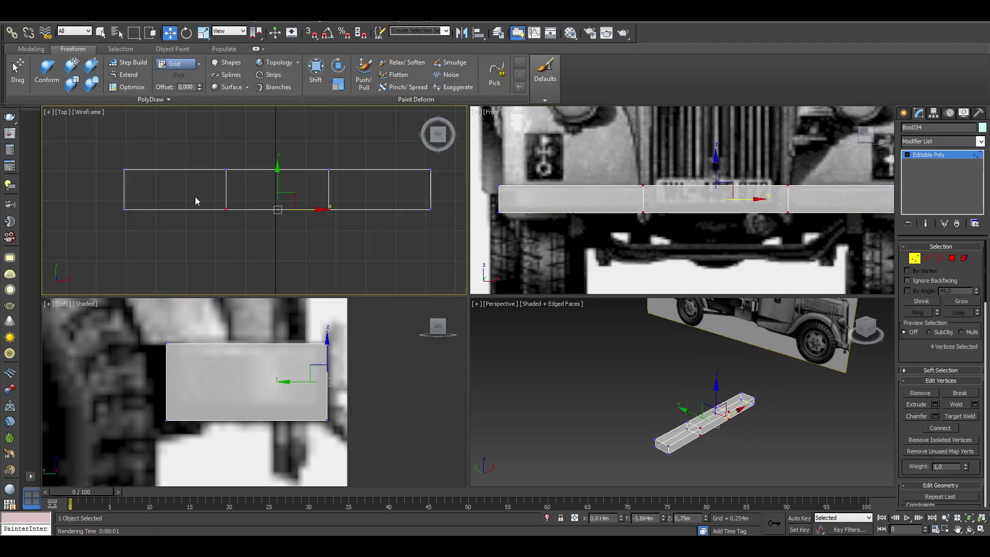
left_click_drag(71, 177, 70, 176)
left_click_drag(238, 163, 238, 148)
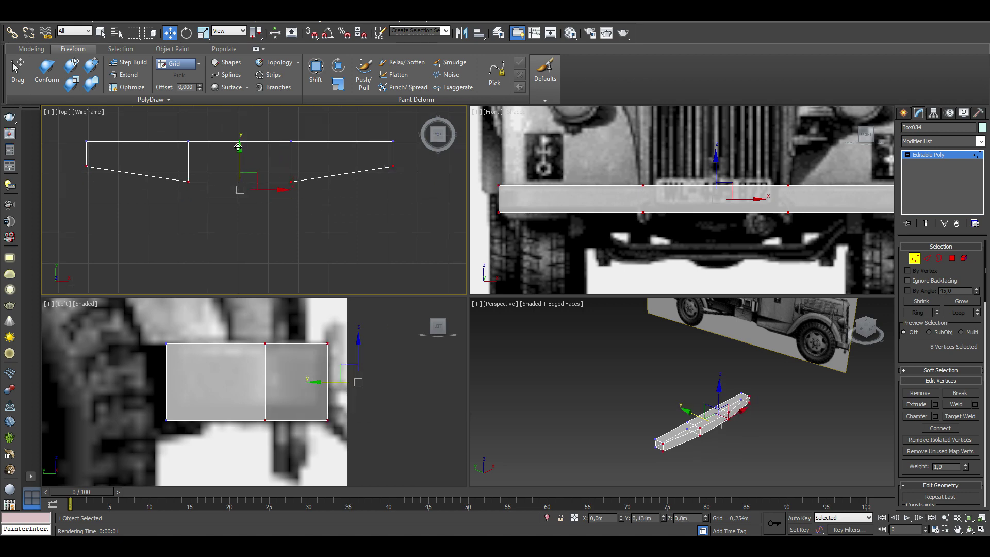
left_click(83, 172, "ctrl")
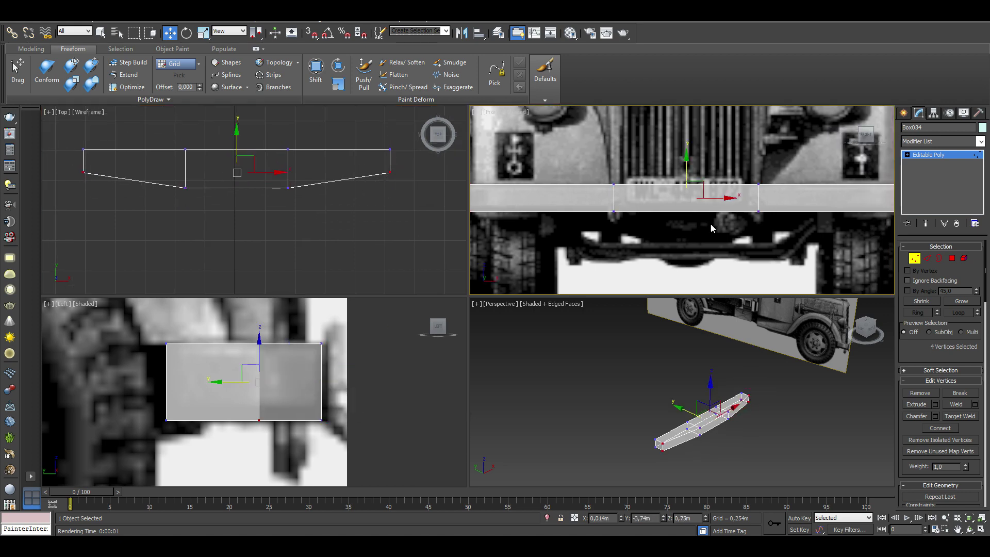
Step: Scale the bumper's outer ends inward, then auto-smooth the tire's outer ring faces
key("r")
left_click_drag(745, 212, 722, 212)
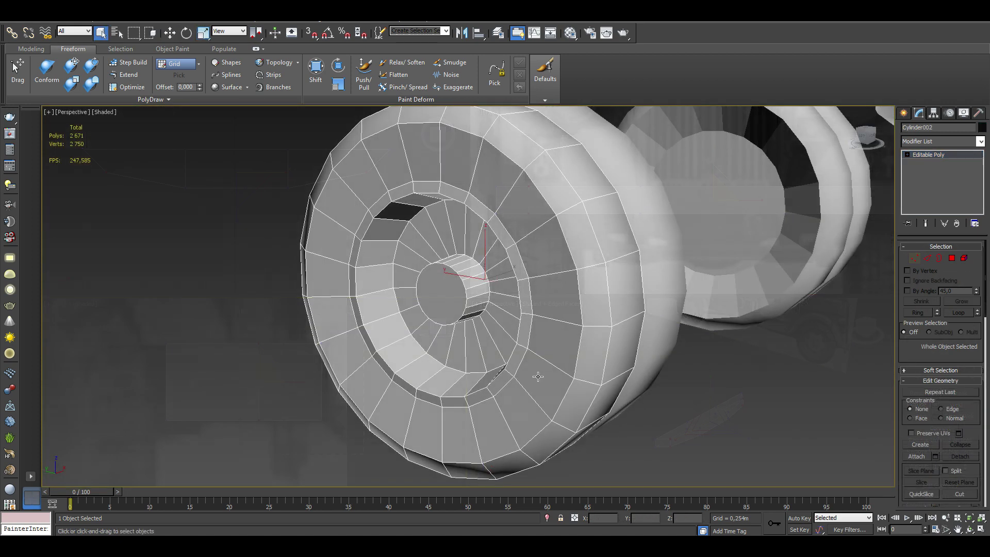
left_click_drag(579, 314, 711, 403, "ctrl")
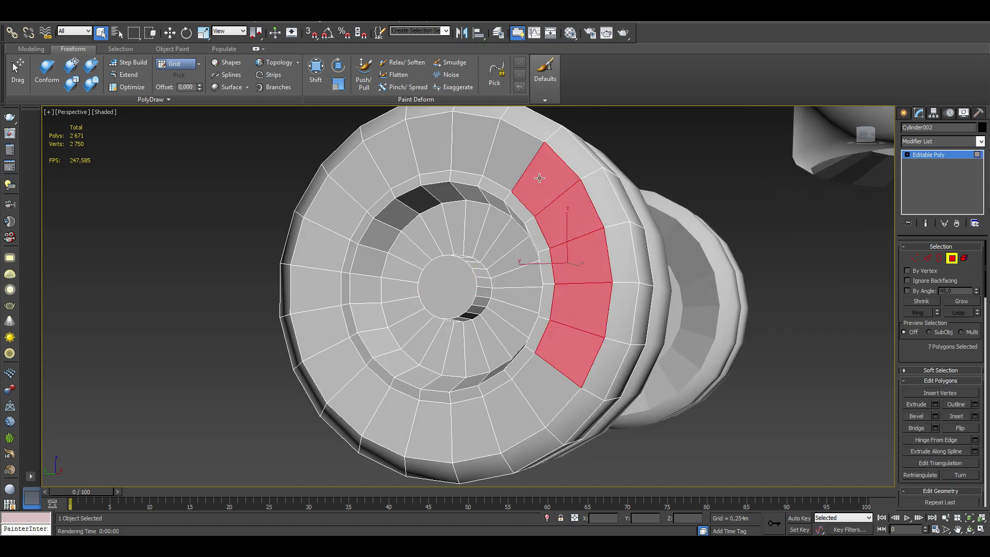
scroll(911, 361, "down", 5)
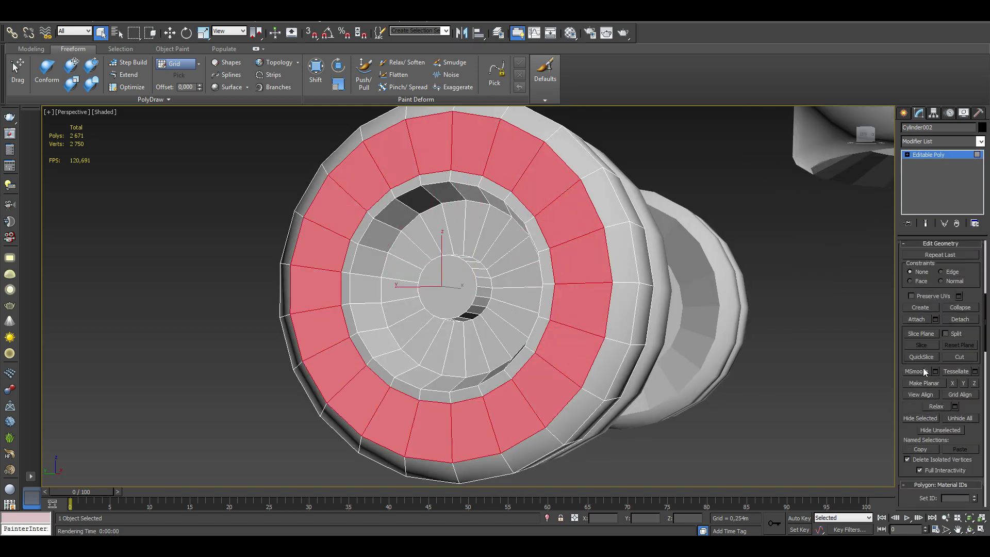
scroll(911, 402, "down", 3)
left_click(910, 417)
Step: Select the wheel's inner rim ring and smooth its shading
key("4")
middle_click_drag(389, 320, 483, 304, "alt")
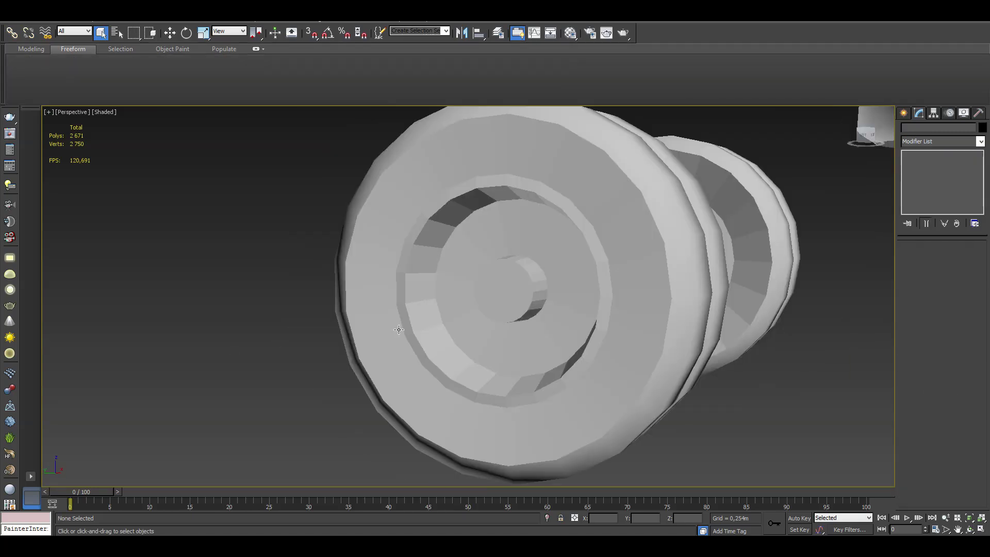
key("4")
left_click(442, 365)
left_click(424, 342, "shift")
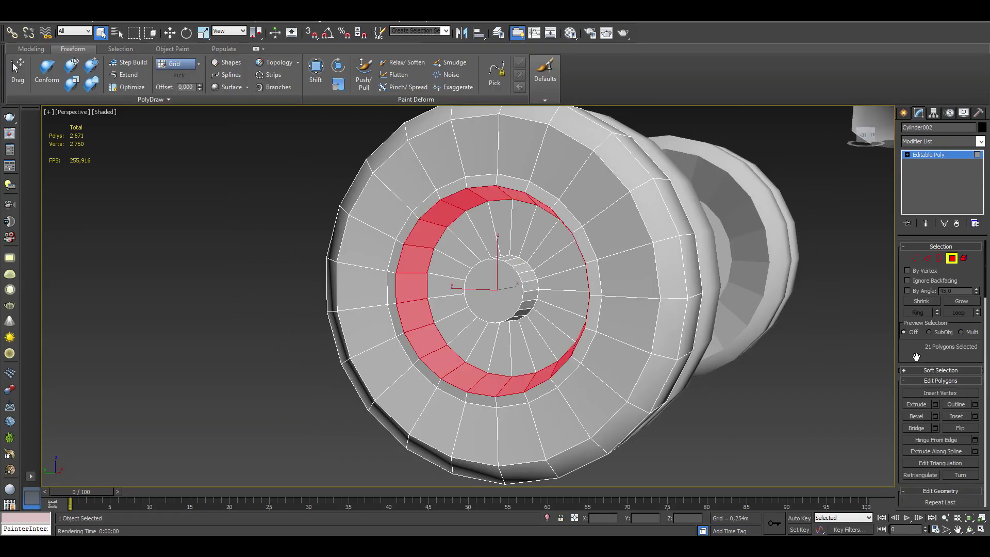
left_click(777, 364)
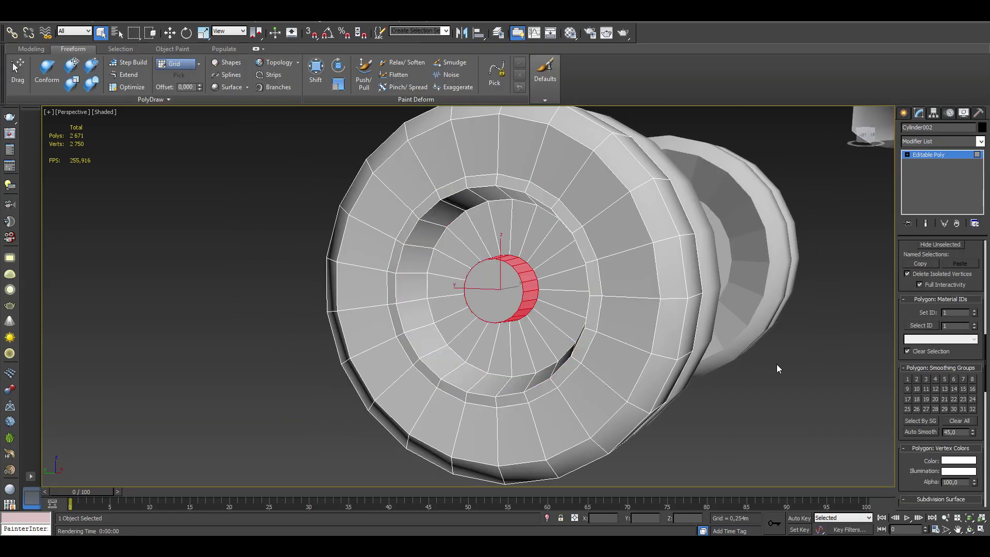
left_click(206, 309)
Step: Select the ring of faces on the other wheel
middle_click_drag(361, 289, 496, 297, "alt")
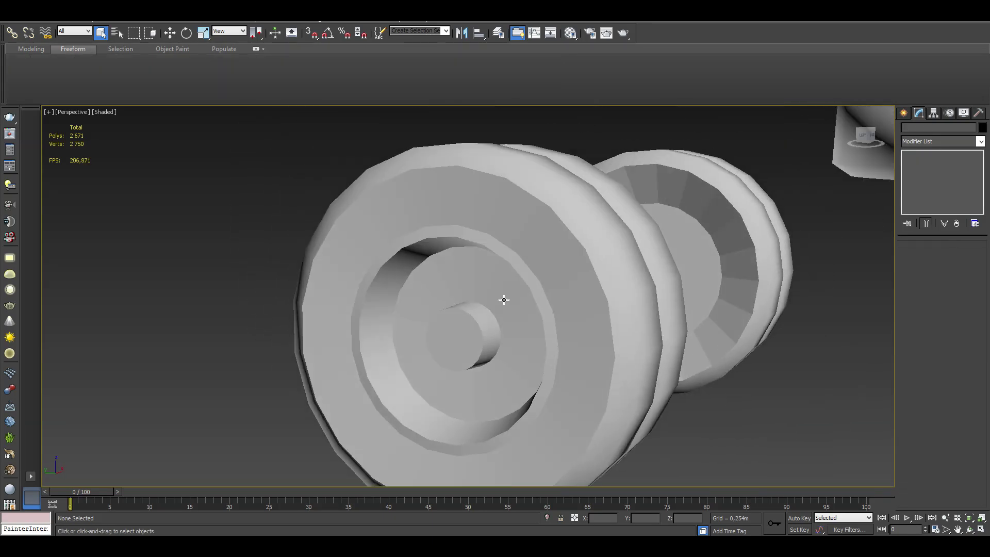
scroll(495, 297, "down", 3)
mouse_move(411, 314)
middle_mouse_down("alt")
mouse_move(581, 411)
mouse_move(280, 309)
middle_mouse_up("alt")
left_click(287, 236)
double_click(288, 237)
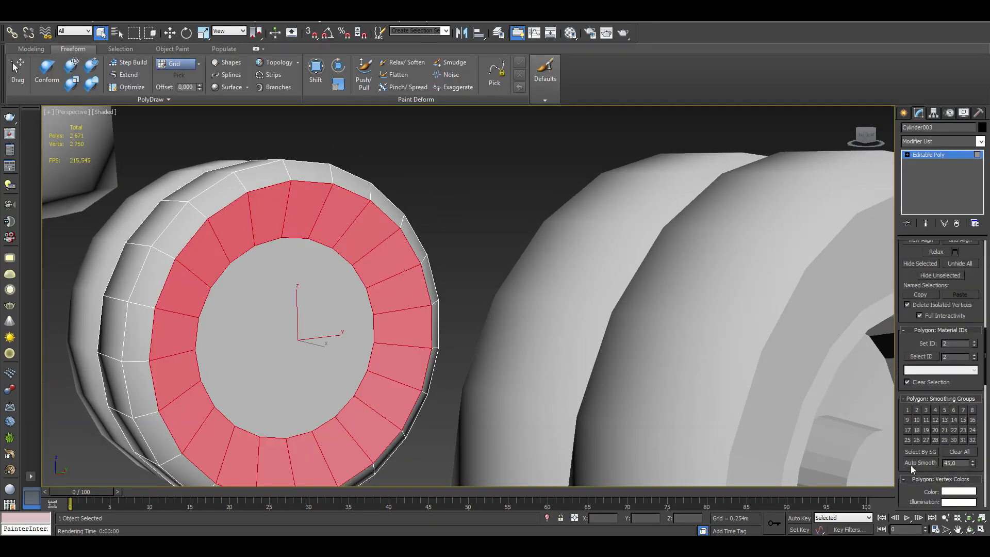
mouse_move(495, 309)
middle_mouse_down("alt")
mouse_move(346, 355)
mouse_move(433, 289)
mouse_move(231, 296)
middle_mouse_up("alt")
Step: Show edged faces and frame the whole truck from a front three-quarter angle
key("w")
key("F4")
key("z")
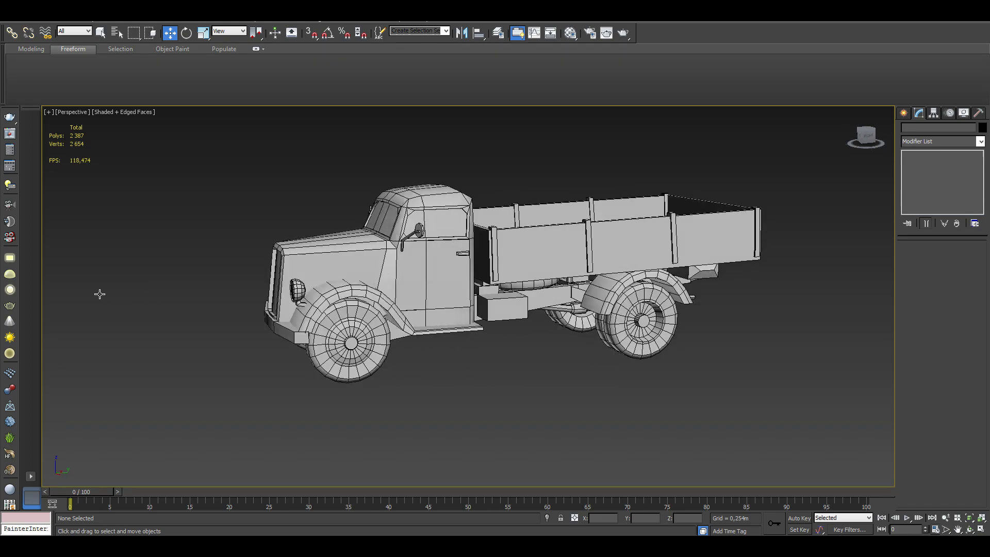
middle_click_drag(77, 294, 45, 288, "alt")
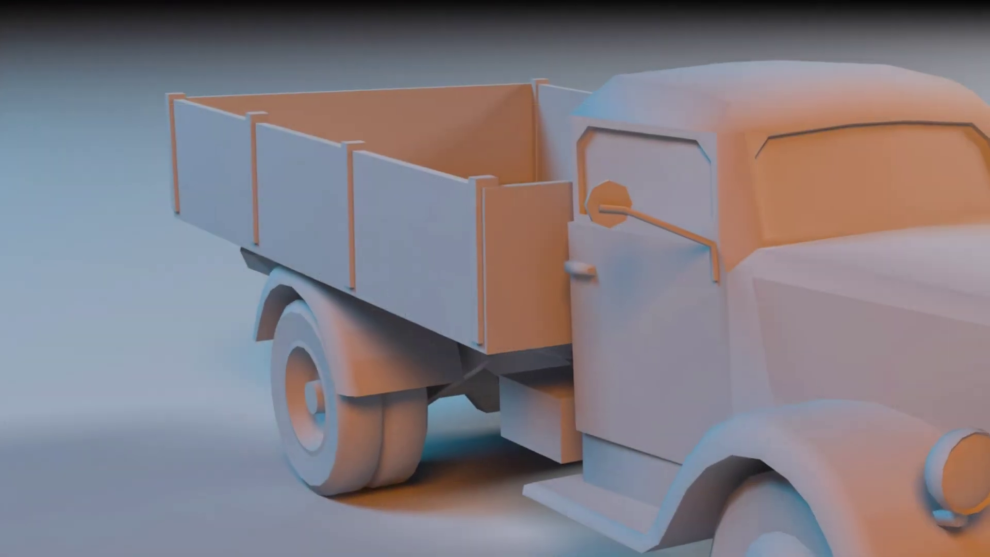